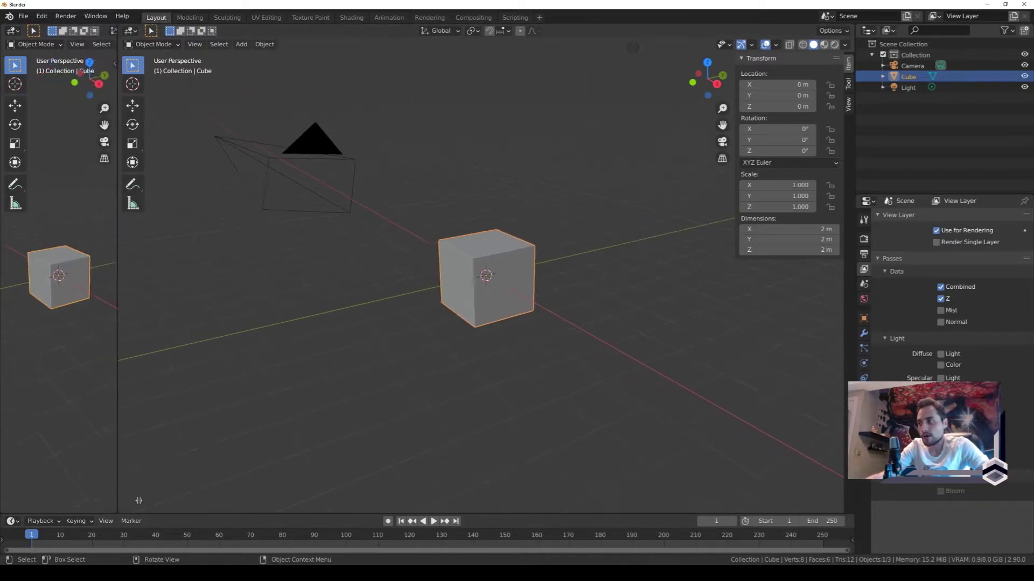
Widen the left area and turn it into an Image Editor for the reference photo.
left_click_drag(3, 509, 253, 388)
left_click(13, 31)
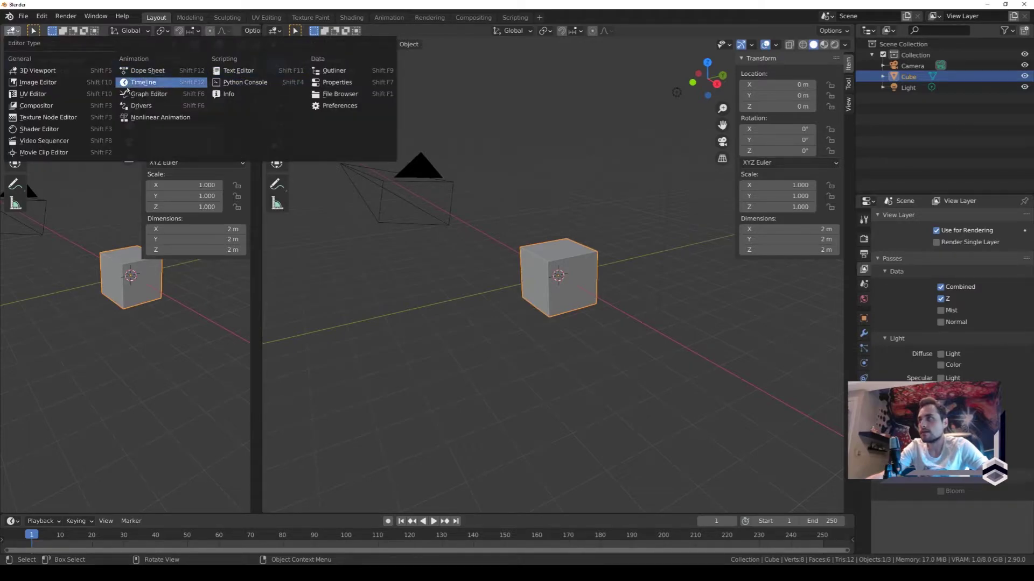
left_click(41, 83)
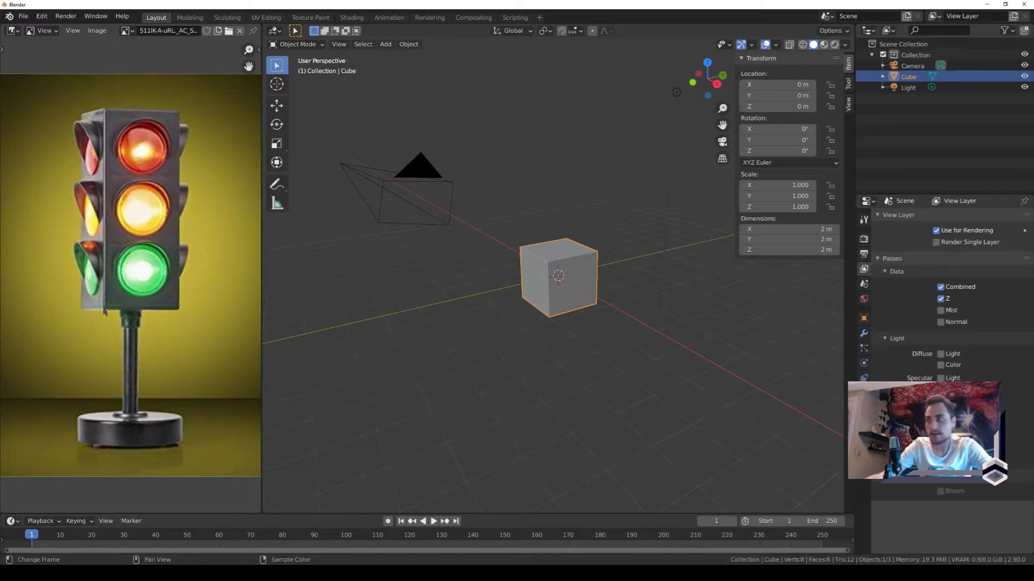
Hide the 3D view sidebar and zoom the traffic-light reference image to fill the panel.
scroll(104, 311, "up", 1)
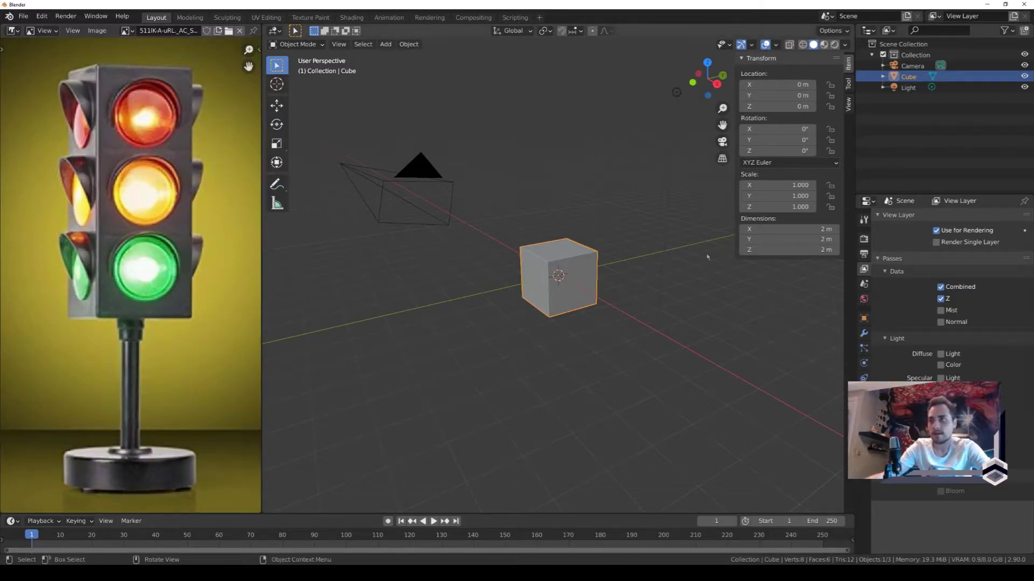
mouse_move(568, 287)
middle_mouse_down()
mouse_move(609, 252)
mouse_move(546, 279)
middle_mouse_up()
key("n")
scroll(546, 279, "up", 3)
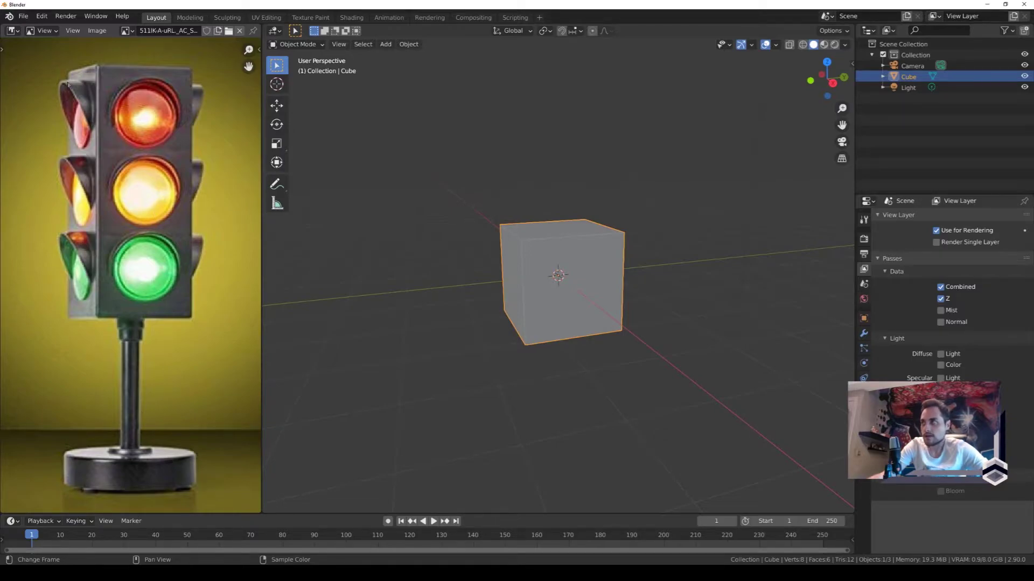
scroll(85, 224, "up", 4)
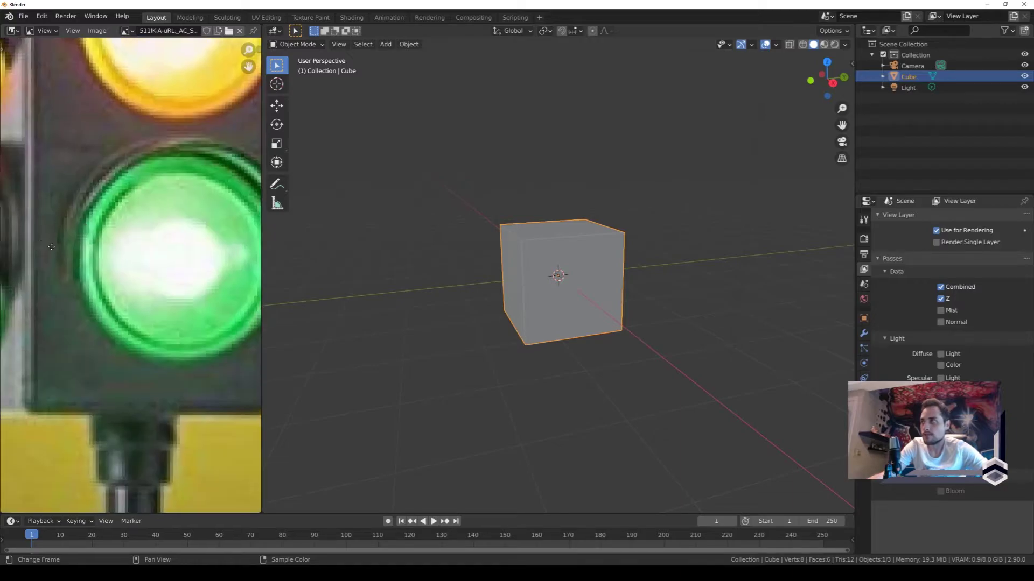
scroll(158, 319, "up", 2)
scroll(119, 300, "down", 6)
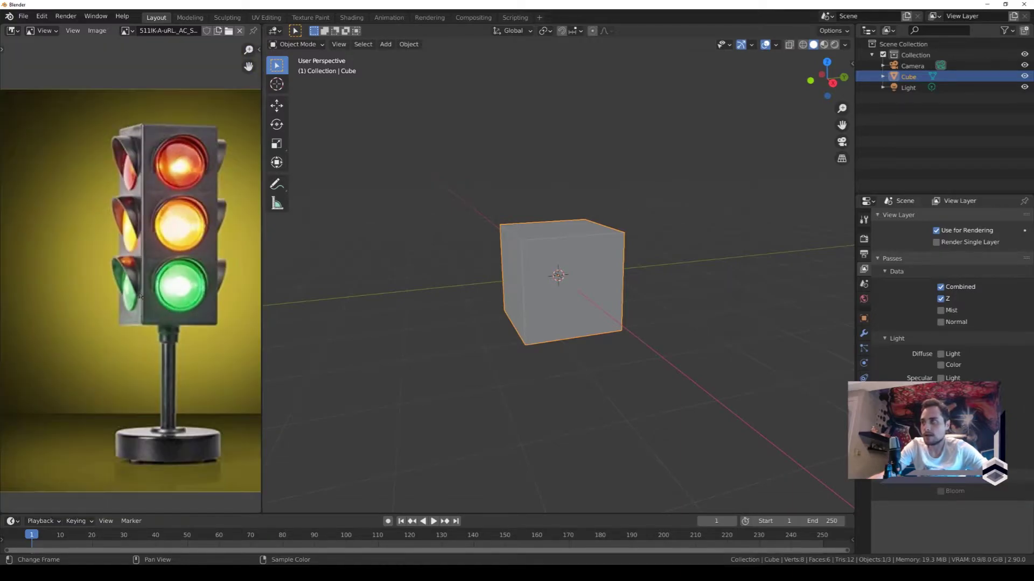
scroll(156, 281, "up", 1)
scroll(156, 291, "up", 1)
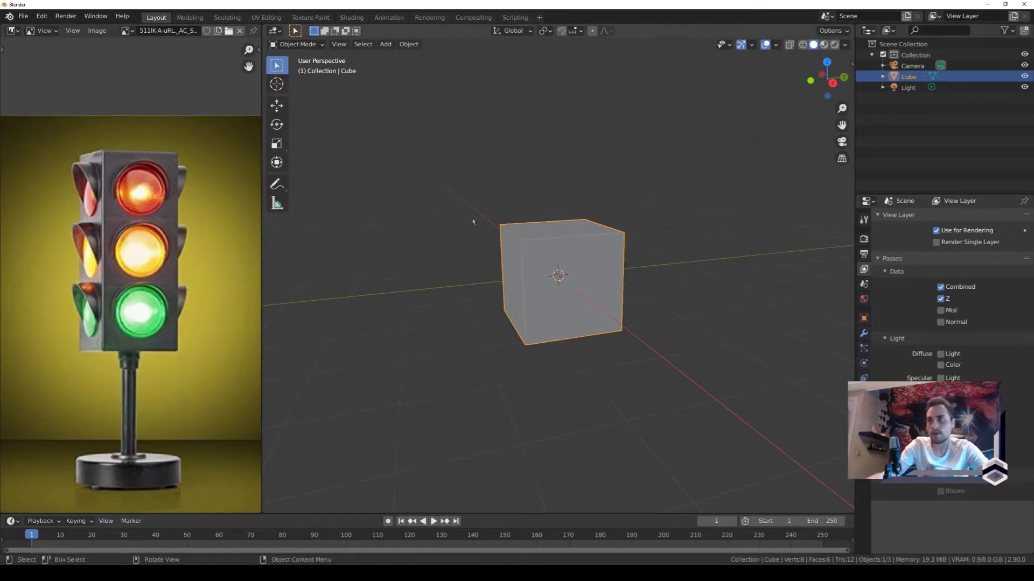
scroll(514, 253, "up", 4)
Raise the cube along the Z axis, checked from a side view.
left_click(832, 83)
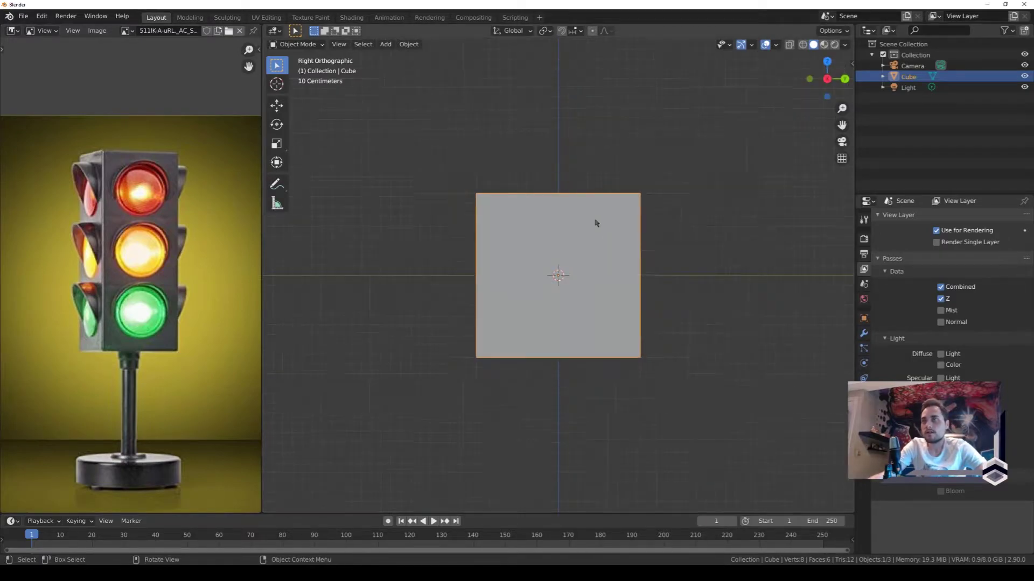
scroll(613, 237, "down", 3)
key("g")
key("z")
left_click(631, 97)
middle_click_drag(632, 97, 646, 173)
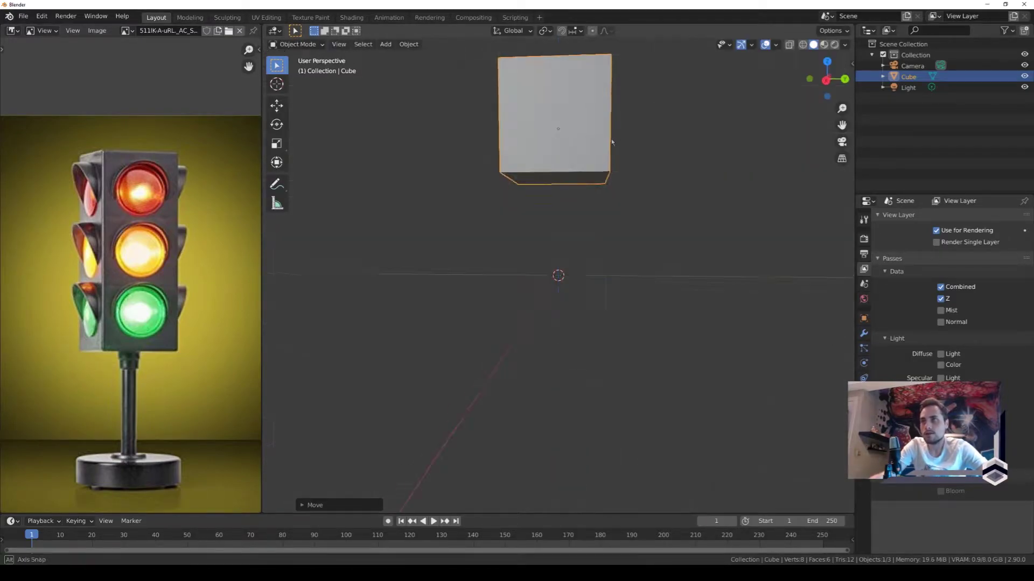
Scale the cube thinner with height locked, then stretch it taller along Z.
key("s")
key("shift+z")
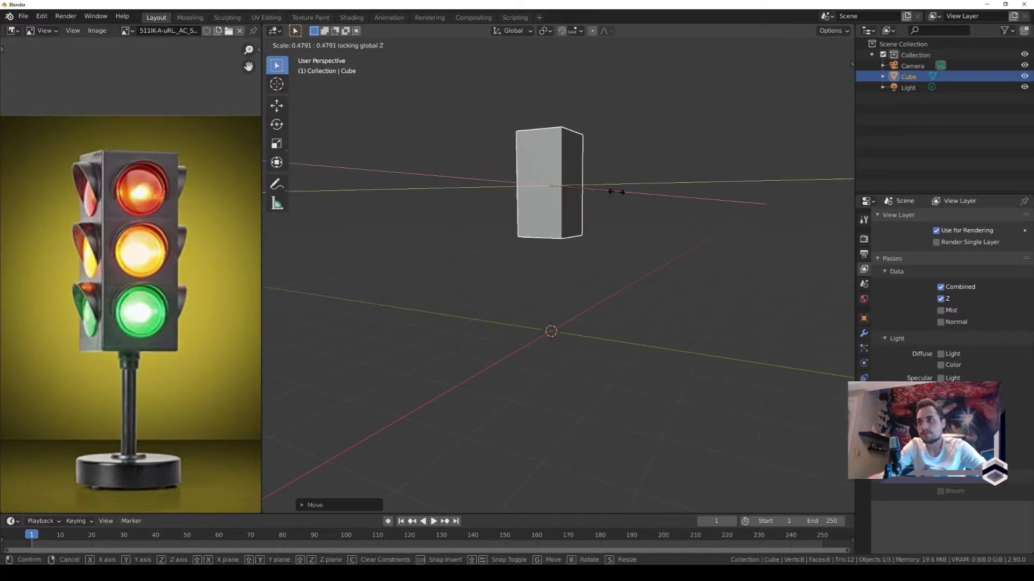
left_click(619, 192)
key("s")
key("z")
left_click(677, 157)
mouse_move(676, 157)
middle_mouse_down()
mouse_move(574, 187)
mouse_move(495, 301)
mouse_move(547, 274)
middle_mouse_up()
scroll(496, 301, "up", 3)
Enter Edit Mode in face select and pick a large face, cancelling a trial inset.
key("Tab")
key("3")
left_click(541, 177)
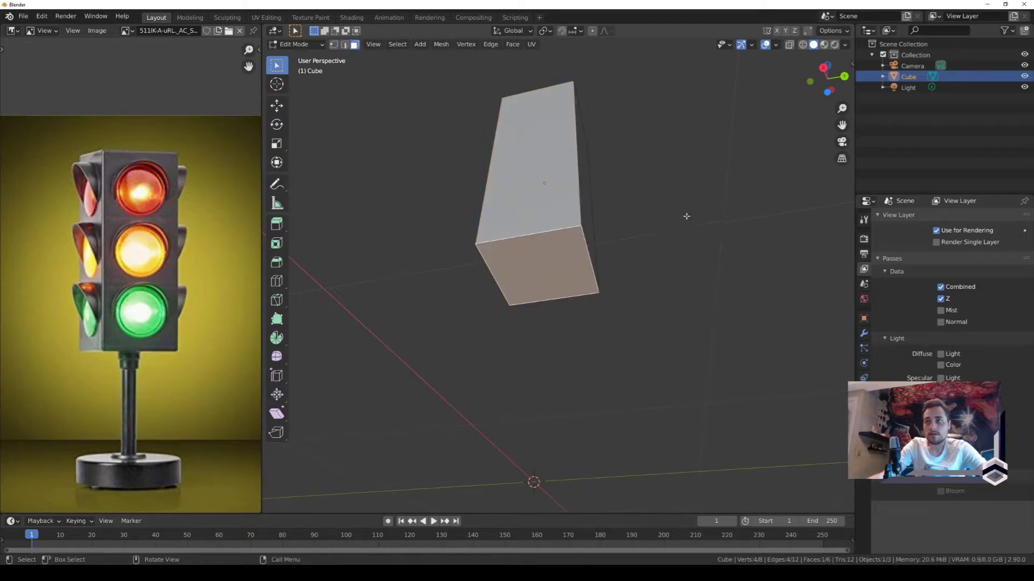
key("i")
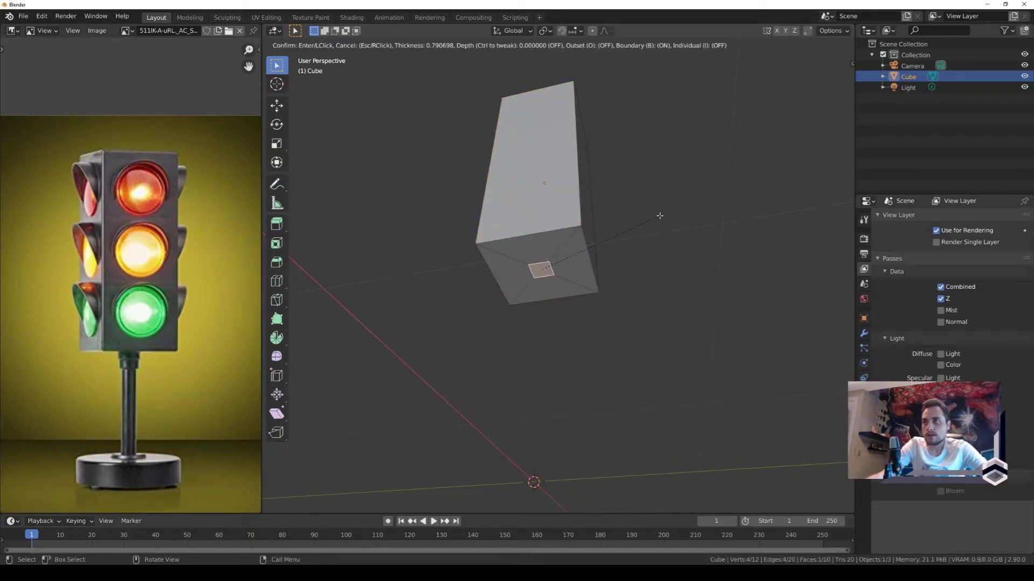
key("Escape")
Add two centred, perpendicular loop cuts that quarter the block's face.
key("ctrl+r")
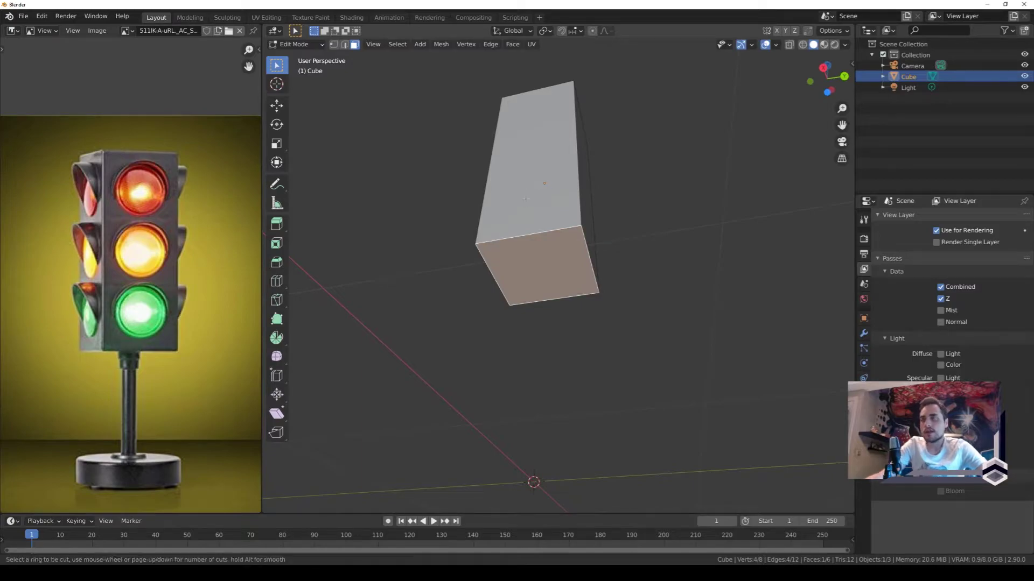
left_click(530, 228)
right_click(531, 227)
key("ctrl+r")
left_click(592, 256)
right_click(592, 256)
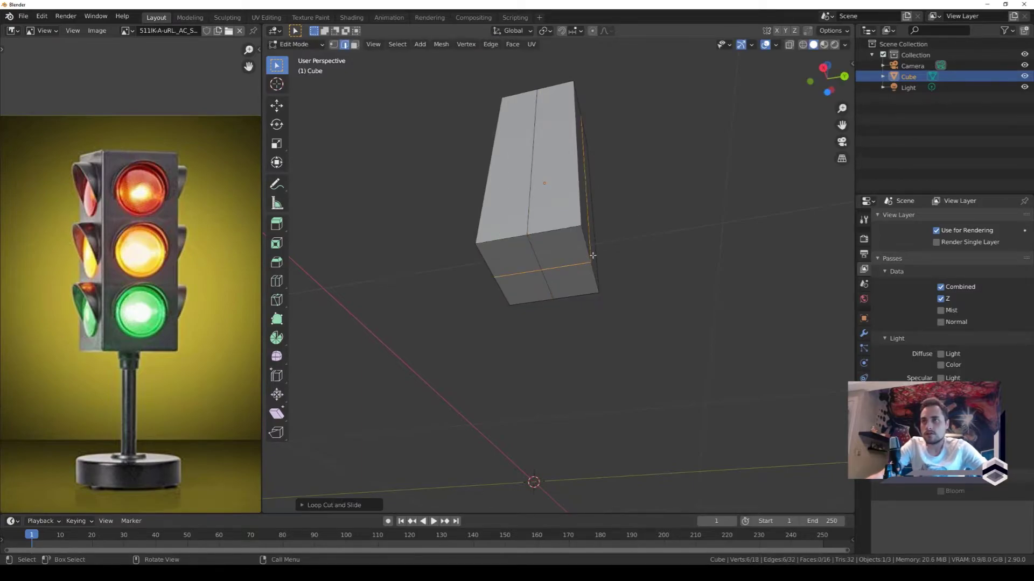
scroll(542, 260, "up", 2)
Select the four quarter faces and inset them to leave a small central face.
key("3")
left_click(489, 248)
left_click(559, 237, "shift")
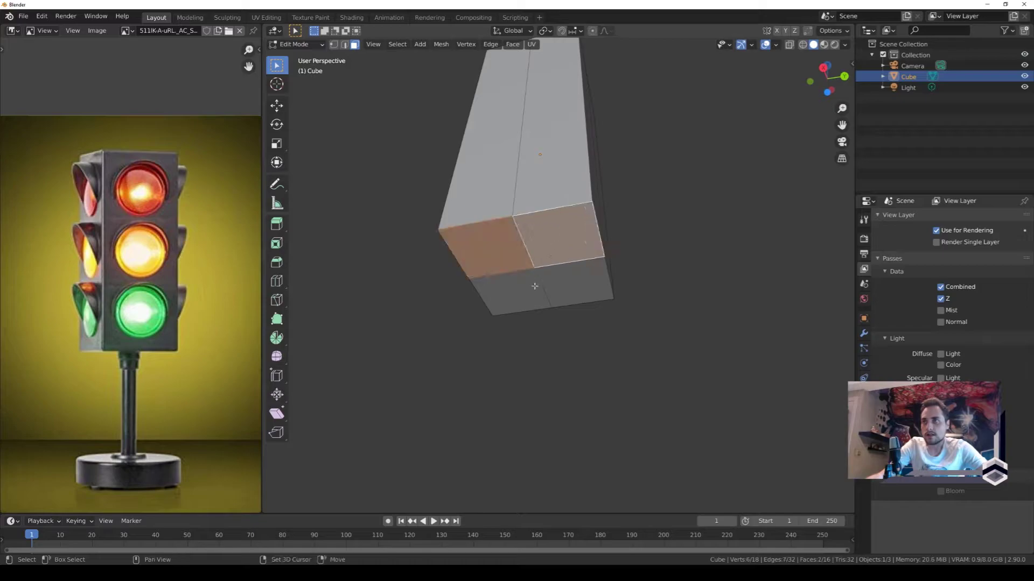
left_click(520, 291, "shift")
left_click(572, 277, "shift")
key("i")
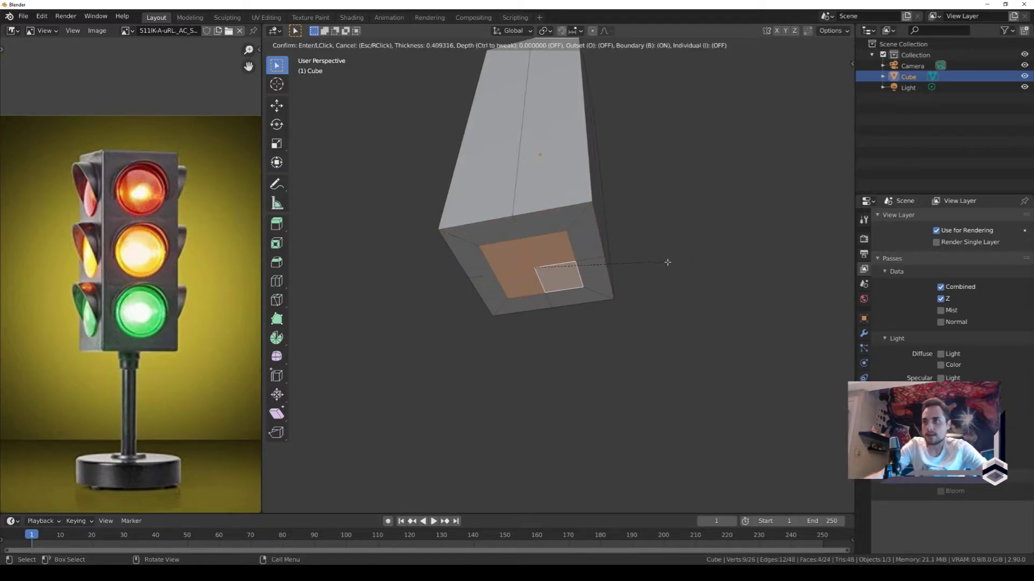
left_click(614, 268)
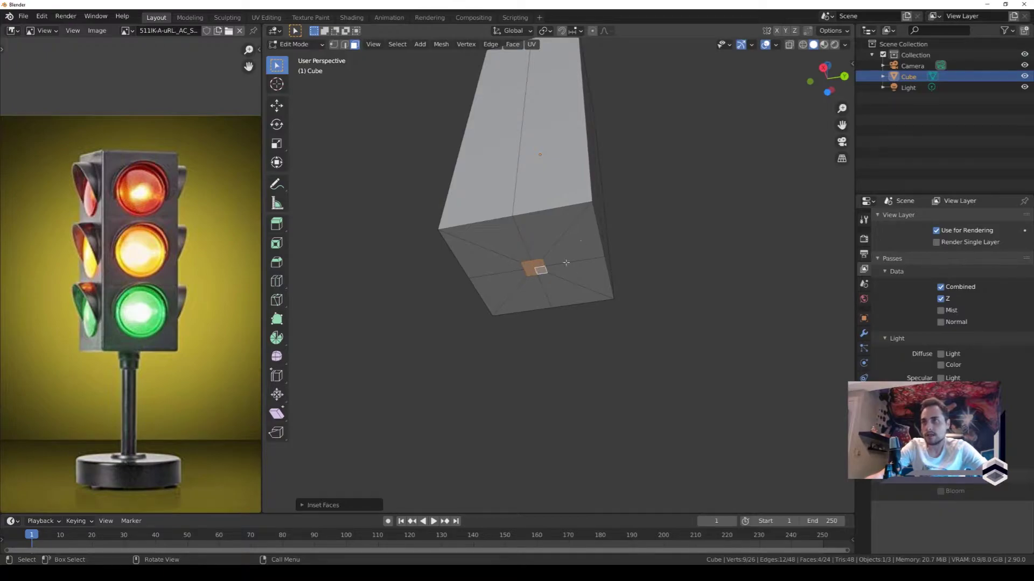
left_click(43, 20)
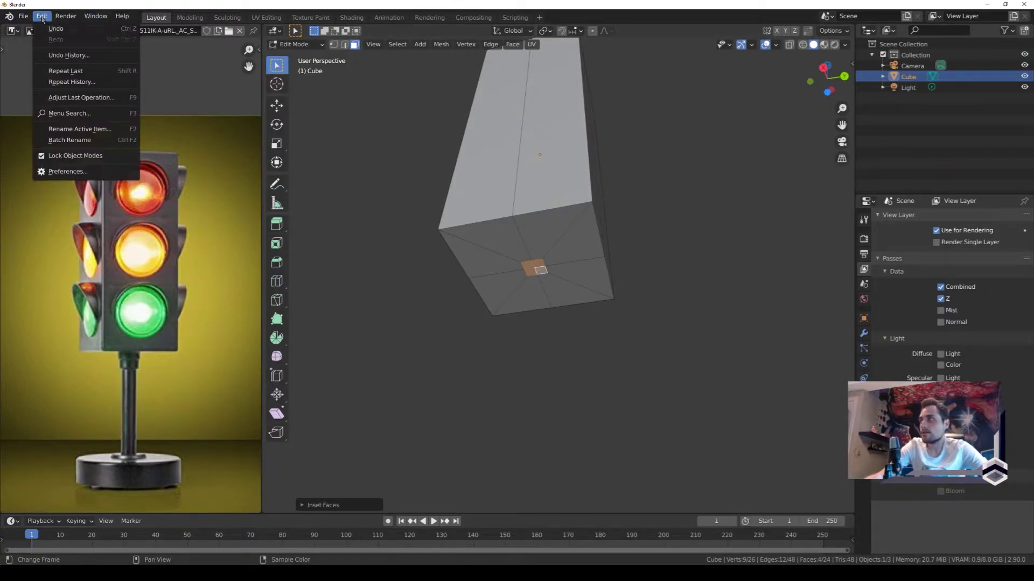
left_click(91, 171)
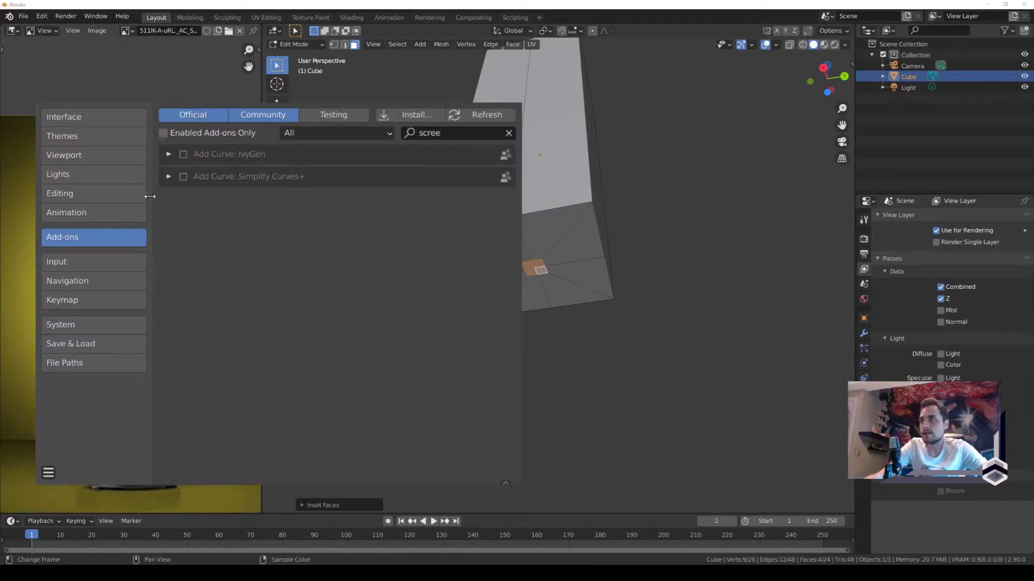
left_click(508, 133)
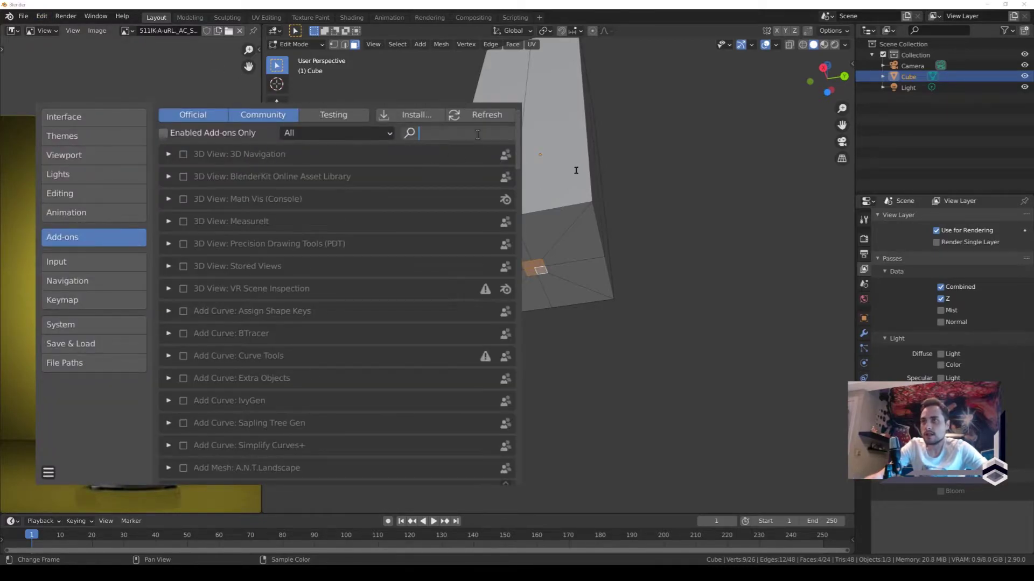
type("loop")
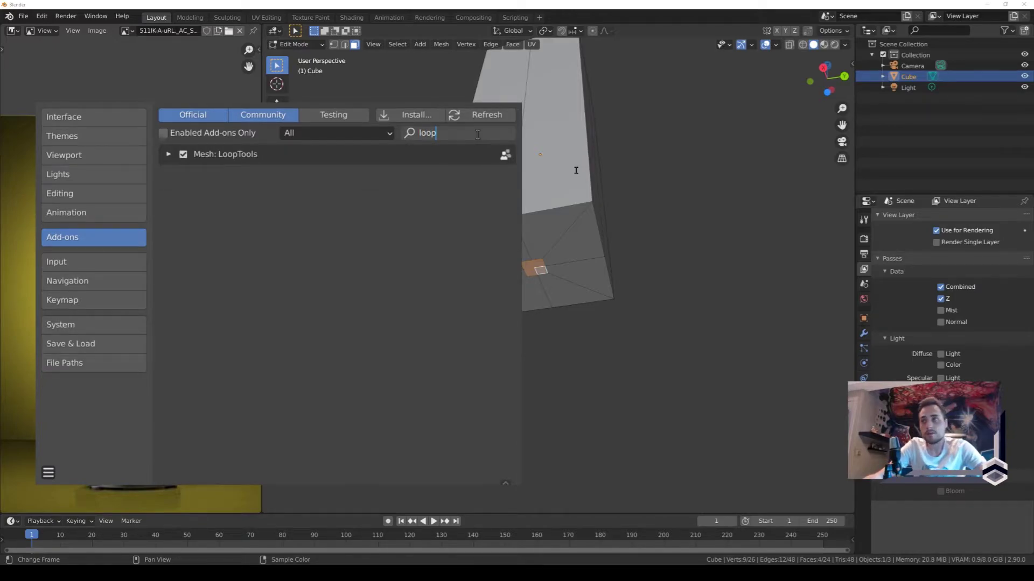
left_click(168, 156)
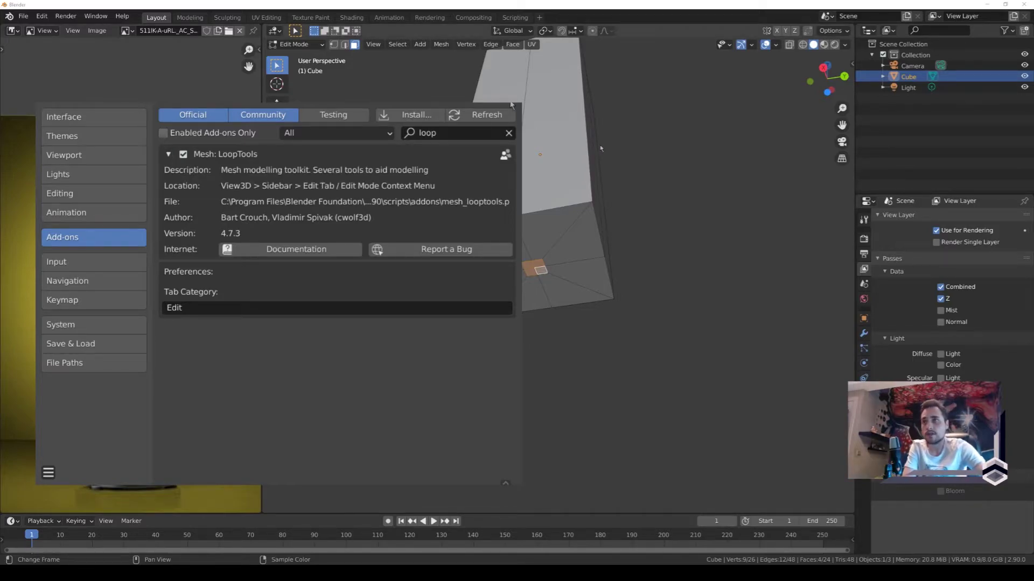
left_click(541, 242)
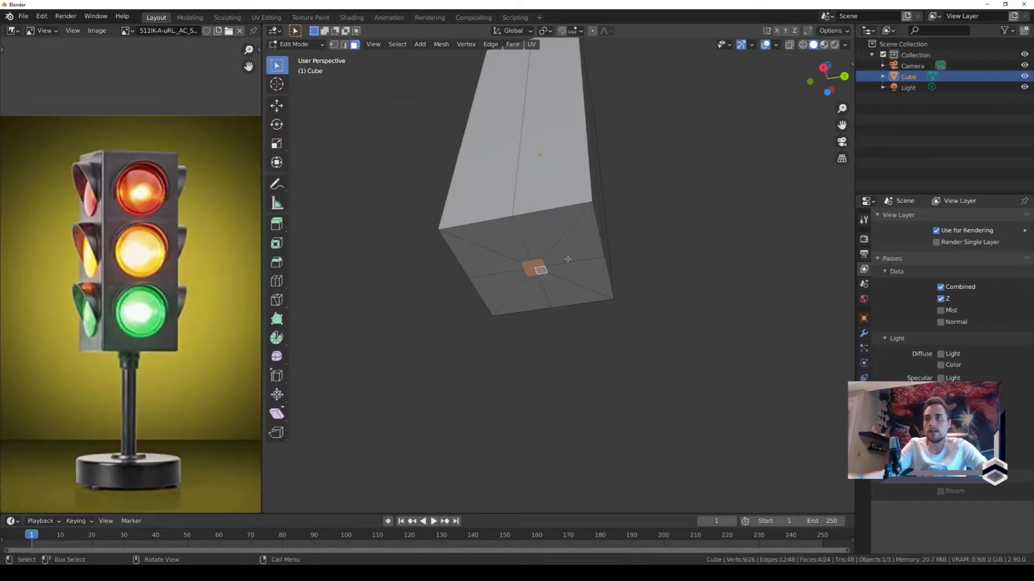
Round the small inset face into a circle with LoopTools Circle.
right_click(566, 285)
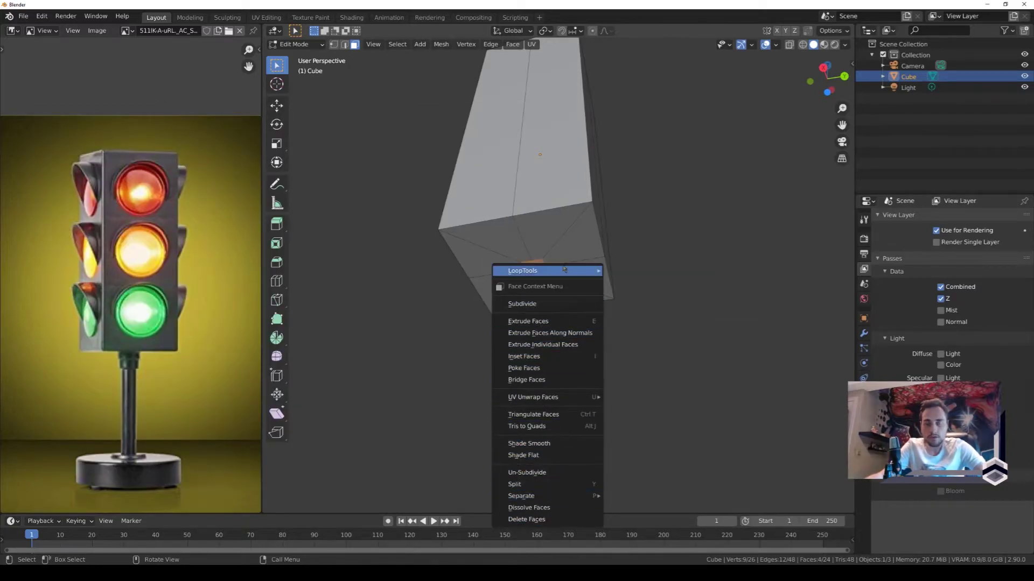
mouse_move(545, 270)
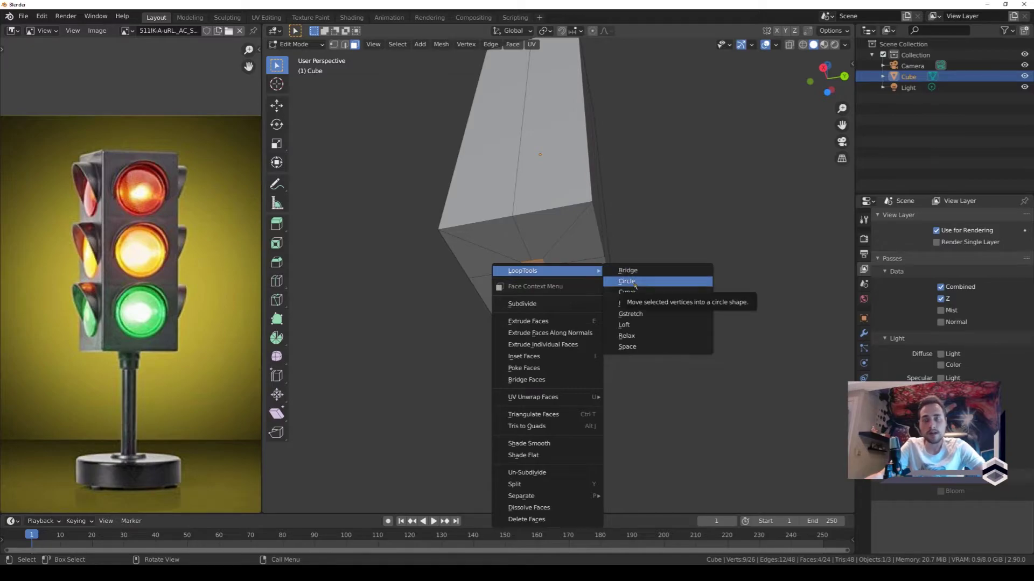
left_click(650, 281)
scroll(553, 270, "up", 2)
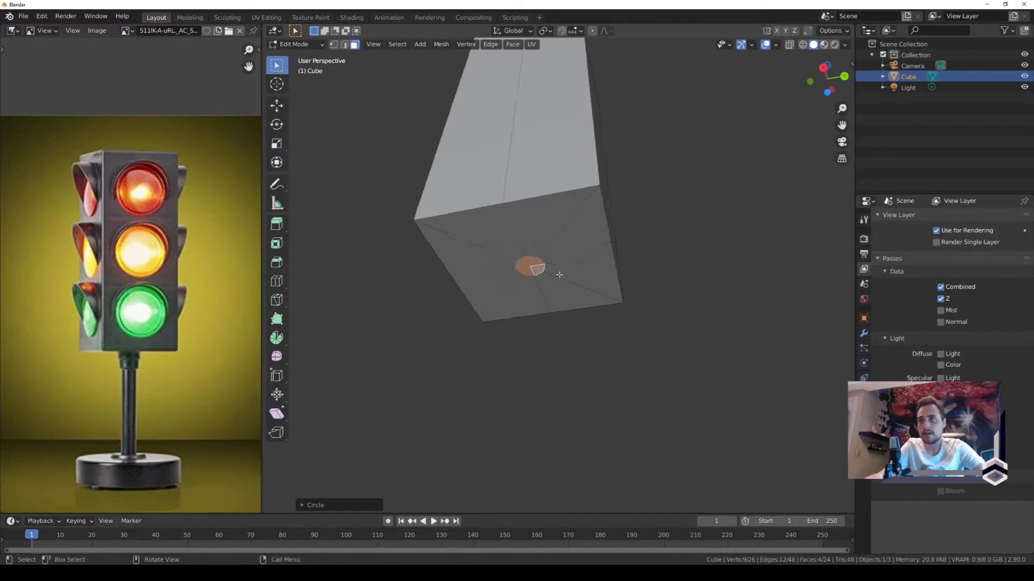
scroll(554, 270, "up", 3)
Check the circle from the side orthographic view, then scale the circular face up.
left_click(823, 67)
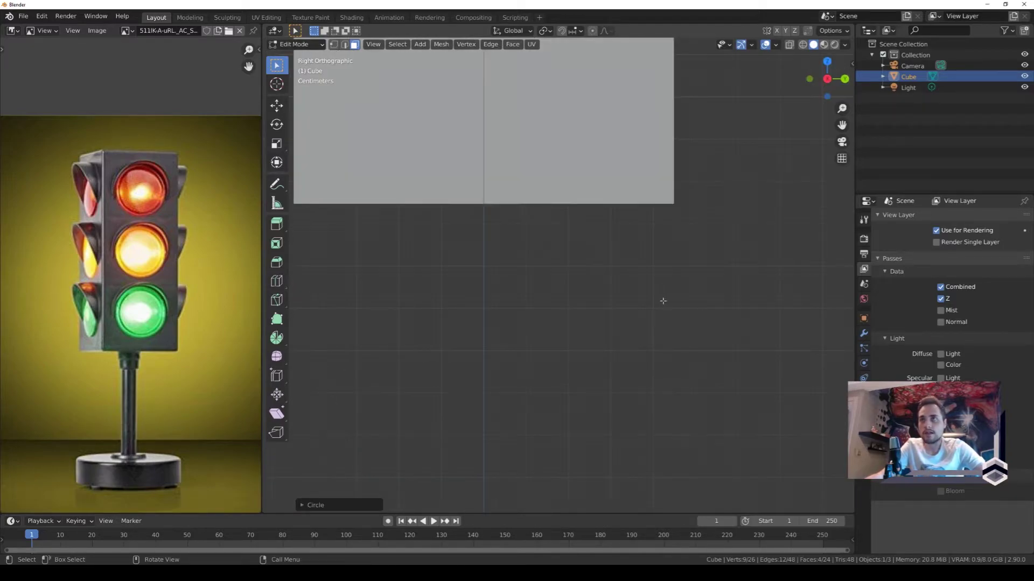
scroll(660, 288, "down", 5)
scroll(635, 264, "down", 3)
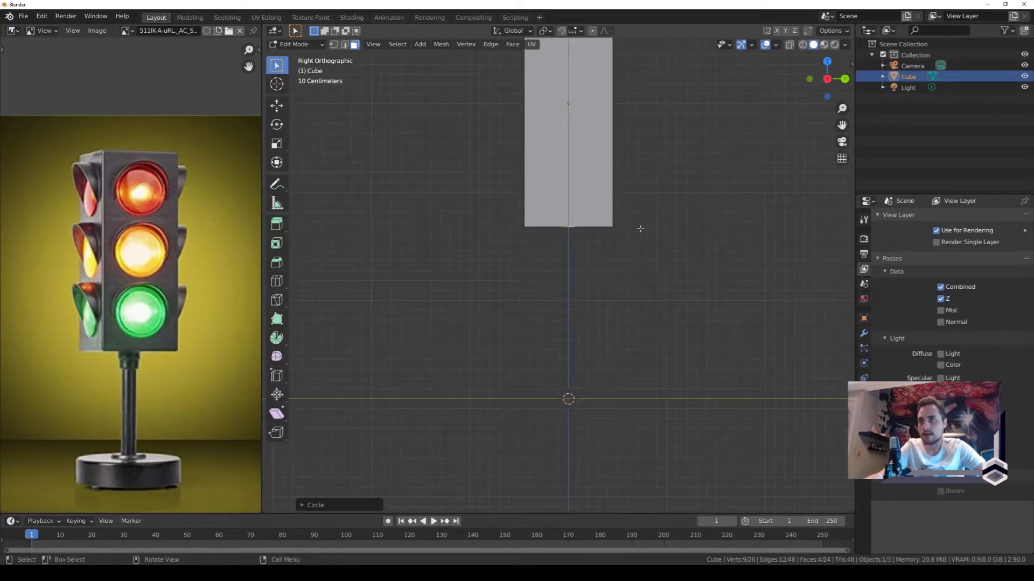
mouse_move(640, 229)
middle_mouse_down()
mouse_move(646, 162)
mouse_move(703, 227)
middle_mouse_up()
key("s")
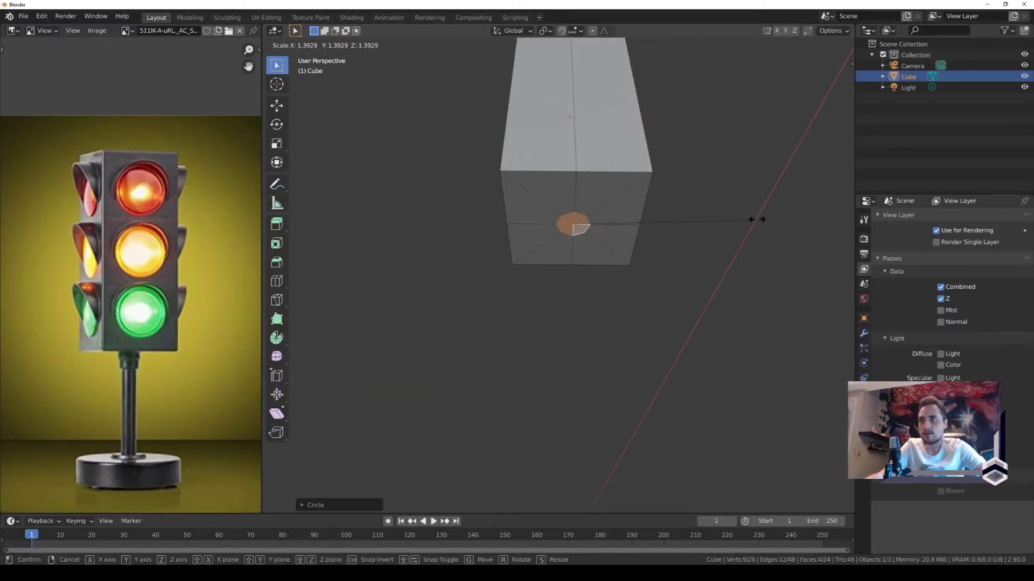
left_click(780, 217)
Extrude two short steps below the bottom face, shrinking the second one inward.
left_click(824, 81)
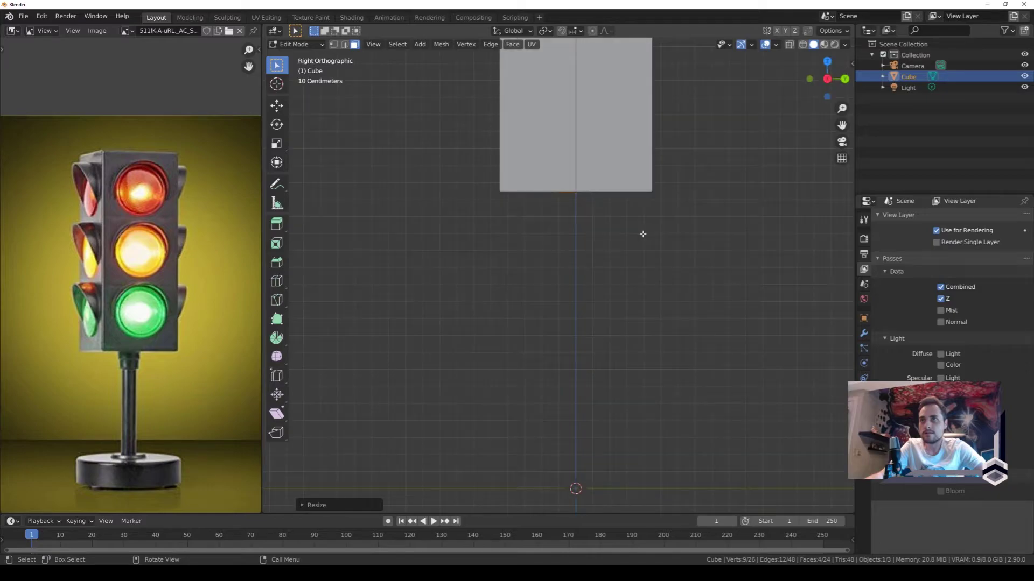
key("e")
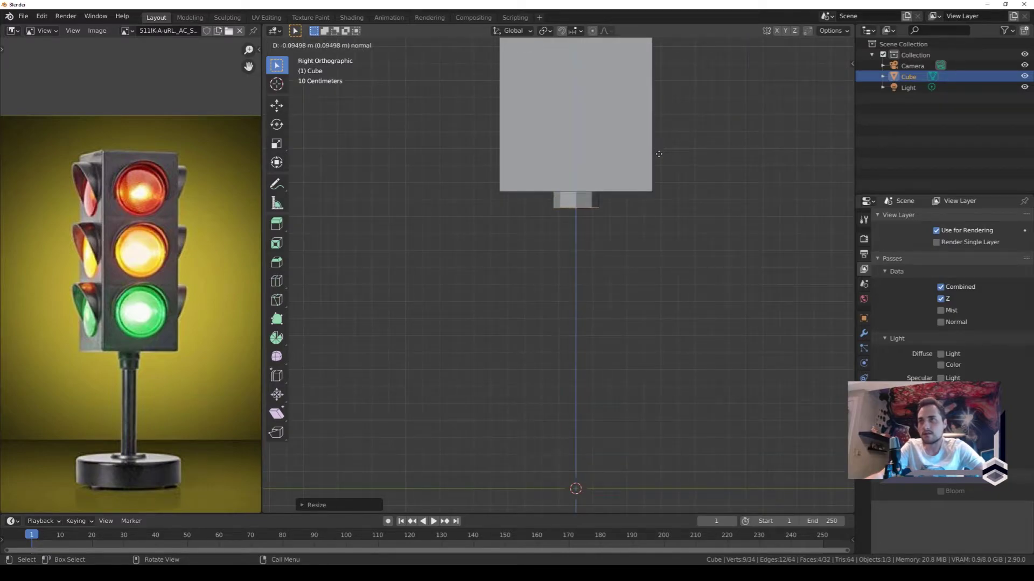
left_click(658, 154)
scroll(658, 156, "up", 5)
scroll(668, 178, "up", 2, "shift")
key("e")
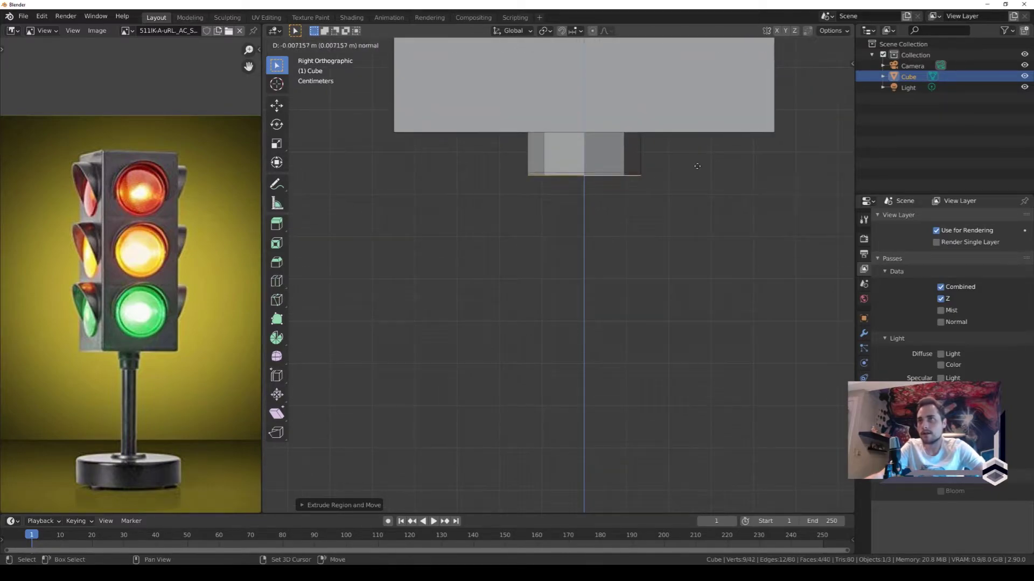
left_click(697, 166)
key("s")
left_click(724, 199)
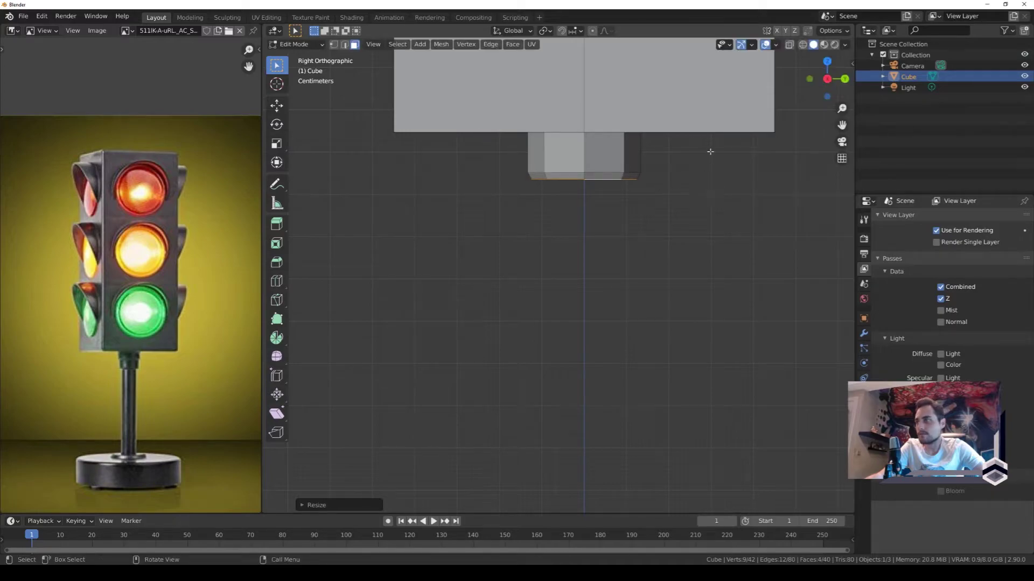
Extrude the collar down, narrow it to pole width, and extrude the long pole.
key("e")
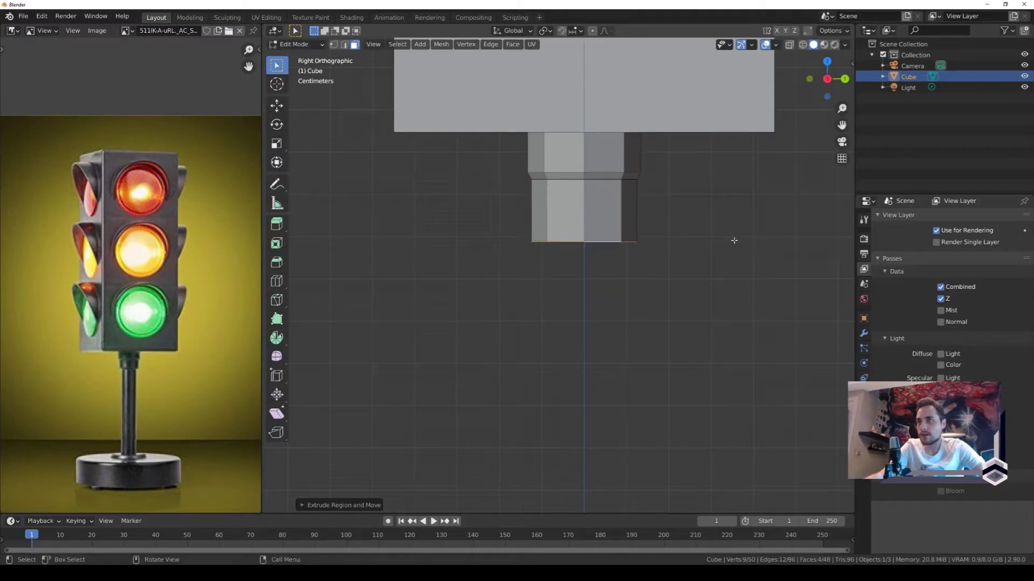
left_click(728, 237)
key("s")
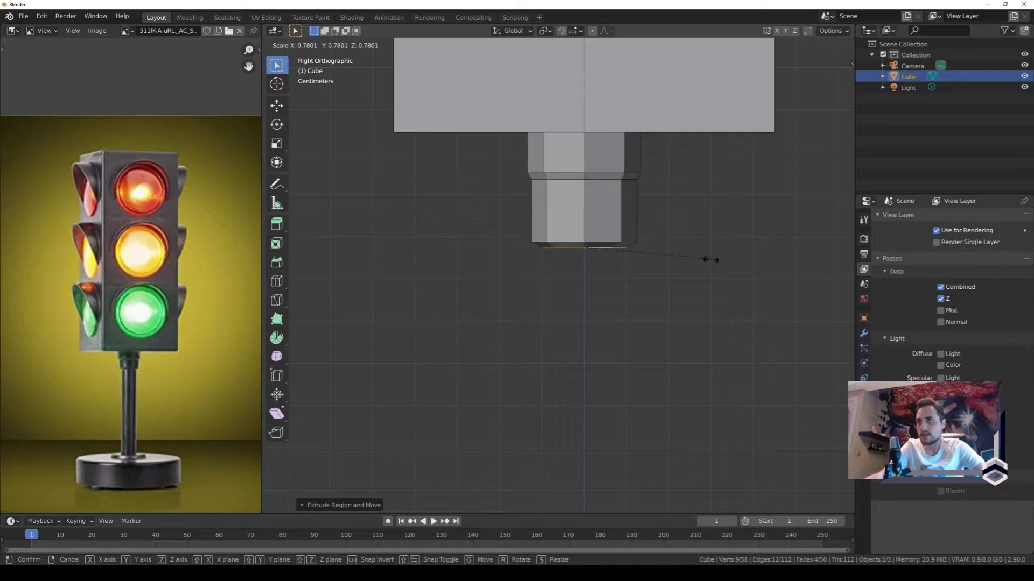
left_click(710, 260)
scroll(697, 272, "down", 3)
key("e")
left_click(555, 396)
Add a small extrusion at the pole bottom, widen it into a flare, and extrude it down.
scroll(635, 350, "up", 3)
key("e")
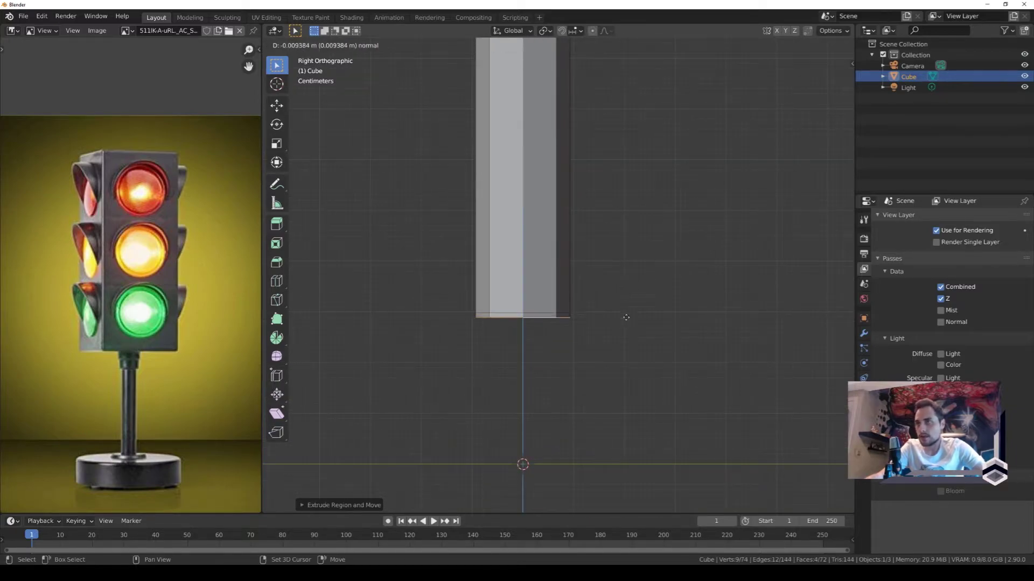
left_click(626, 317)
key("s")
left_click(687, 388)
key("e")
left_click(644, 326)
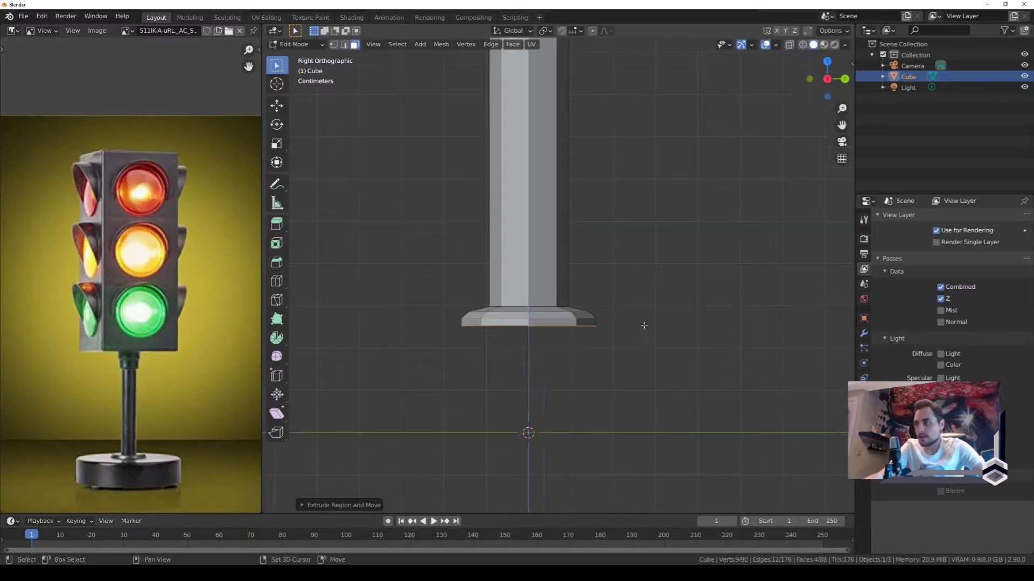
scroll(644, 325, "down", 2)
Extrude a rim, scale it out to base width, and extrude the thick base plate downward.
key("e")
right_click(623, 295)
key("s")
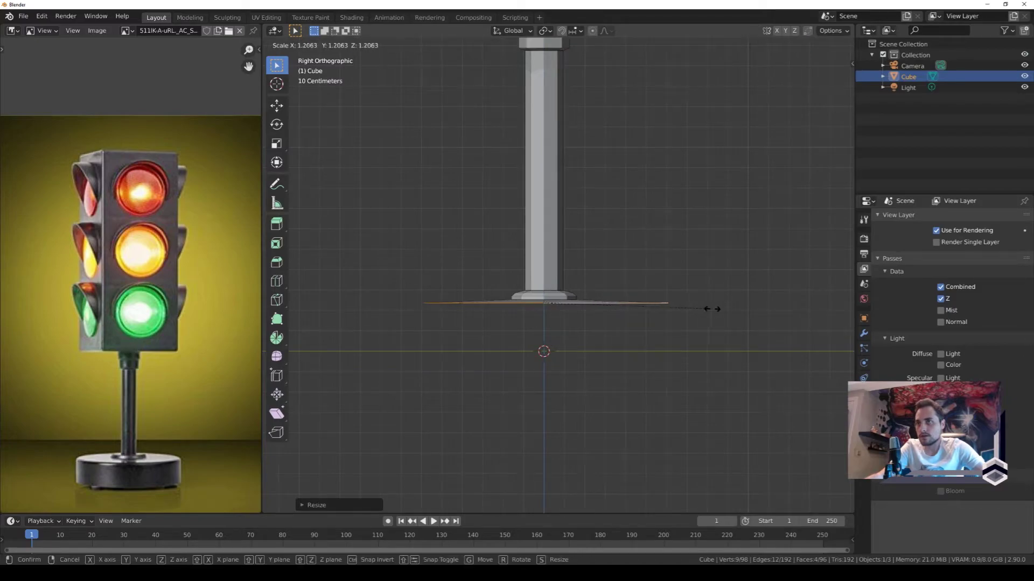
left_click(711, 309)
key("e")
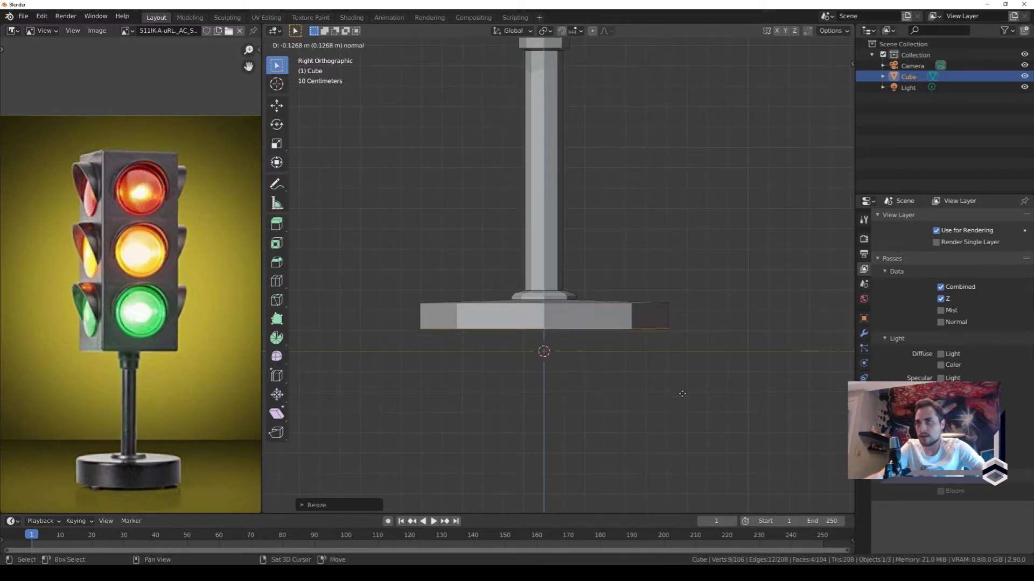
left_click(680, 135)
middle_click_drag(680, 127, 593, 175)
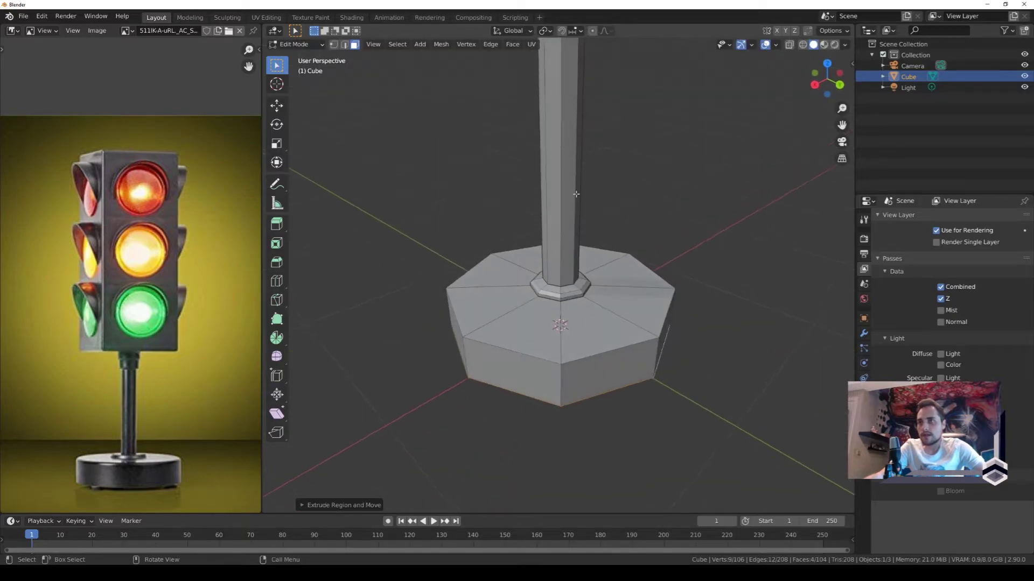
Inspect the whole stand in Object Mode, then select the base's top outer rim in Edit Mode.
key("Tab")
scroll(485, 226, "down", 5)
mouse_move(486, 218)
middle_mouse_down()
mouse_move(646, 290)
mouse_move(489, 313)
mouse_move(511, 356)
middle_mouse_up()
scroll(492, 328, "up", 4)
scroll(511, 355, "up", 4)
scroll(527, 366, "down", 2)
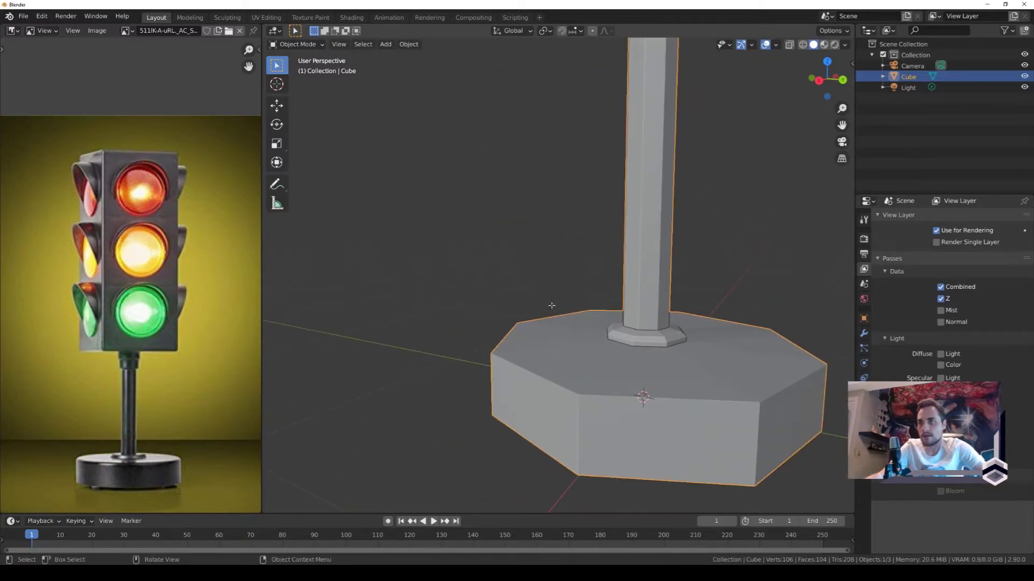
key("Tab")
left_click(535, 372, "alt")
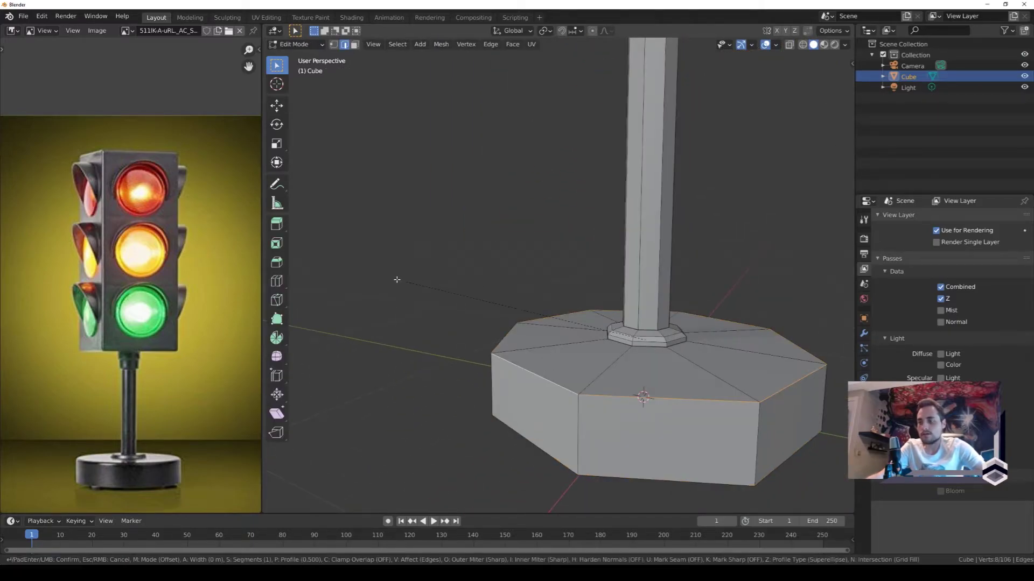
Bevel the octagonal base's top rim with extra segments to round it off.
key("ctrl+b")
scroll(385, 275, "up", 1)
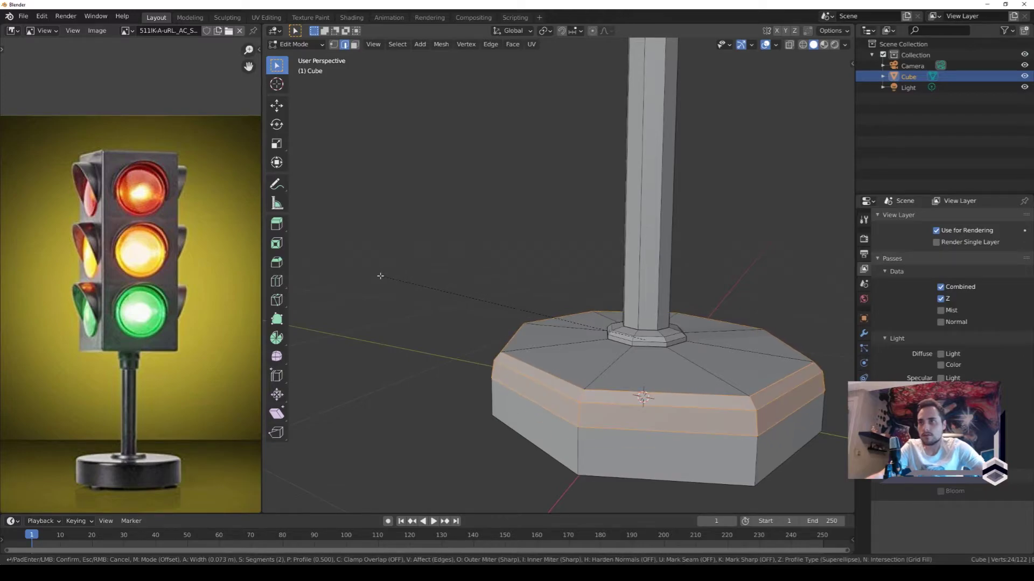
scroll(383, 277, "up", 1)
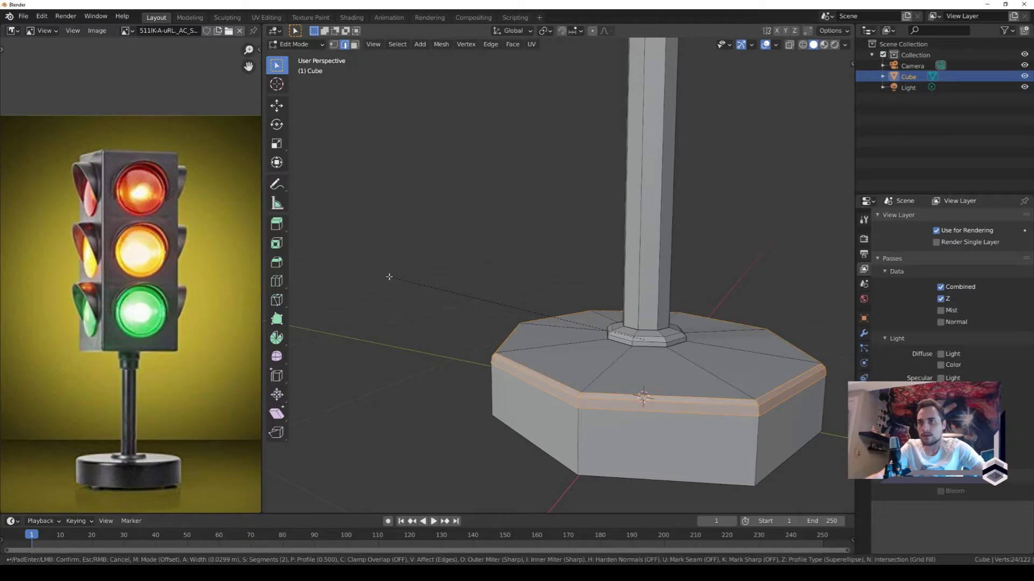
left_click(389, 277)
right_click(389, 277)
key("Escape")
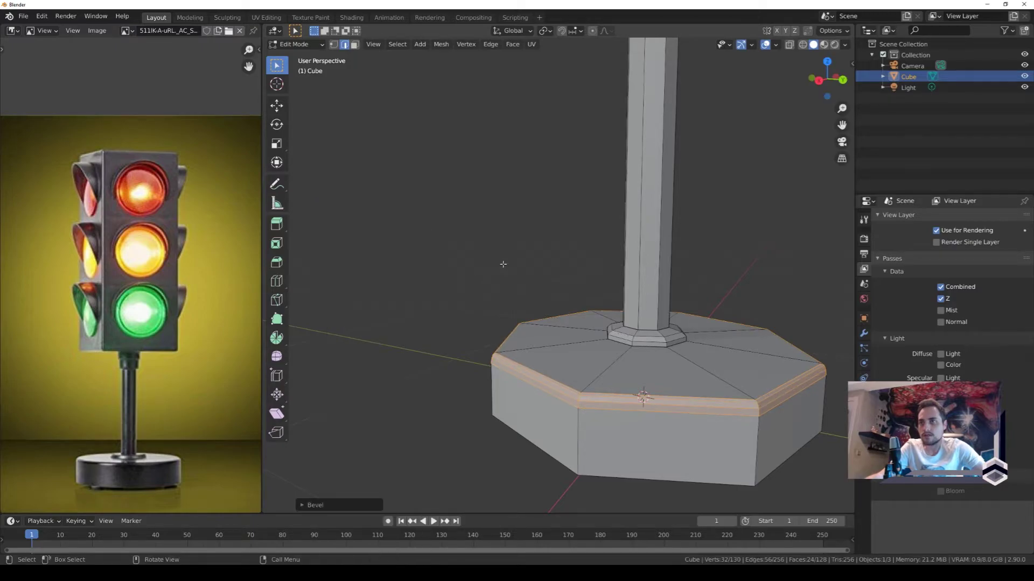
key("Tab")
Select the lamp box's bottom rim edge loop in Edit Mode.
mouse_move(455, 269)
middle_mouse_down()
mouse_move(529, 312)
mouse_move(605, 305)
mouse_move(461, 309)
mouse_move(526, 288)
mouse_move(504, 291)
mouse_move(493, 251)
mouse_move(555, 245)
middle_mouse_up()
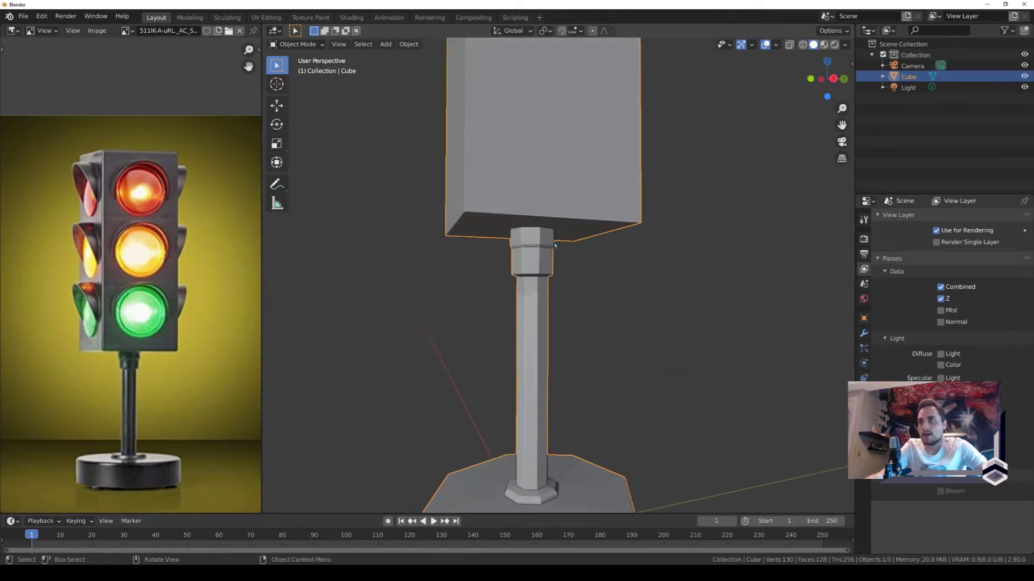
middle_click_drag(484, 203, 489, 293)
key("Tab")
left_click(479, 253)
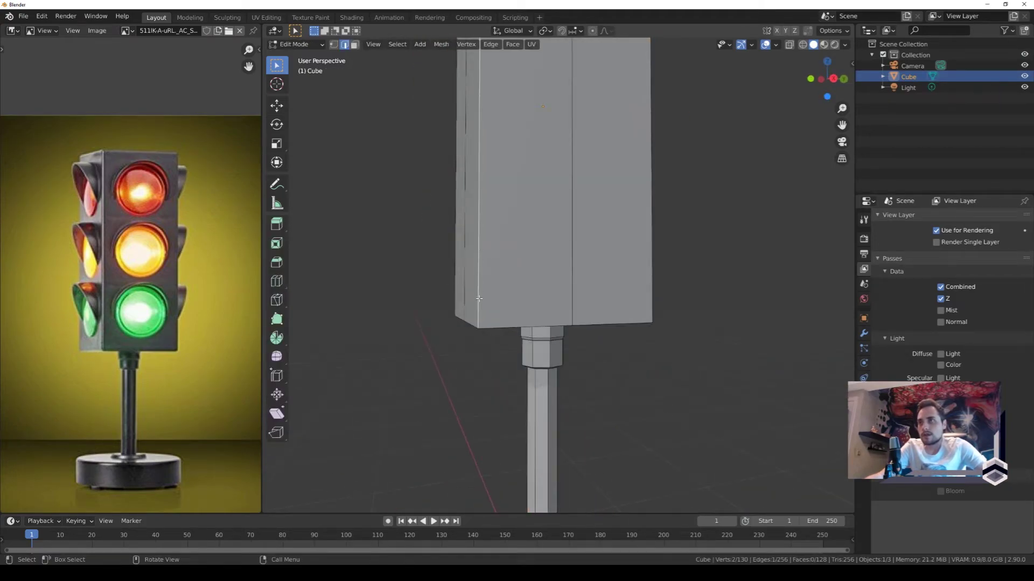
mouse_move(479, 253)
middle_mouse_down()
mouse_move(506, 288)
mouse_move(507, 273)
middle_mouse_up()
left_click(517, 264, "alt")
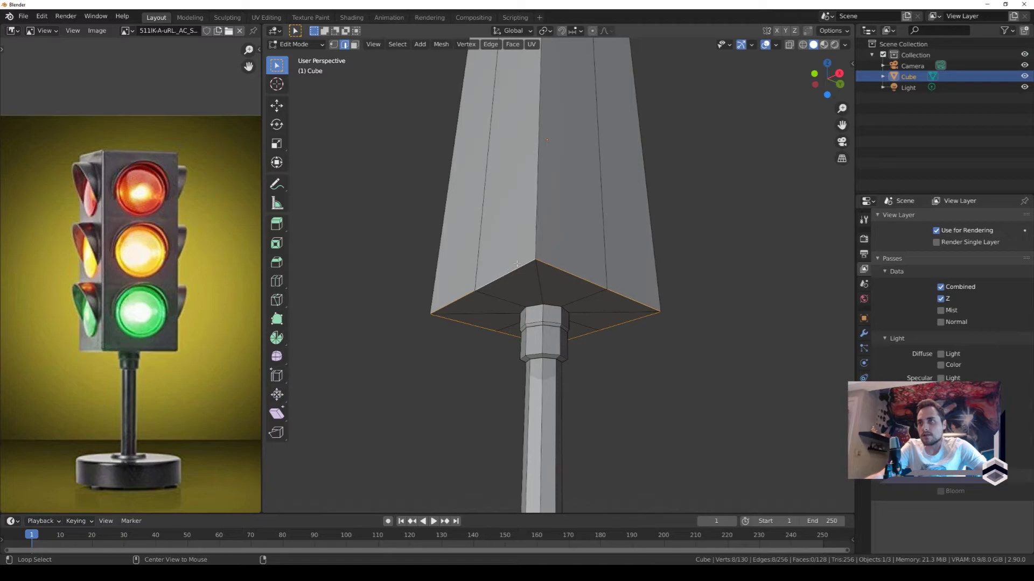
left_click(535, 230, "alt+shift")
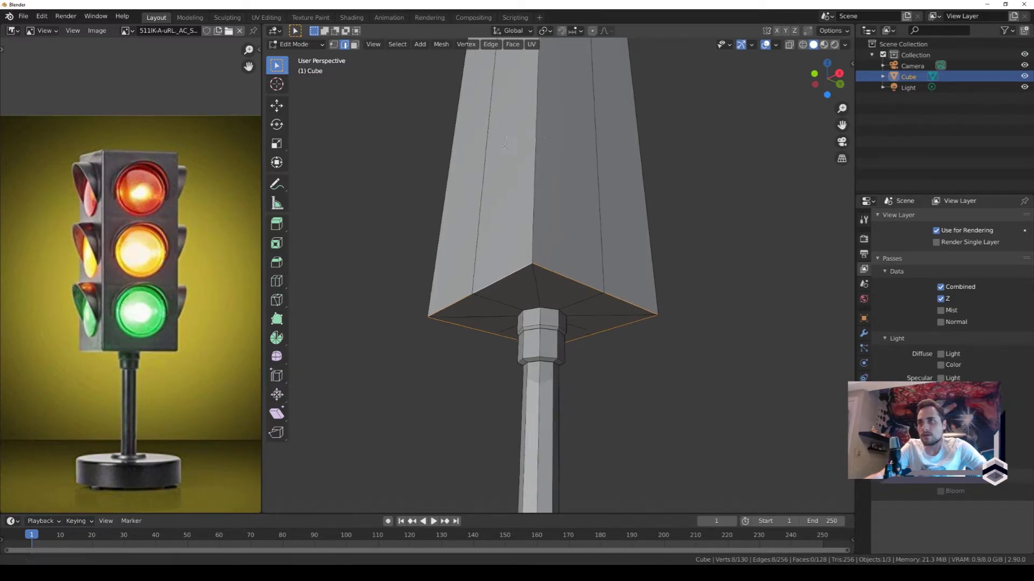
Add the box's top rim loop to the selection and bevel the box edges.
mouse_move(535, 230)
middle_mouse_down()
mouse_move(556, 197)
mouse_move(533, 224)
mouse_move(589, 343)
mouse_move(583, 300)
mouse_move(570, 316)
mouse_move(671, 343)
middle_mouse_up()
scroll(556, 196, "down", 3)
left_click(556, 197, "alt+shift")
left_click(592, 303, "shift")
key("ctrl+b")
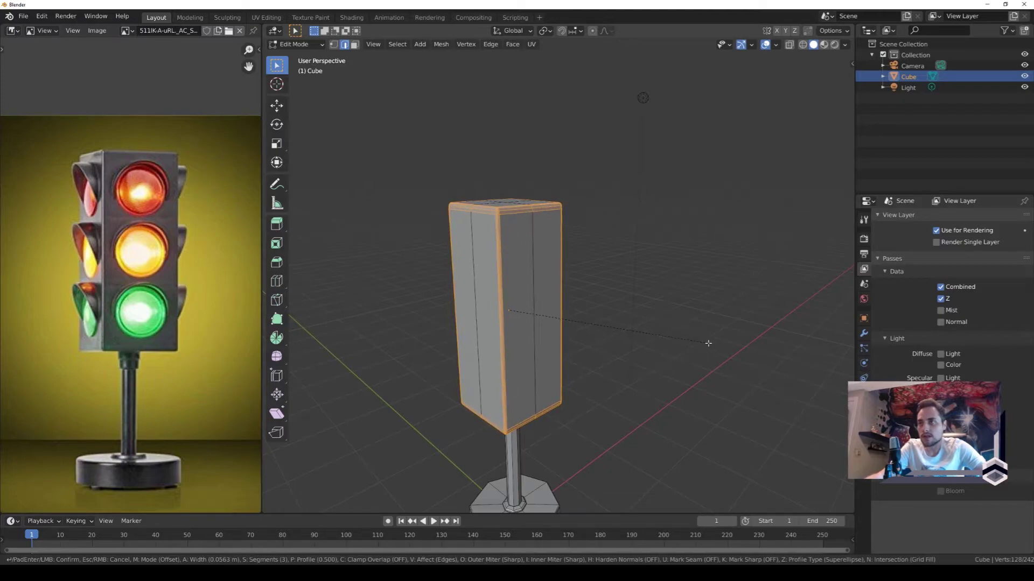
left_click(708, 343)
Apply Shade Smooth to the whole traffic-light lamp in Object Mode.
key("Tab")
middle_click_drag(704, 342, 419, 292)
right_click(535, 286)
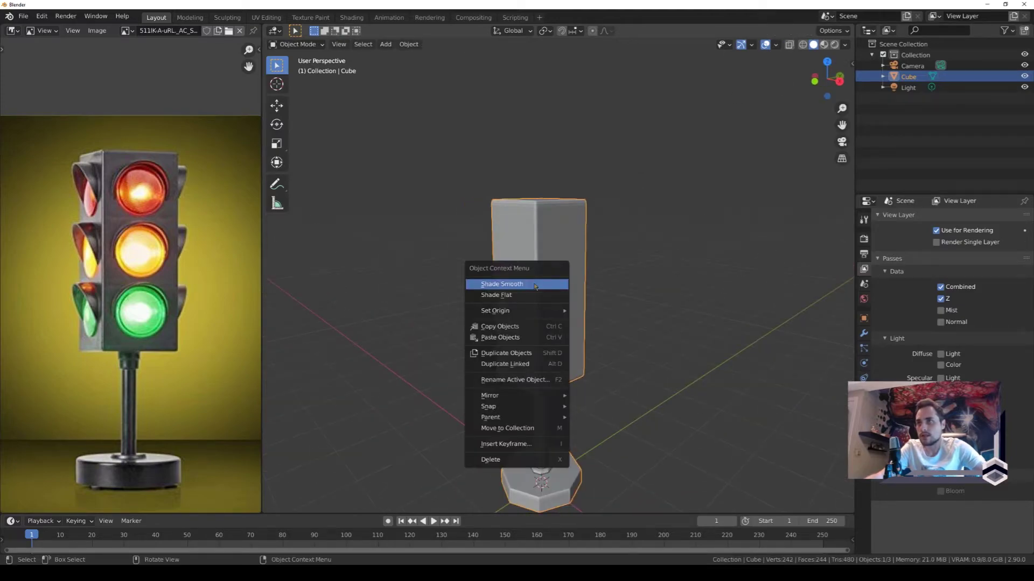
left_click(535, 286)
Open the Object Data properties and scroll to the Normals settings.
left_click(864, 348)
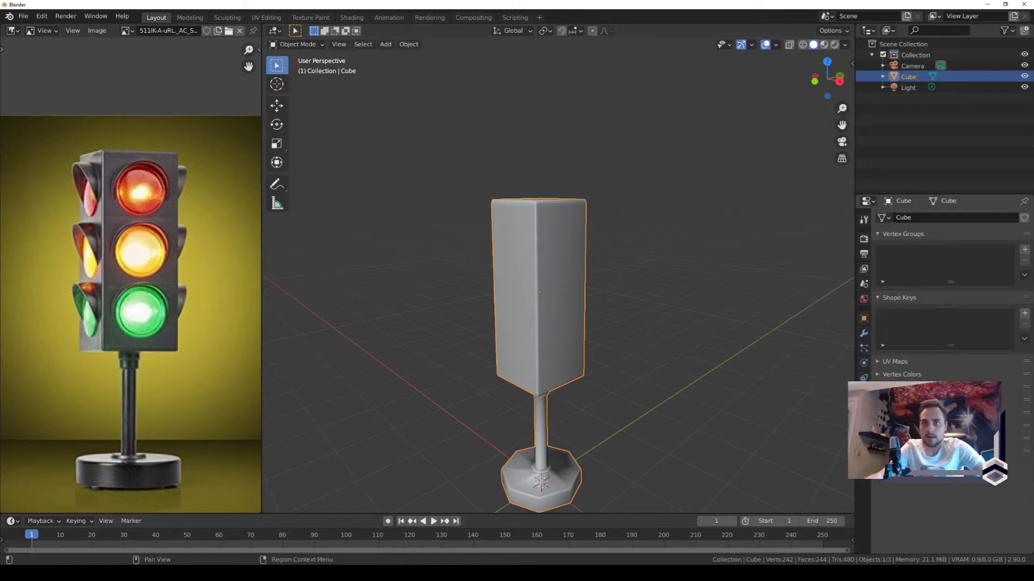
scroll(558, 408, "up", 1)
scroll(557, 407, "up", 3)
scroll(557, 408, "down", 3)
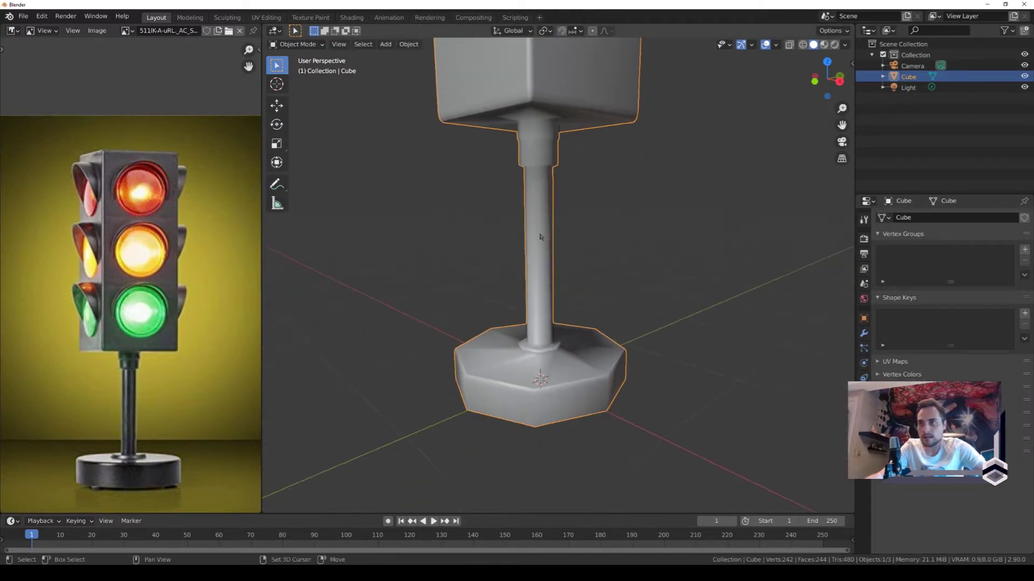
scroll(555, 399, "up", 5)
scroll(549, 388, "up", 1)
scroll(545, 383, "up", 1)
Switch the lamp to flat shading and back to smooth shading.
right_click(545, 380)
left_click(540, 388)
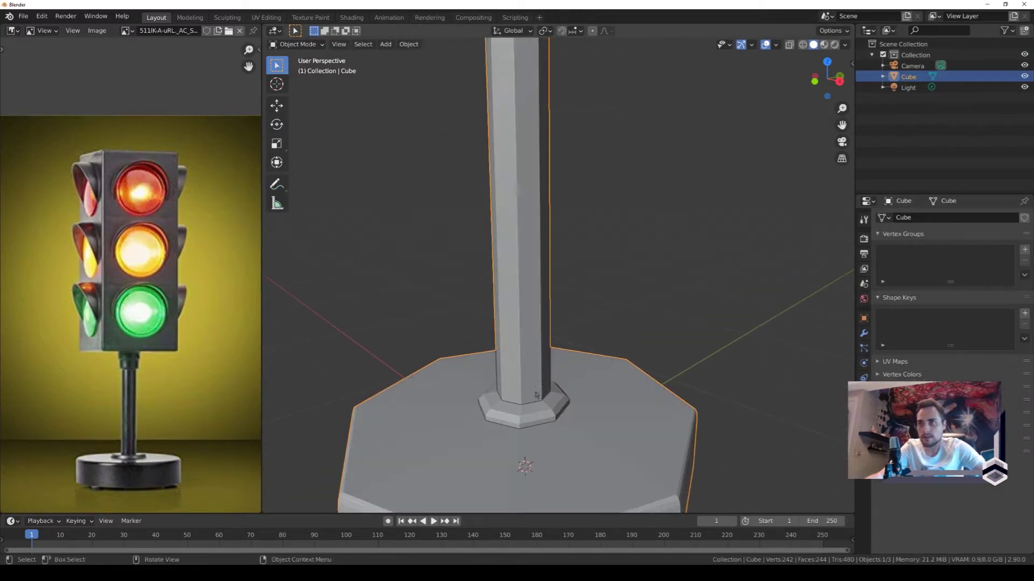
right_click(540, 384)
left_click(538, 372)
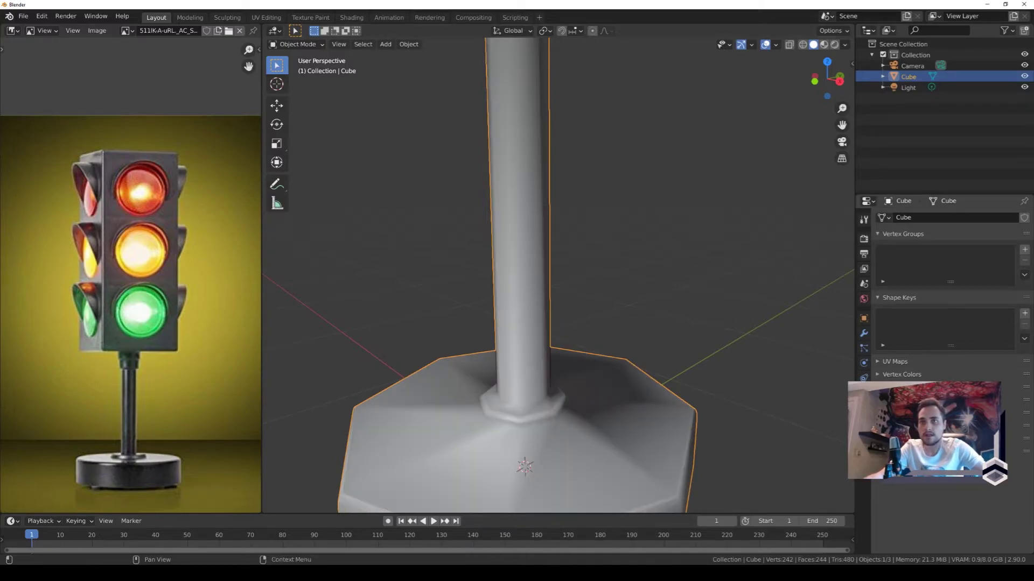
Return to the mesh Normals settings and orbit around the pole base to inspect the shading.
left_click(863, 377)
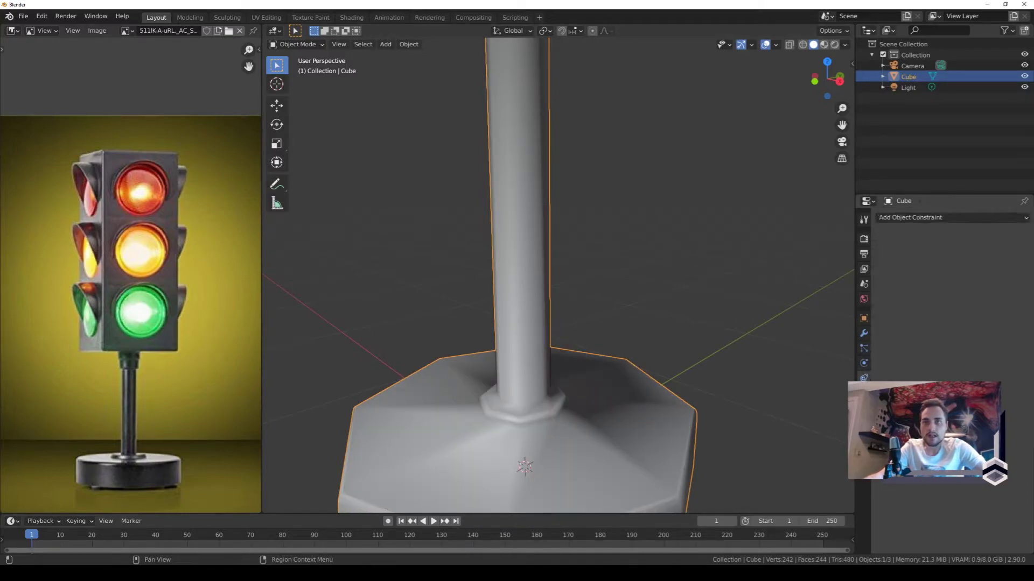
left_click(864, 392)
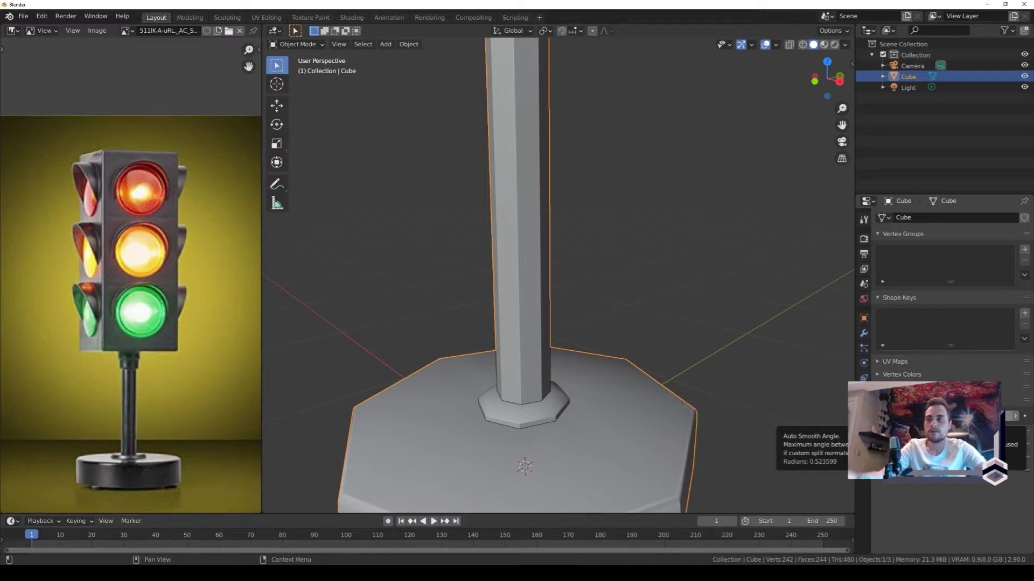
mouse_move(541, 350)
middle_mouse_down()
mouse_move(546, 341)
mouse_move(531, 422)
mouse_move(560, 406)
middle_mouse_up()
mouse_move(569, 334)
middle_mouse_down()
mouse_move(550, 345)
mouse_move(545, 290)
mouse_move(657, 282)
mouse_move(538, 227)
mouse_move(582, 213)
mouse_move(618, 219)
mouse_move(489, 272)
mouse_move(533, 244)
mouse_move(530, 362)
mouse_move(469, 376)
mouse_move(535, 361)
mouse_move(548, 299)
middle_mouse_up()
scroll(551, 345, "down", 5)
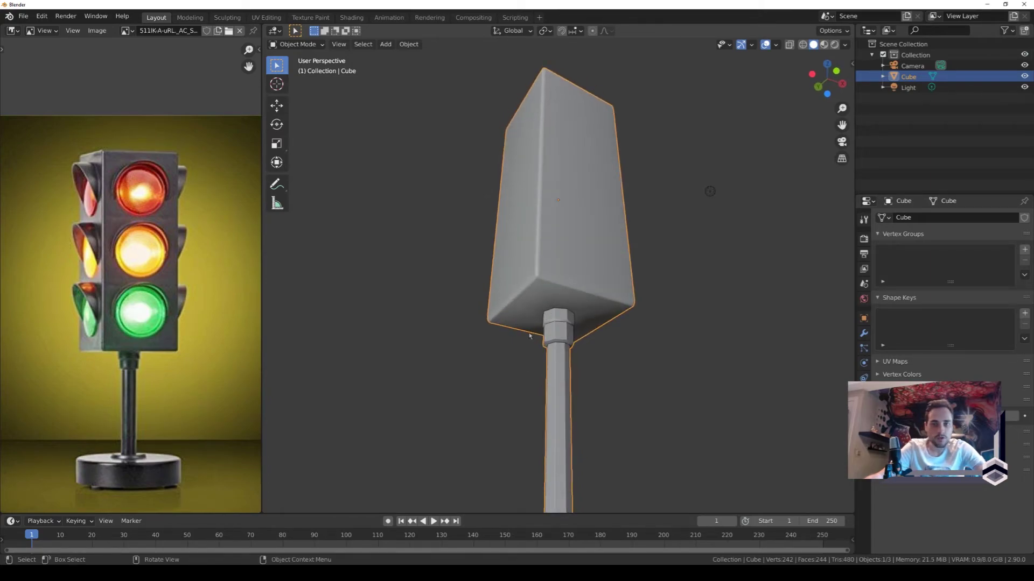
Move the ring where the neck meets the lamp box vertically along Z.
scroll(558, 365, "up", 4)
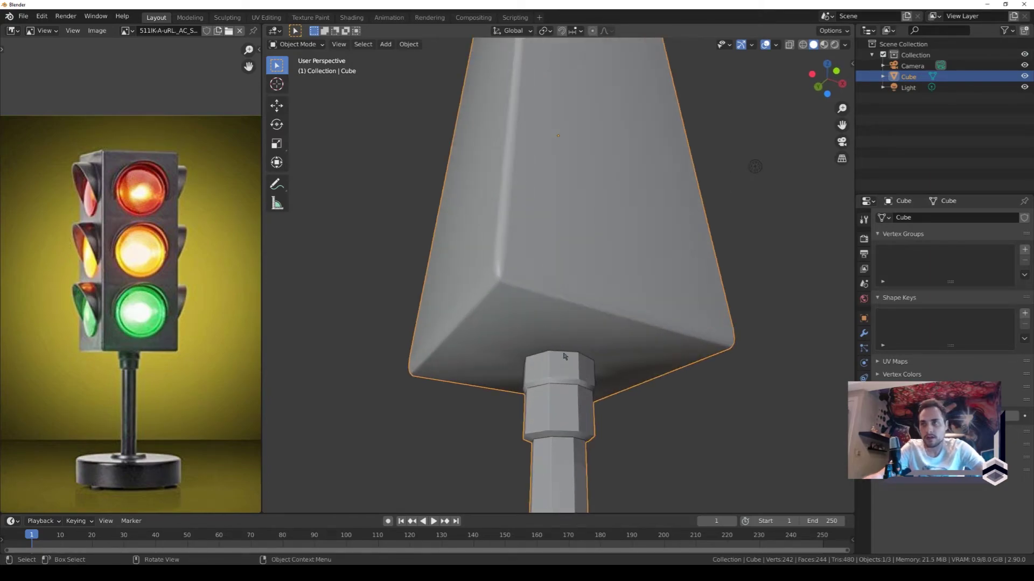
key("Tab")
left_click(575, 275, "alt")
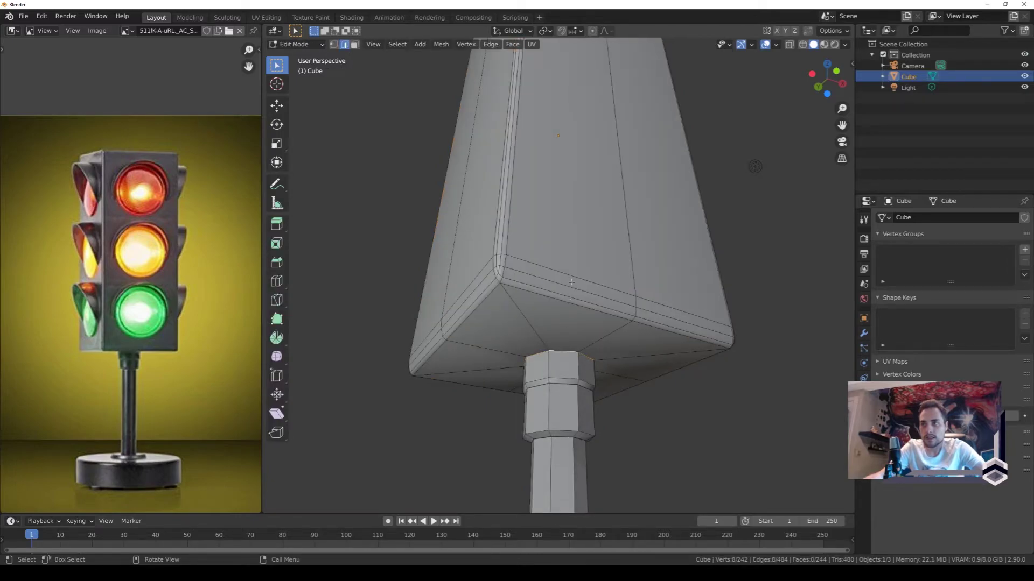
key("g")
key("z")
left_click(571, 322)
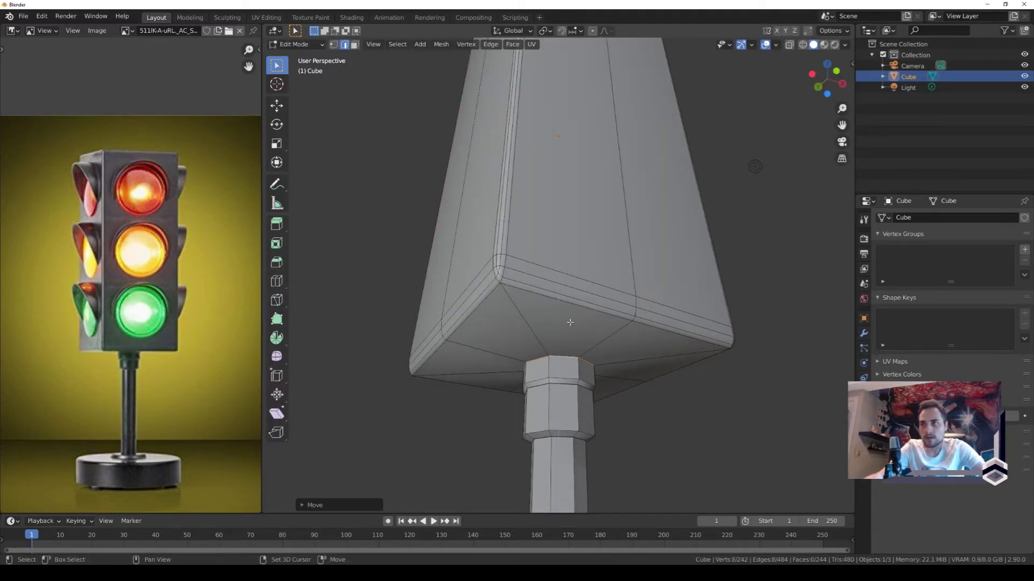
mouse_move(571, 322)
middle_mouse_down()
mouse_move(394, 348)
mouse_move(617, 364)
mouse_move(531, 344)
mouse_move(589, 263)
mouse_move(529, 223)
middle_mouse_up()
key("Tab")
Cut three evenly centred horizontal edge loops around the lamp box.
scroll(617, 363, "down", 5)
key("Tab")
scroll(589, 264, "up", 4)
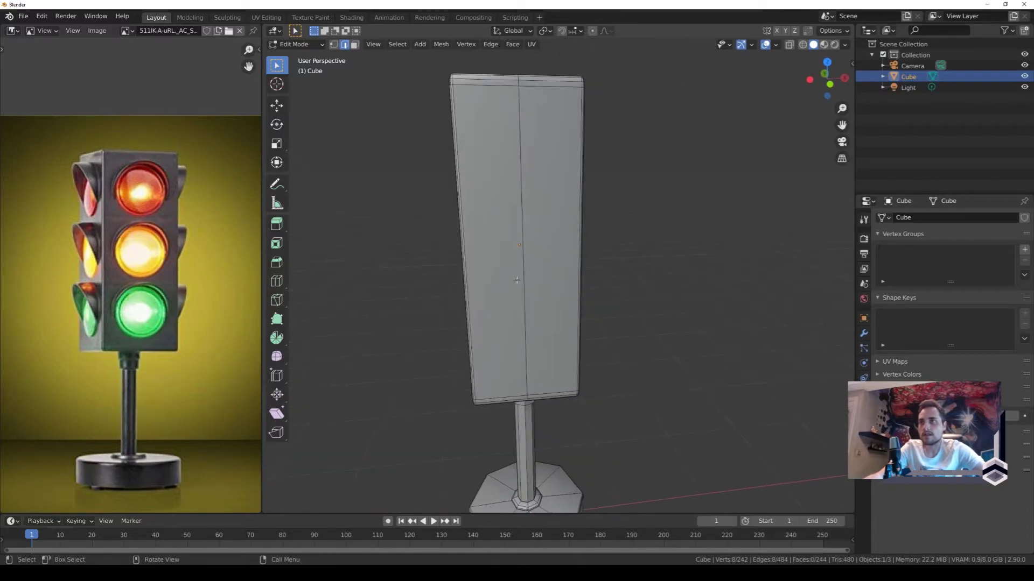
key("ctrl+r")
scroll(529, 222, "up", 2)
scroll(530, 223, "up", 1)
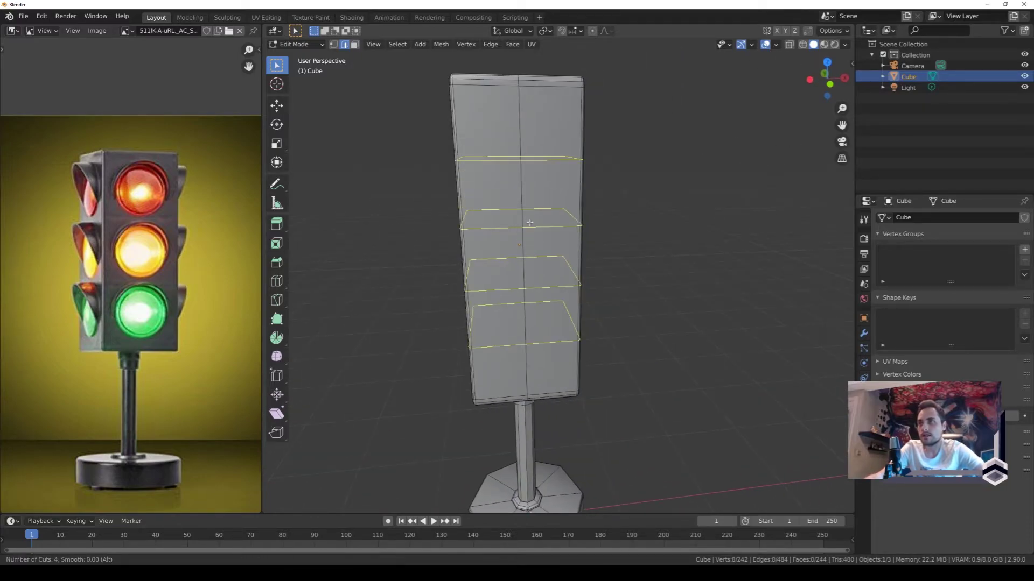
scroll(530, 222, "down", 1)
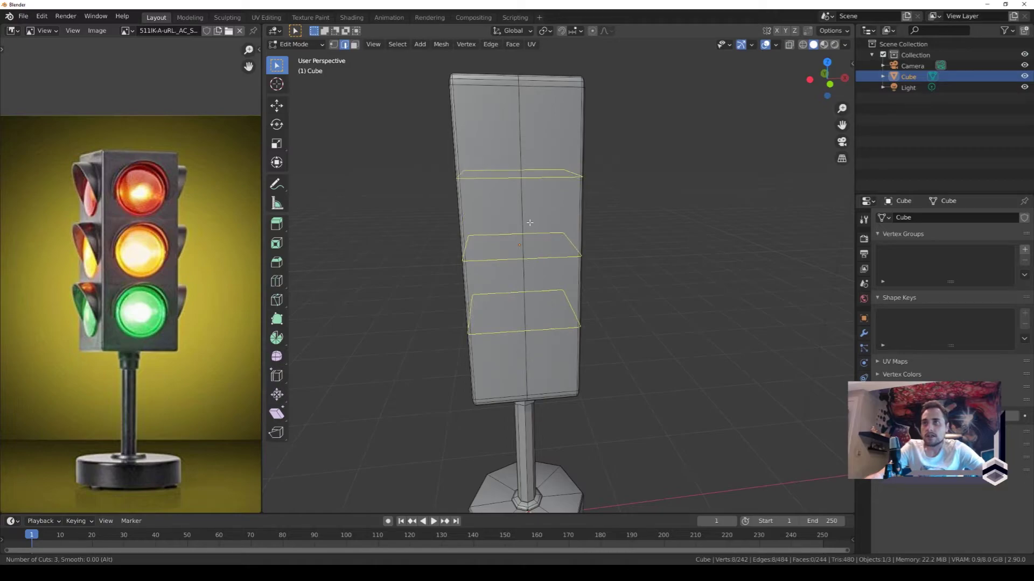
left_click(530, 222)
right_click(529, 223)
In front view, scale the three new loops along Z to spread them apart.
middle_click_drag(656, 253, 637, 238)
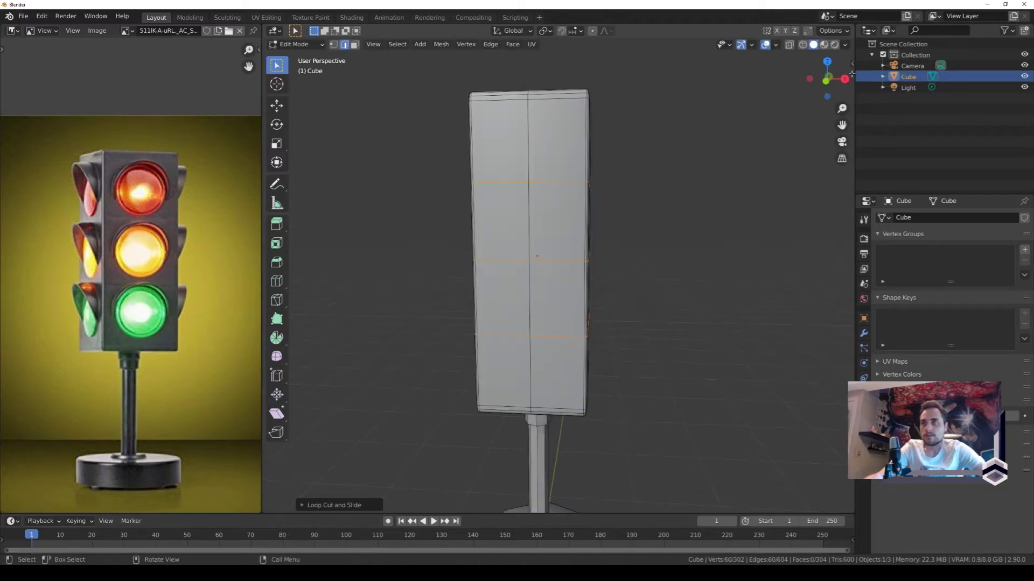
left_click(824, 86)
key("s")
key("z")
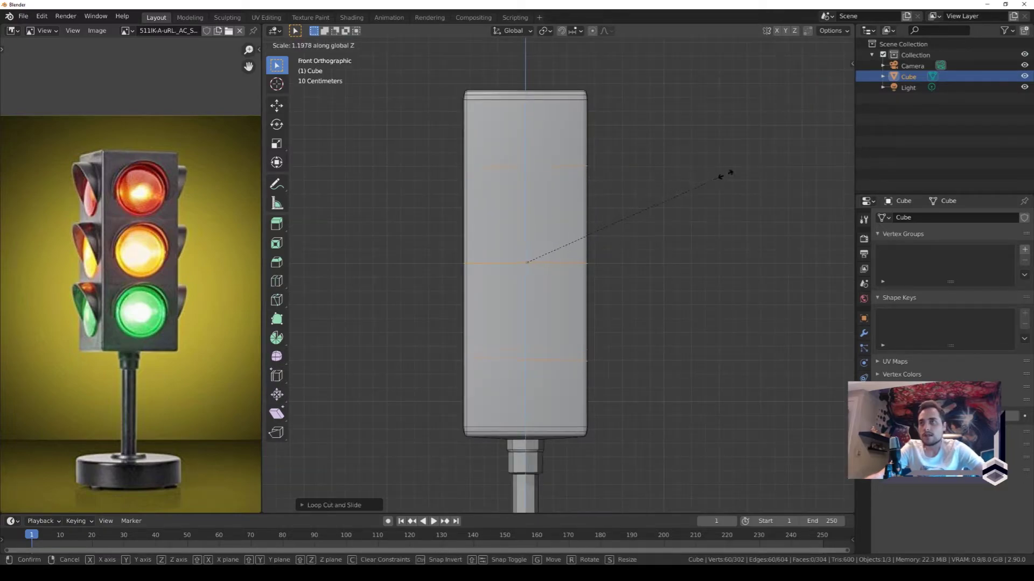
left_click(736, 171)
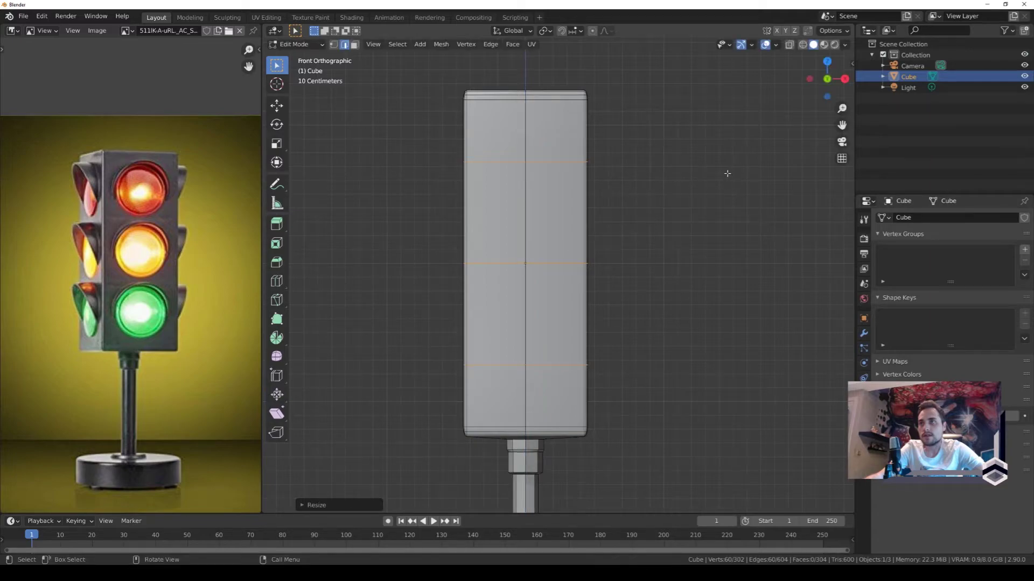
mouse_move(727, 168)
middle_mouse_down()
mouse_move(504, 279)
mouse_move(527, 272)
mouse_move(464, 369)
middle_mouse_up()
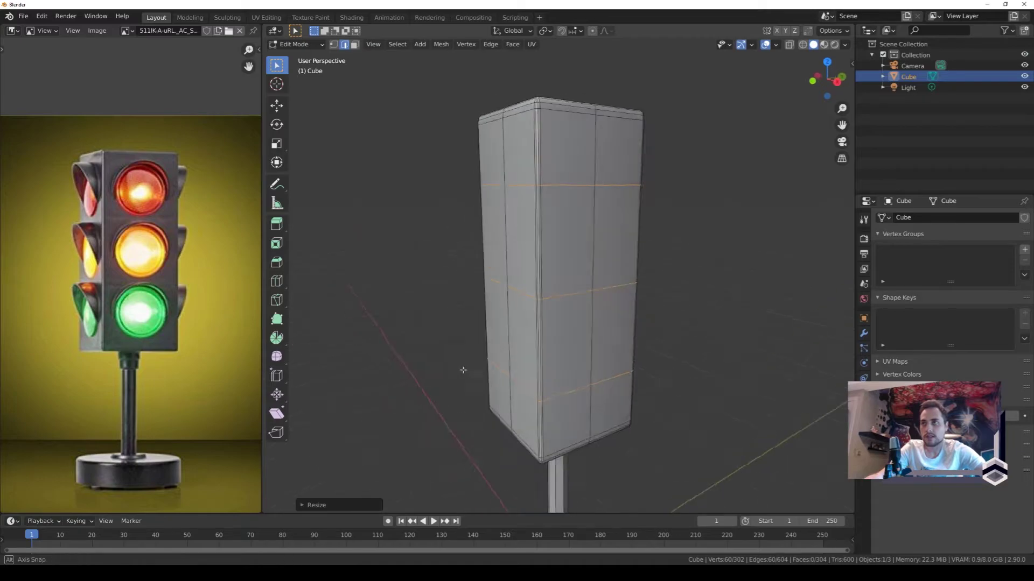
In vertex mode, select the loop-crossing vertices on the box's faces.
key("1")
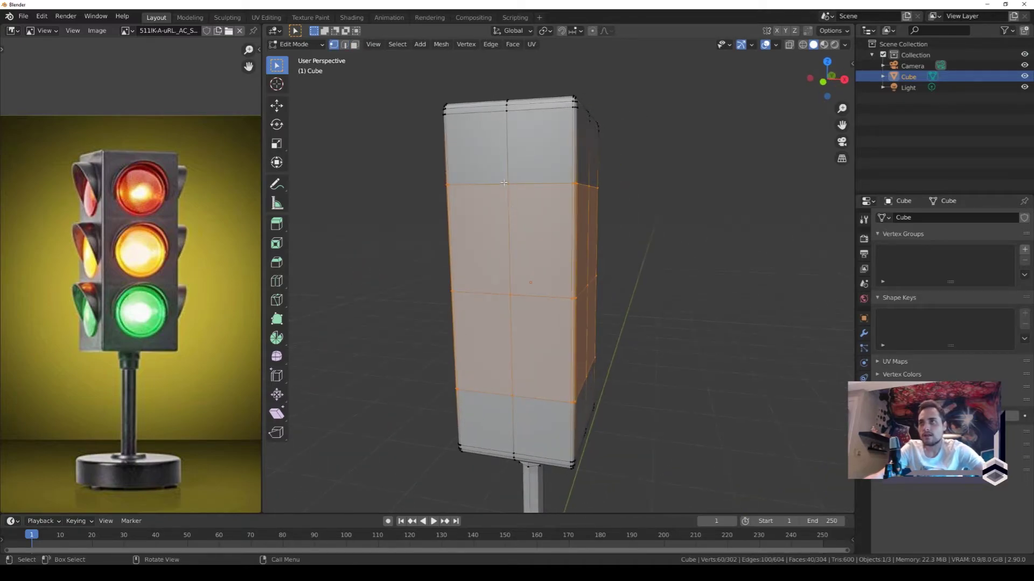
left_click(504, 183)
middle_click_drag(510, 397, 478, 380)
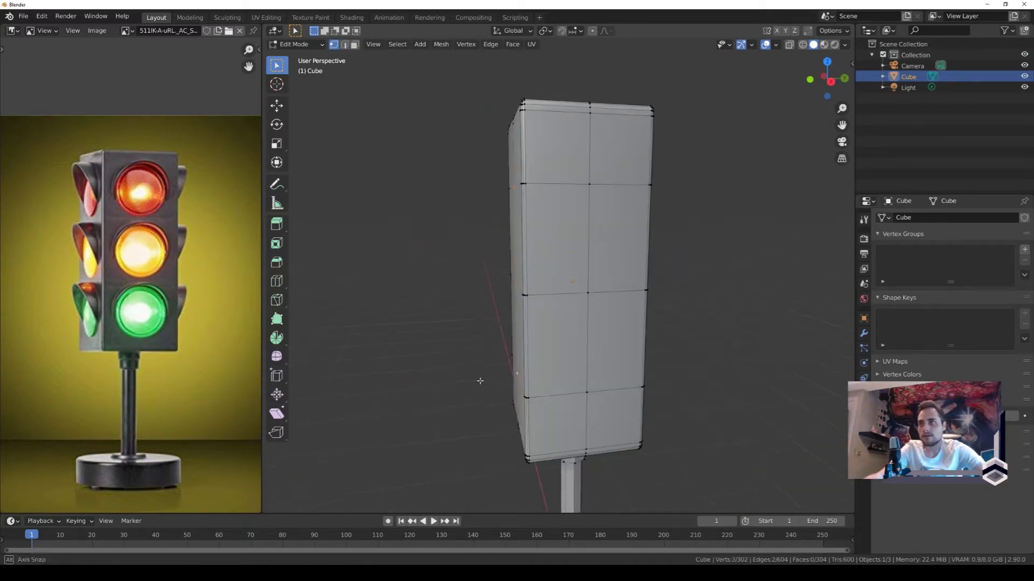
left_click(595, 392, "shift")
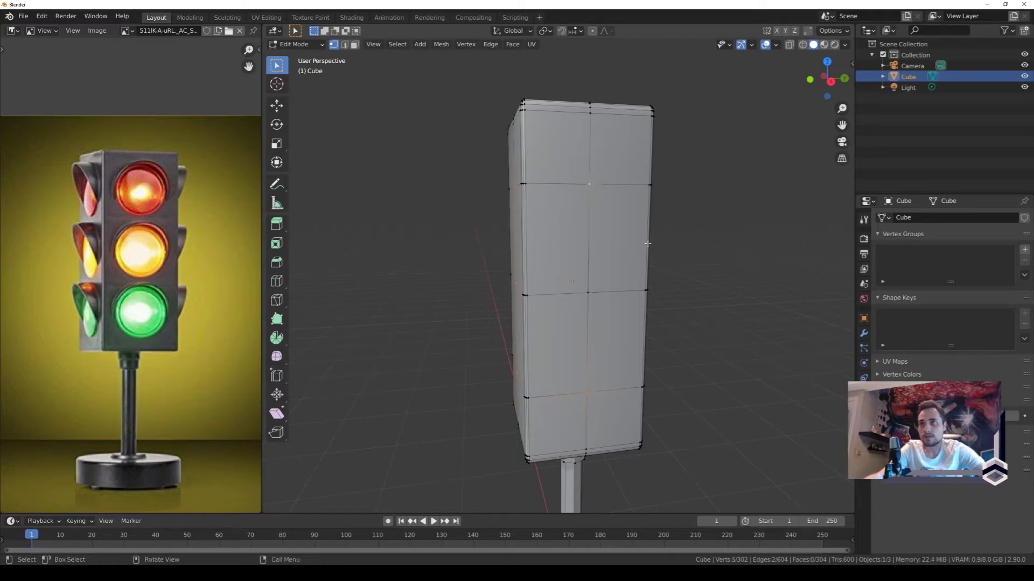
middle_click_drag(586, 202, 572, 201)
left_click(572, 200, "shift")
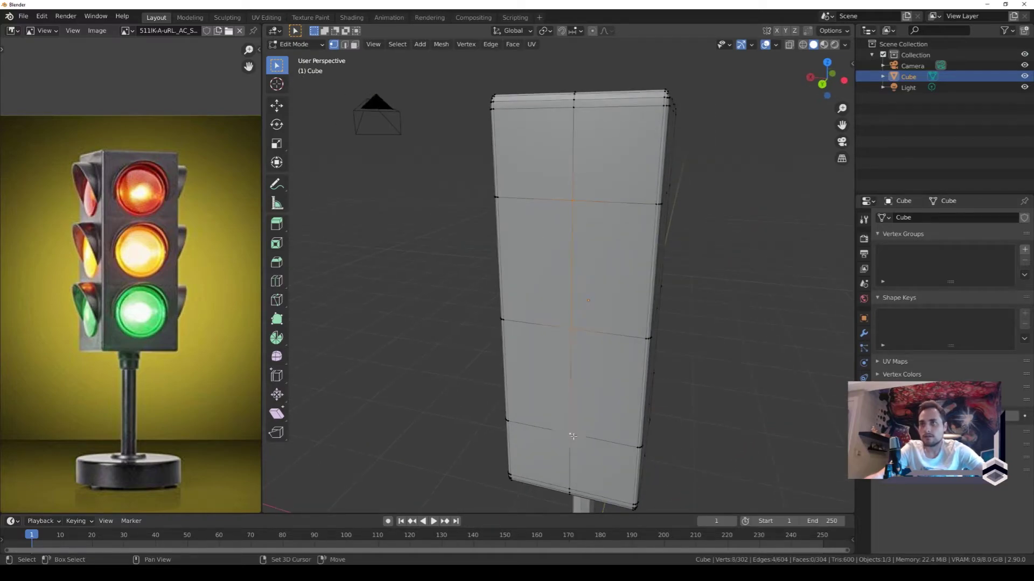
middle_click_drag(573, 436, 487, 426)
left_click(483, 308, "shift")
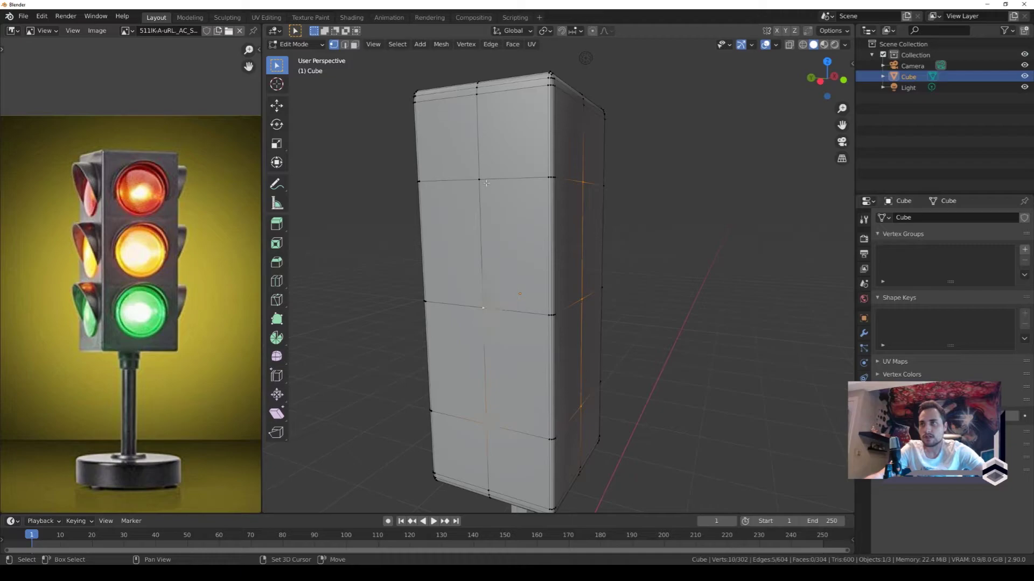
left_click(479, 179, "shift")
middle_click_drag(478, 179, 624, 282)
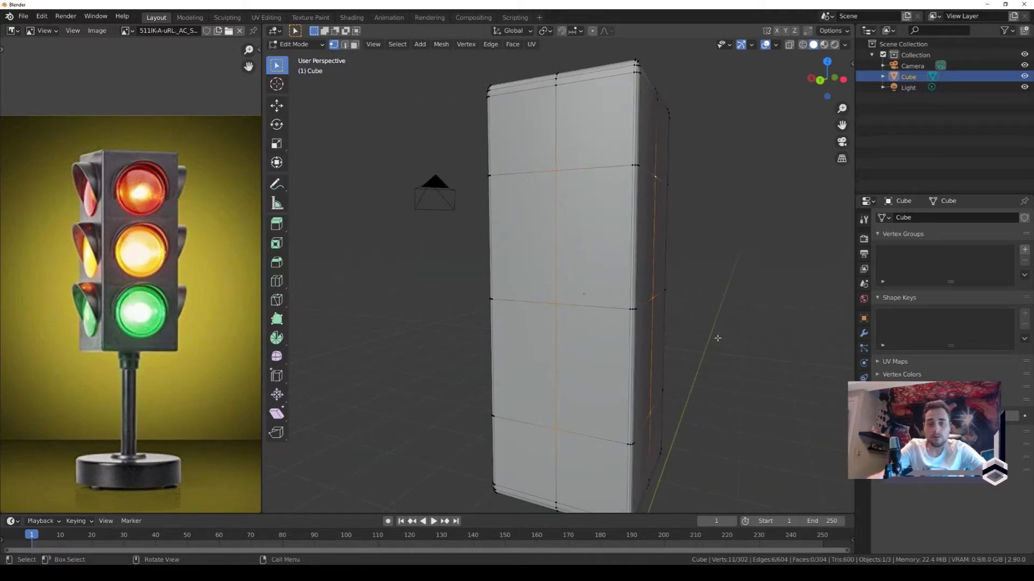
Vertex-bevel the crossing points with 1 segment into flat diamond faces.
key("ctrl+b")
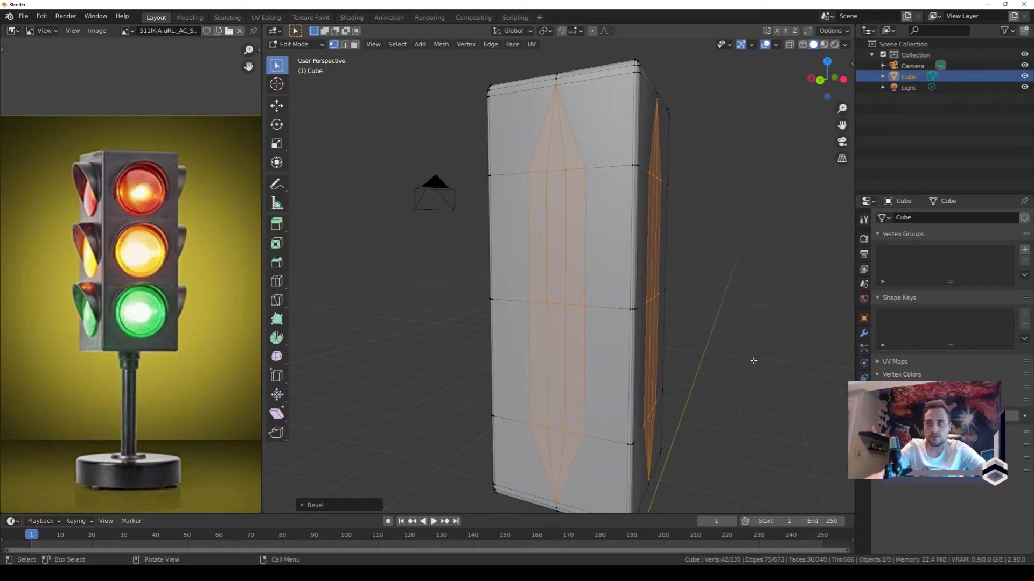
key("Escape")
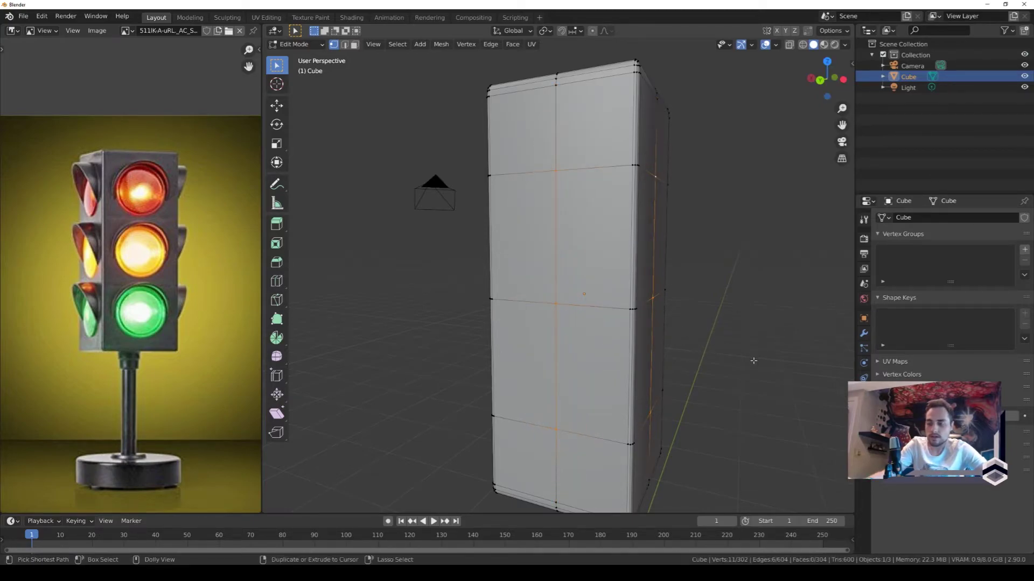
key("ctrl+b")
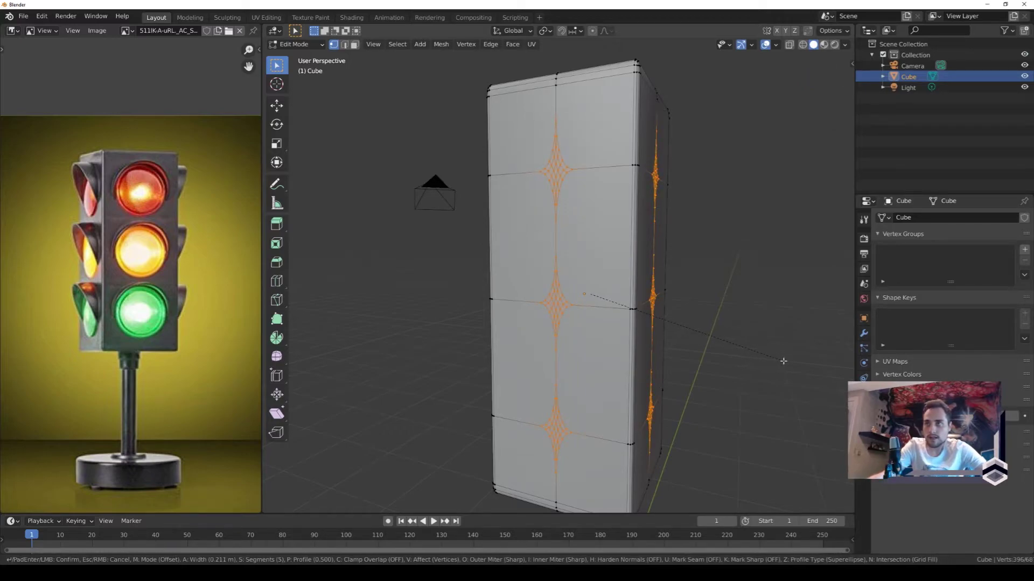
scroll(783, 362, "down", 4)
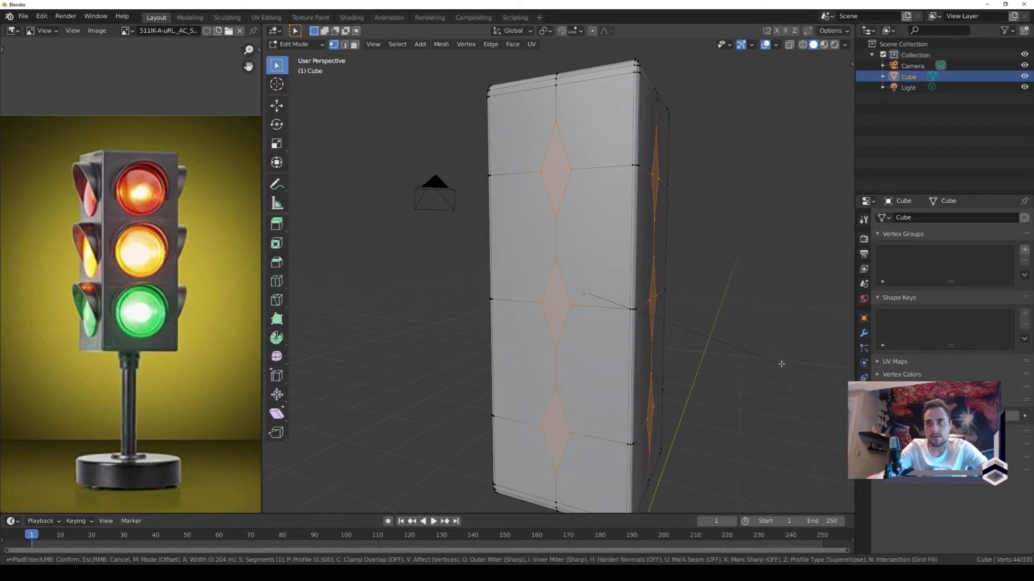
scroll(781, 364, "up", 4)
scroll(781, 364, "down", 2)
scroll(781, 363, "down", 2)
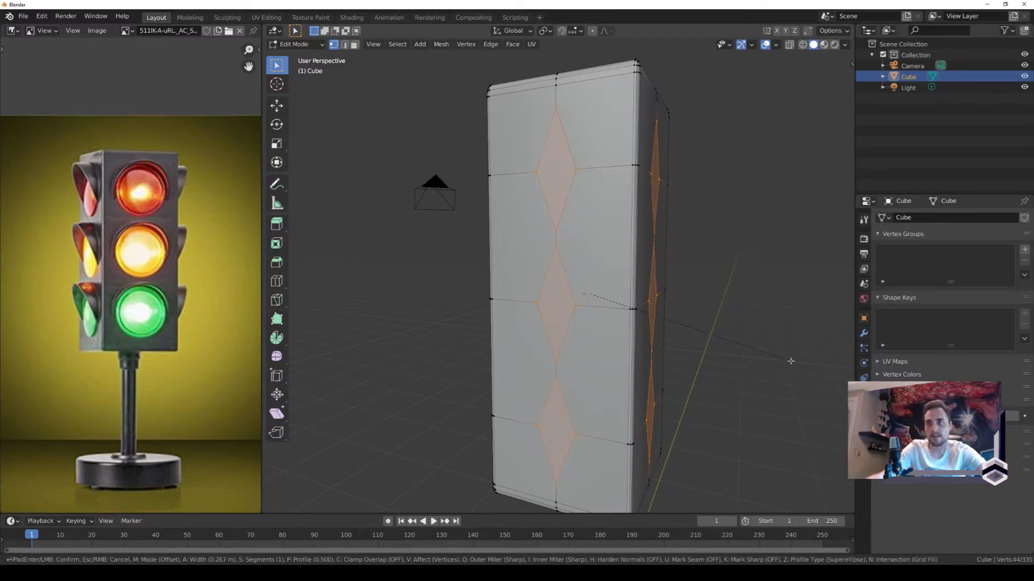
left_click(789, 361)
Set the pivot point to Individual Origins; vertical scale attempts are cancelled.
middle_click_drag(699, 204, 697, 176)
key("s")
key("z")
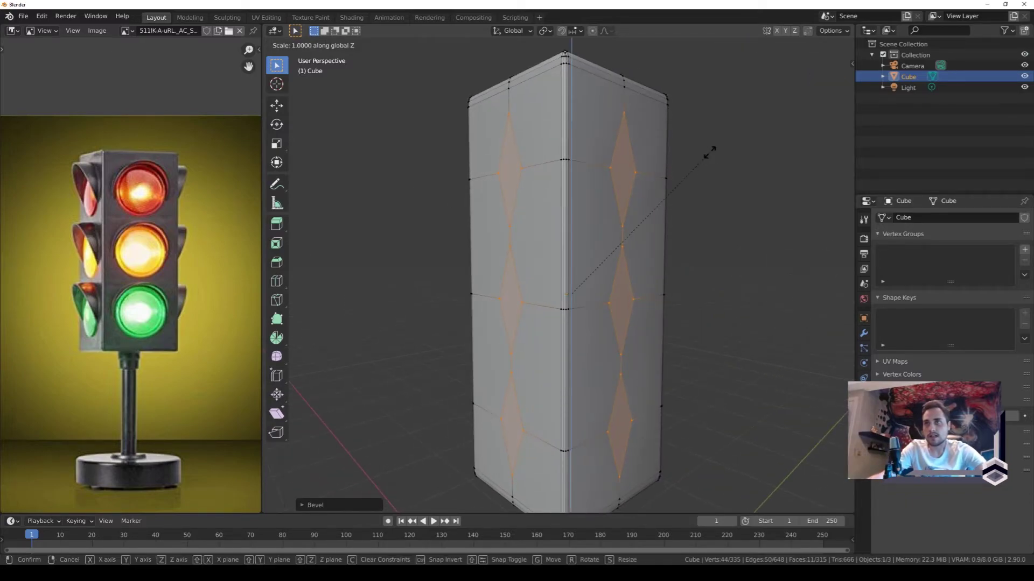
key("Escape")
left_click(544, 32)
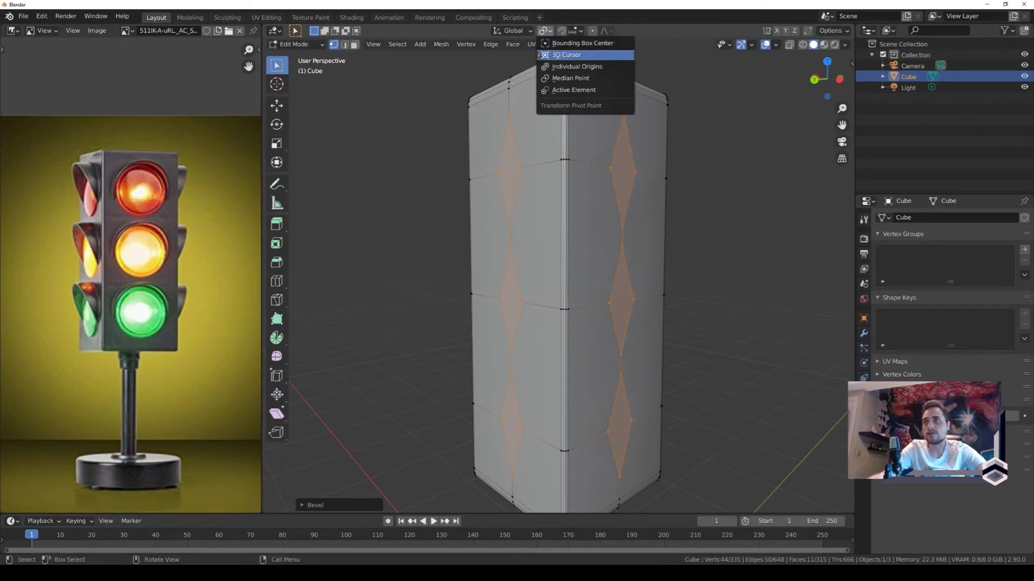
left_click(575, 69)
key("s")
key("z")
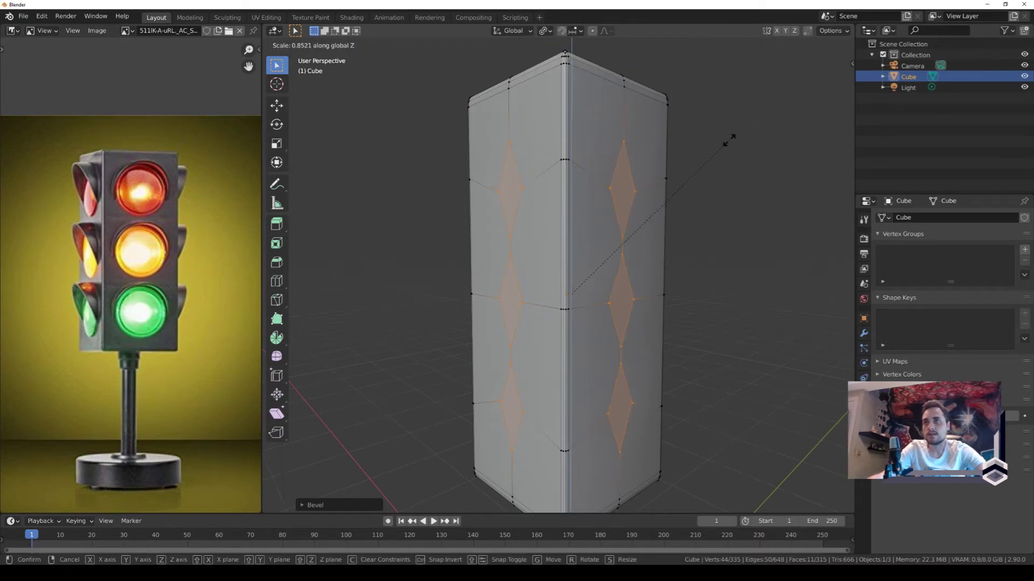
key("Escape")
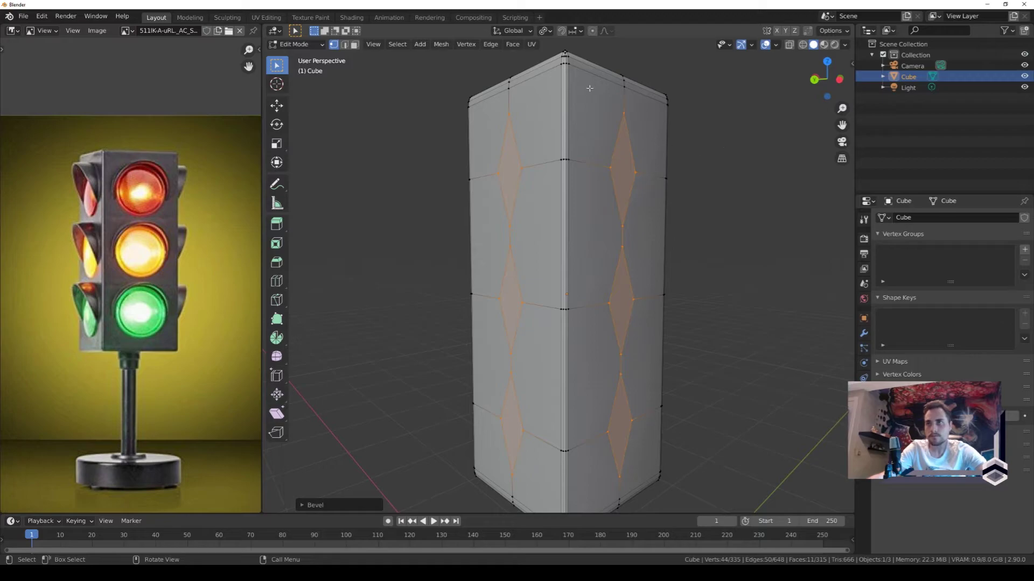
In face mode, select the diamond faces on the left and right columns.
key("3")
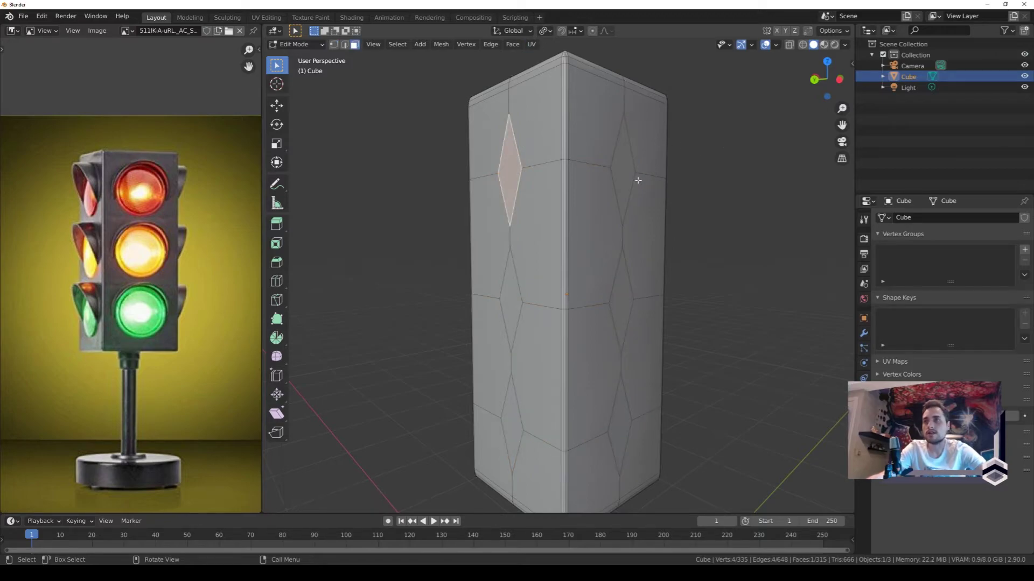
left_click(628, 185)
left_click(621, 178)
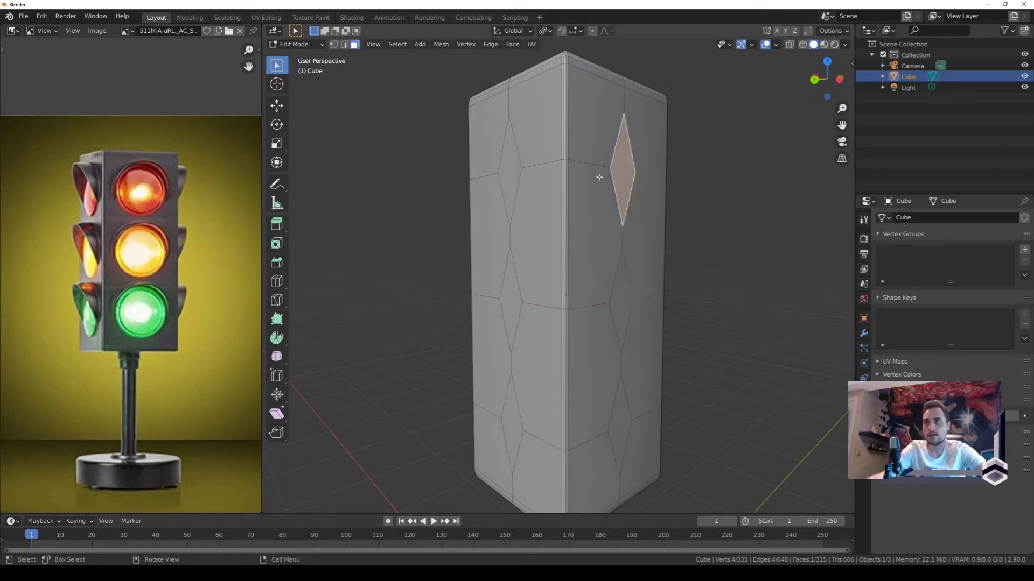
left_click(510, 171, "shift")
left_click(508, 275, "shift")
left_click(511, 423, "shift")
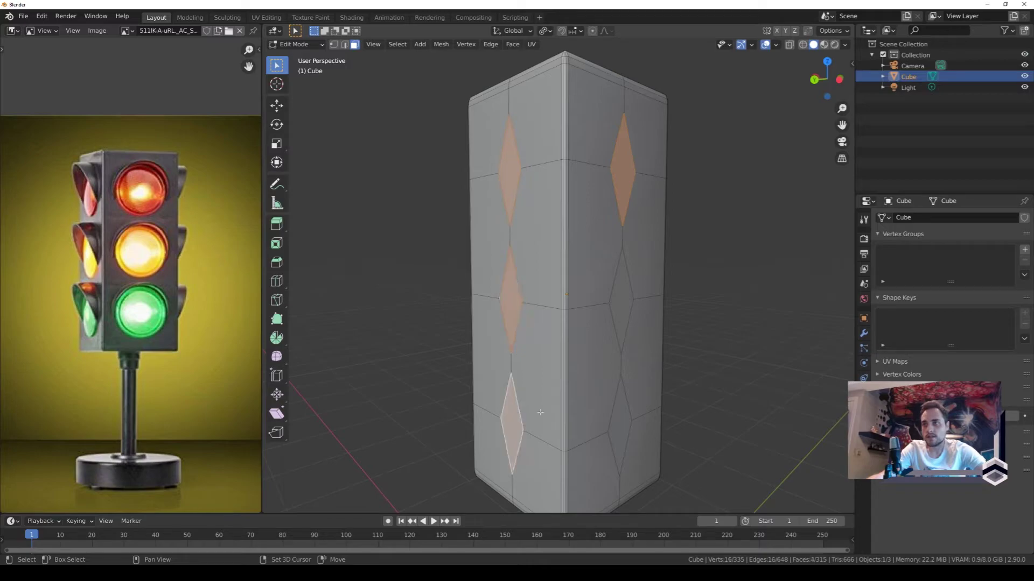
left_click(620, 425, "shift")
left_click(621, 300, "shift")
Squash the selected diamond faces shorter along Z.
key("s")
key("z")
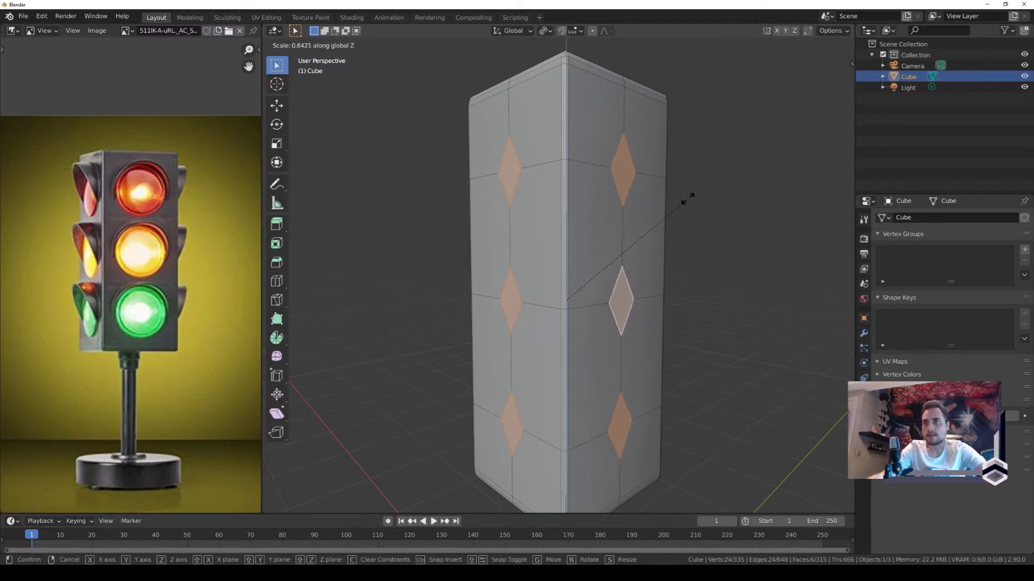
left_click(649, 236)
middle_click_drag(648, 237, 640, 269)
Scale the diamond faces on every side up evenly.
key("s")
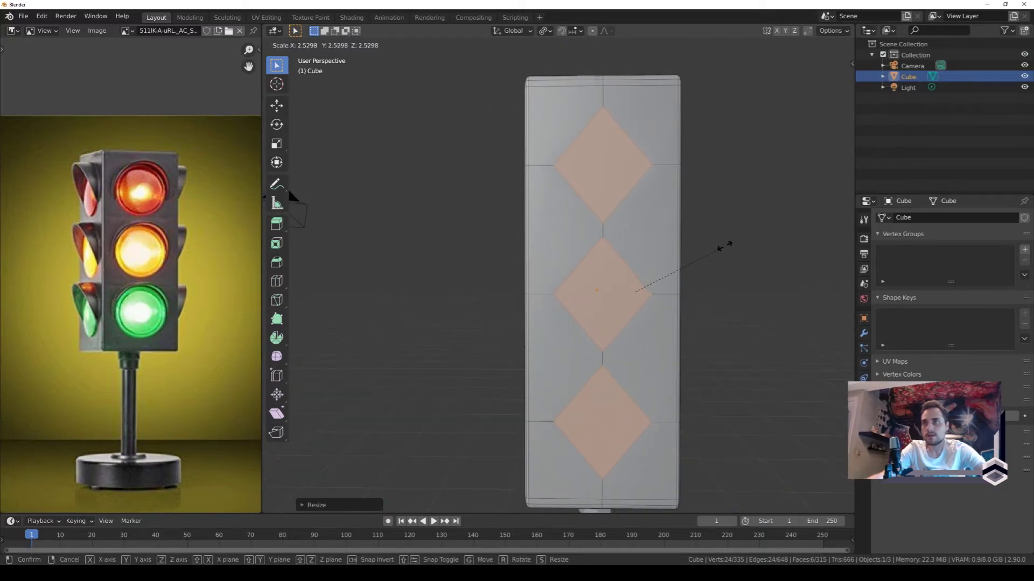
key("Escape")
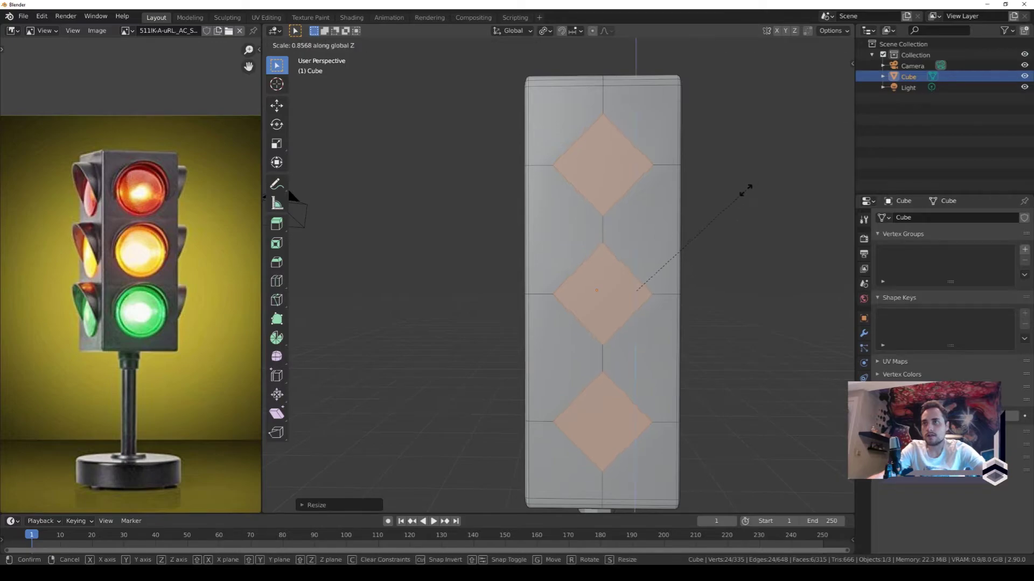
key("s")
left_click(770, 175)
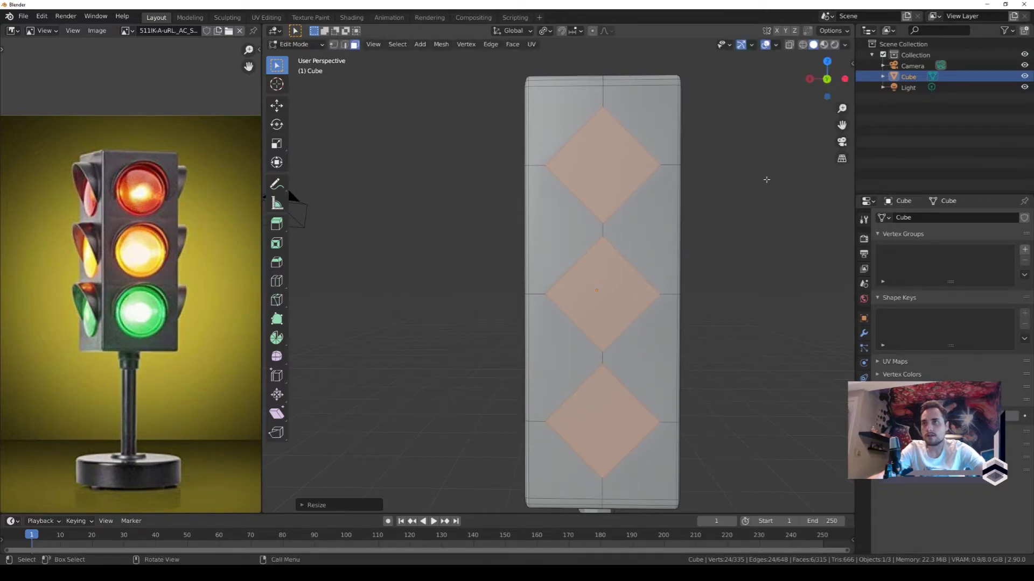
mouse_move(769, 175)
middle_mouse_down()
mouse_move(720, 243)
mouse_move(508, 295)
mouse_move(655, 295)
mouse_move(669, 273)
middle_mouse_up()
key("alt+a")
key("ctrl+z")
key("ctrl+z")
key("ctrl+z")
key("ctrl+z")
key("ctrl+z")
key("s")
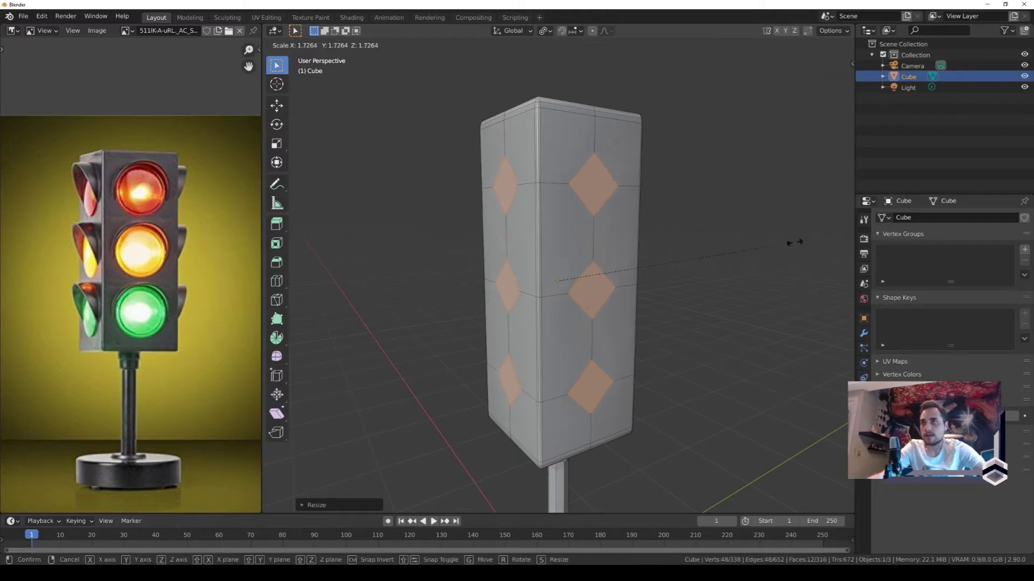
left_click(311, 254)
middle_click_drag(310, 254, 509, 220)
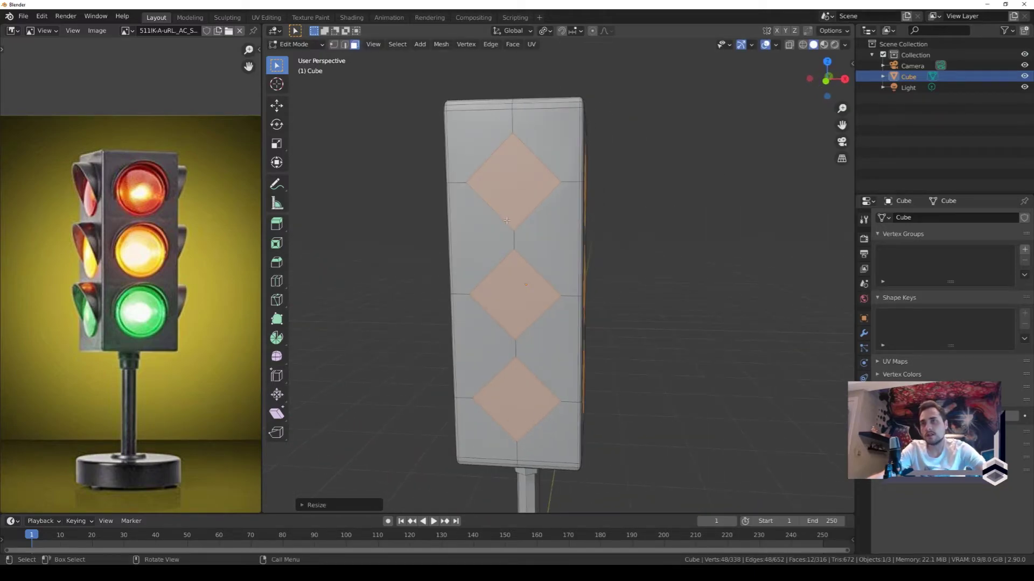
Try LoopTools Circle on the diamonds, then undo it.
right_click(504, 225)
mouse_move(482, 224)
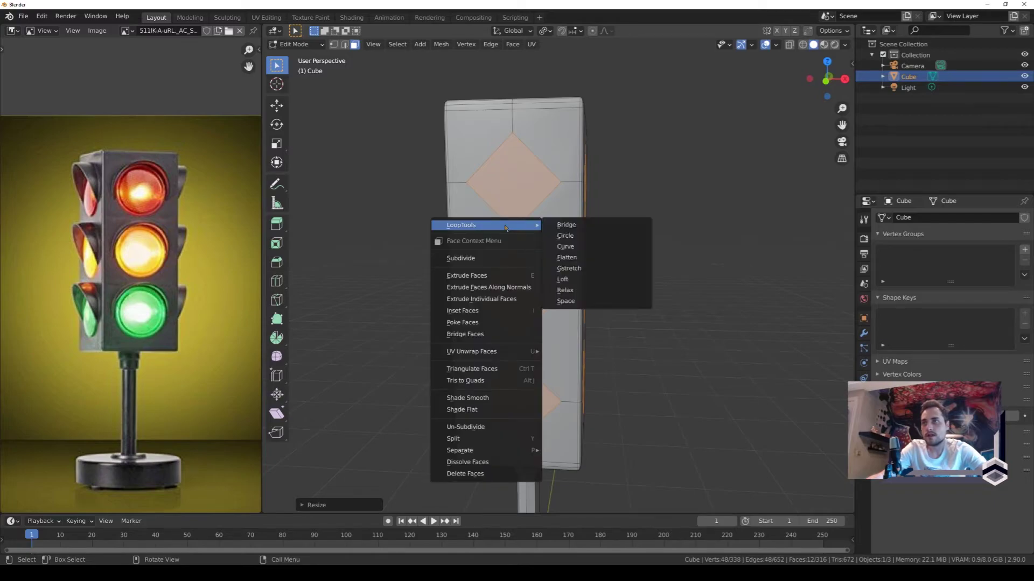
left_click(572, 240)
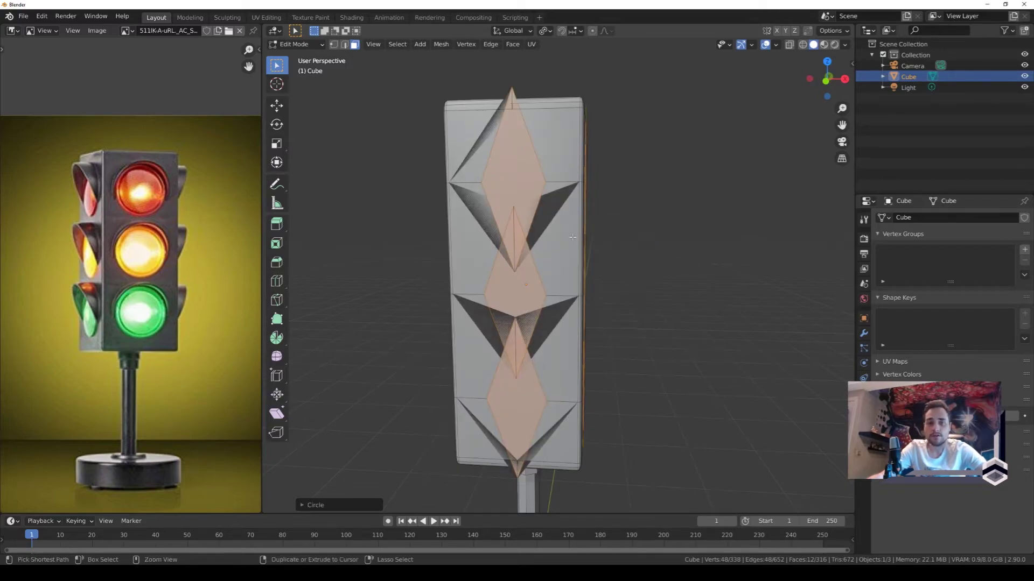
key("ctrl+z")
middle_click_drag(573, 237, 509, 206)
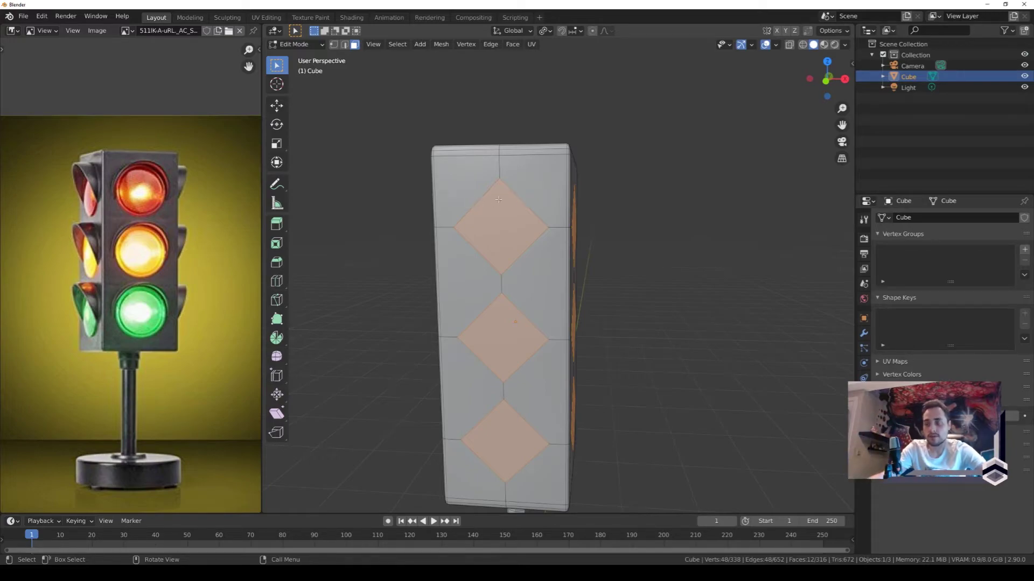
Add a loop cut and knife cuts across the diamond faces on the box sides.
key("ctrl+r")
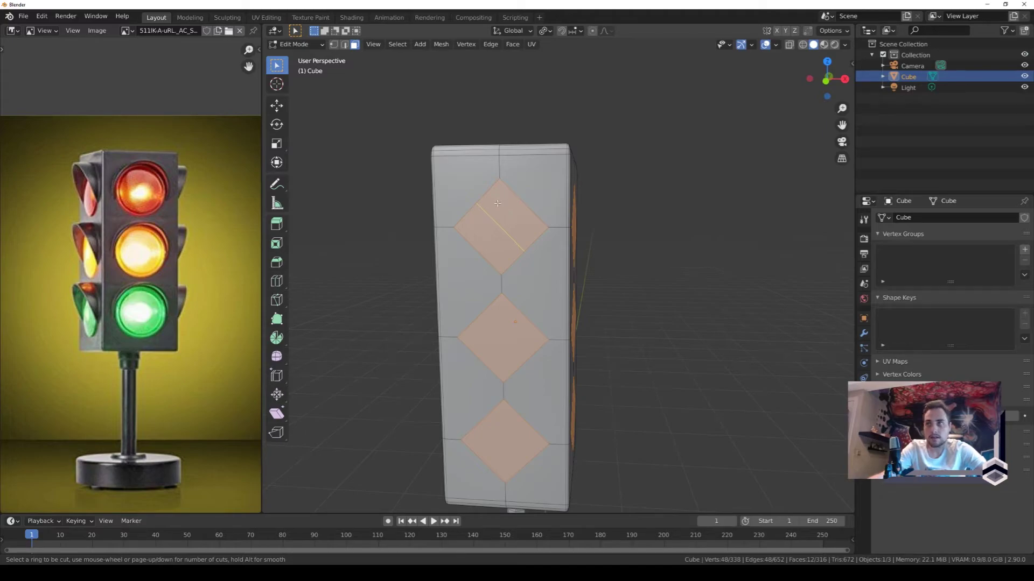
left_click(497, 202)
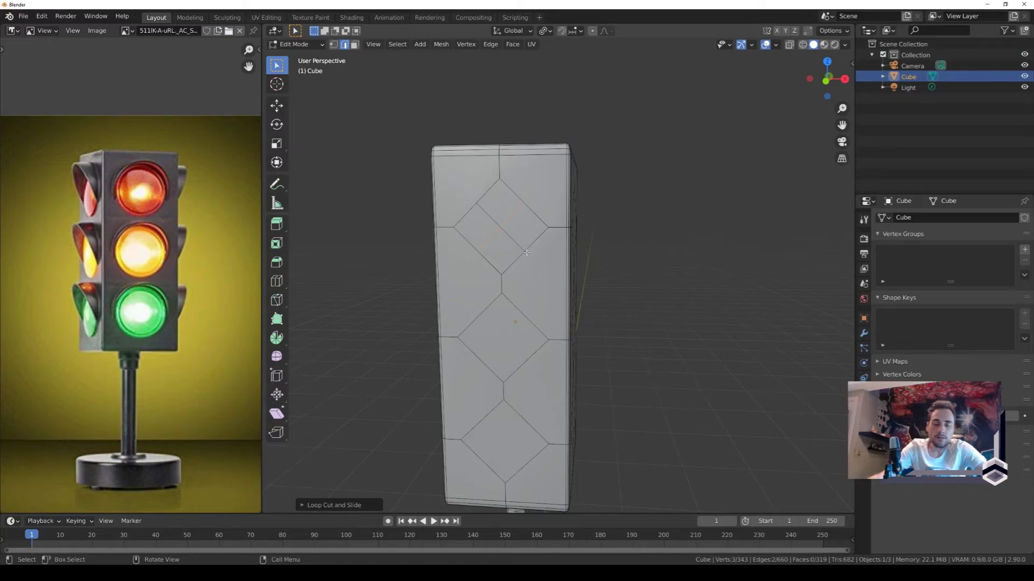
key("k")
left_click(504, 335)
key("Return")
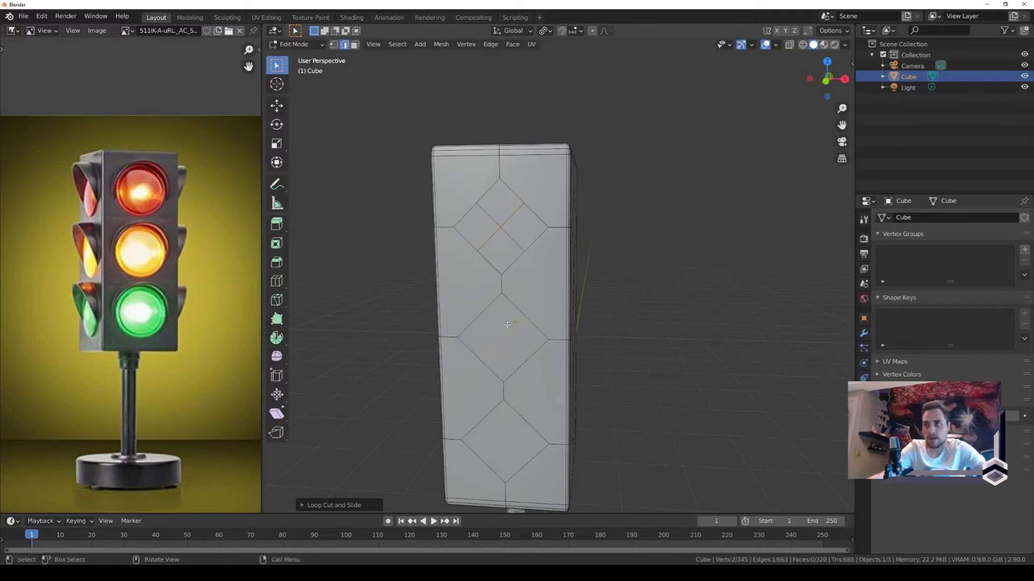
mouse_move(506, 324)
middle_mouse_down()
mouse_move(527, 257)
mouse_move(506, 301)
mouse_move(538, 269)
middle_mouse_up()
key("k")
left_click(506, 301)
key("Return")
scroll(633, 259, "up", 3)
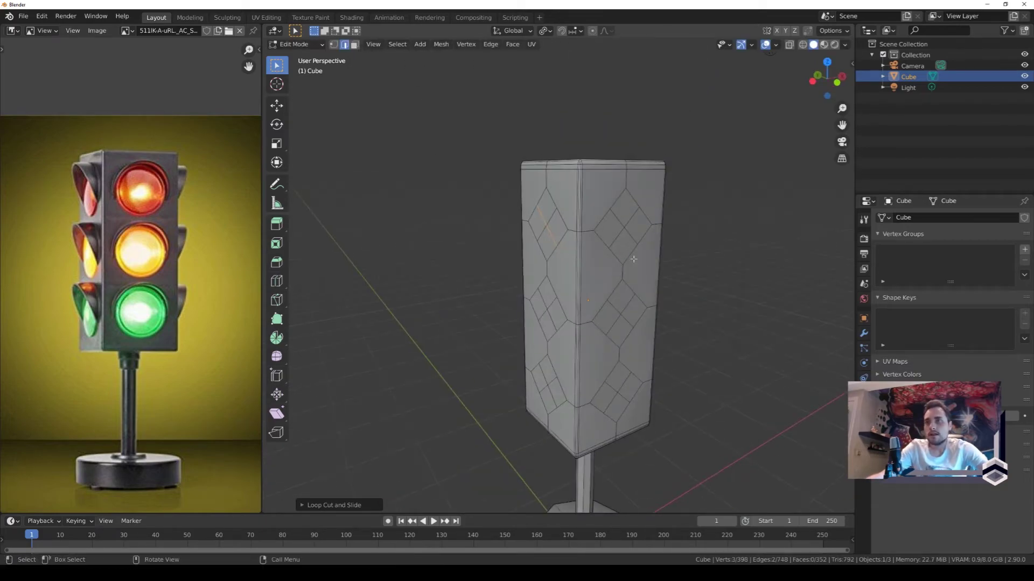
middle_click_drag(633, 258, 500, 231)
Pick diamond vertices on each side and grow the selection over each diamond patch.
key("1")
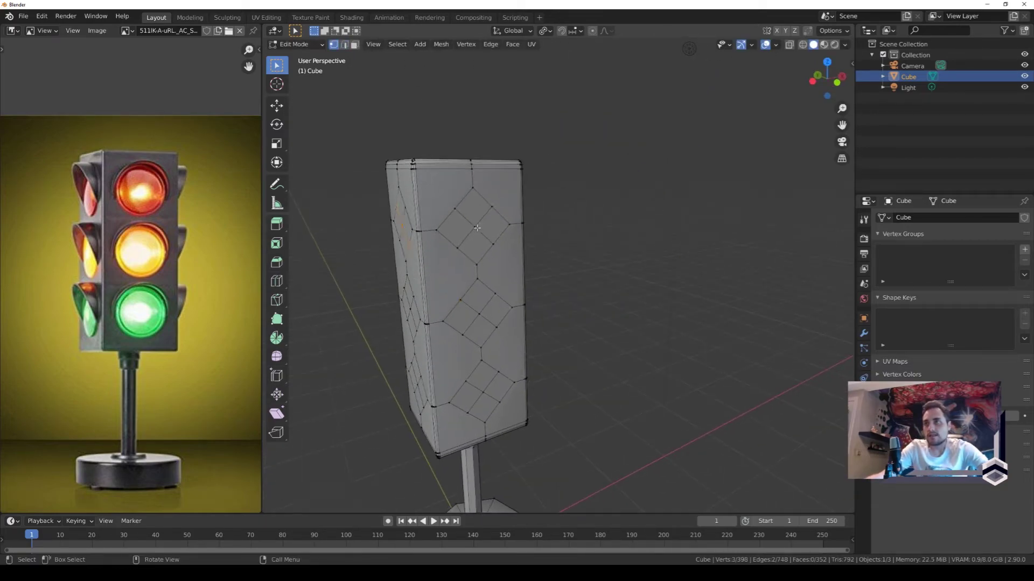
left_click(479, 314, "shift")
middle_click_drag(480, 315, 477, 353)
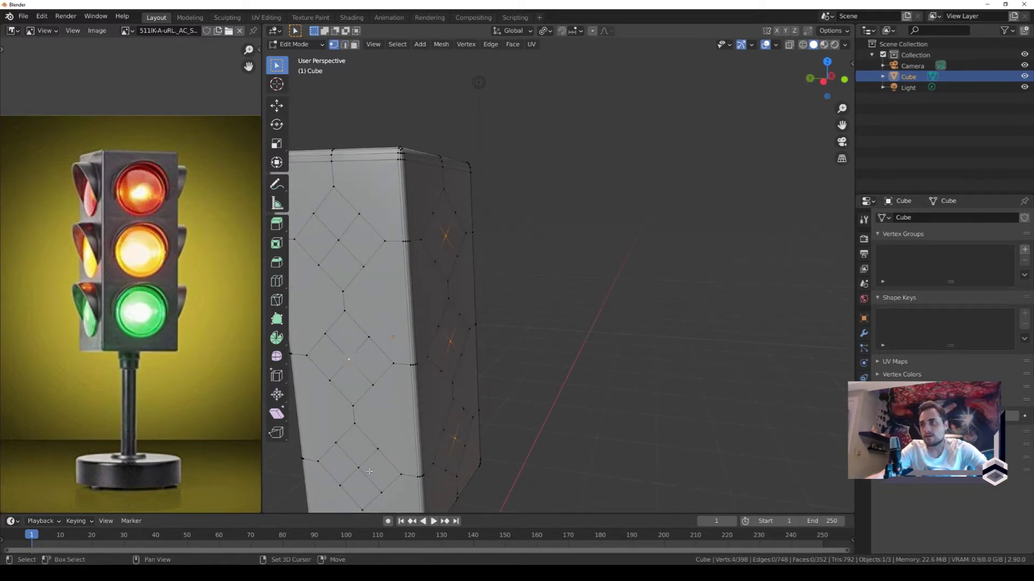
middle_click_drag(510, 261, 558, 229)
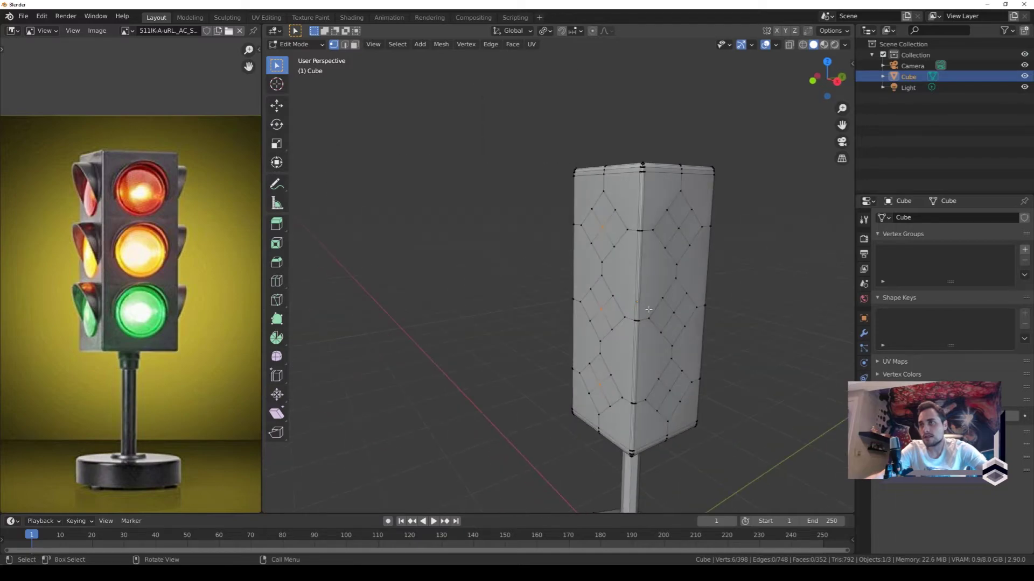
left_click(557, 230, "shift")
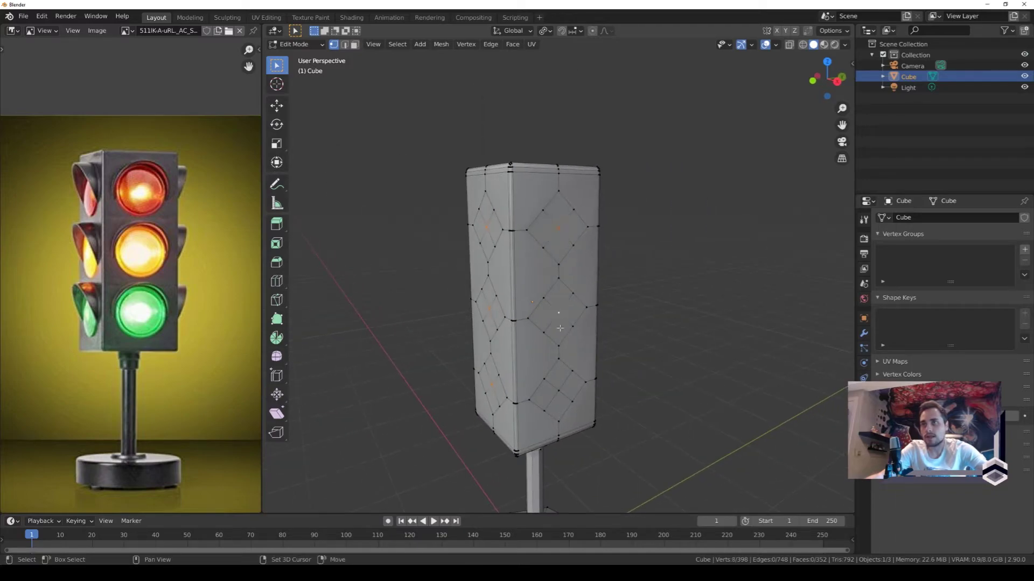
middle_click_drag(558, 394, 659, 387)
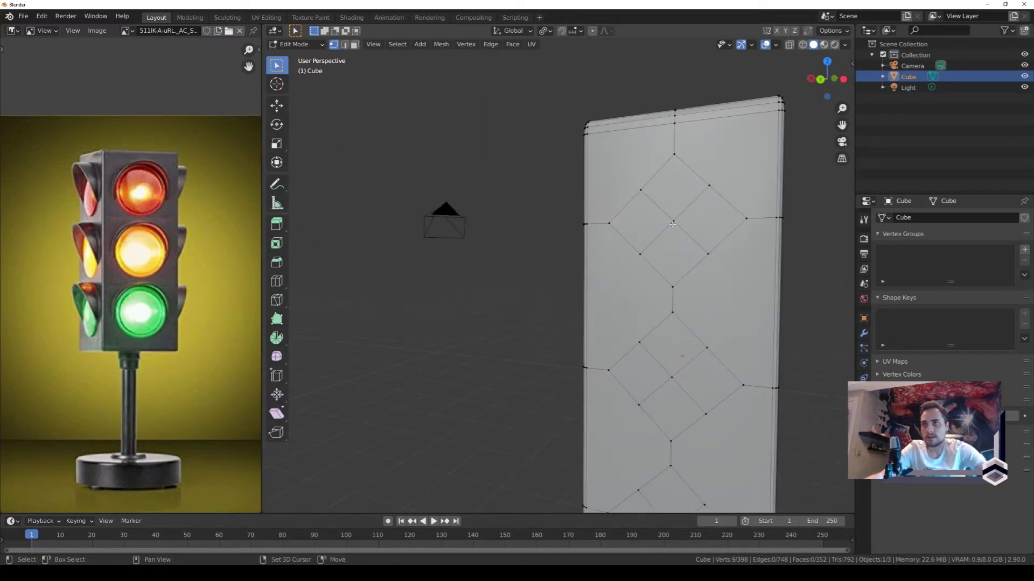
left_click(658, 387, "shift")
middle_click_drag(672, 379, 688, 352)
key("ctrl+KP_Add")
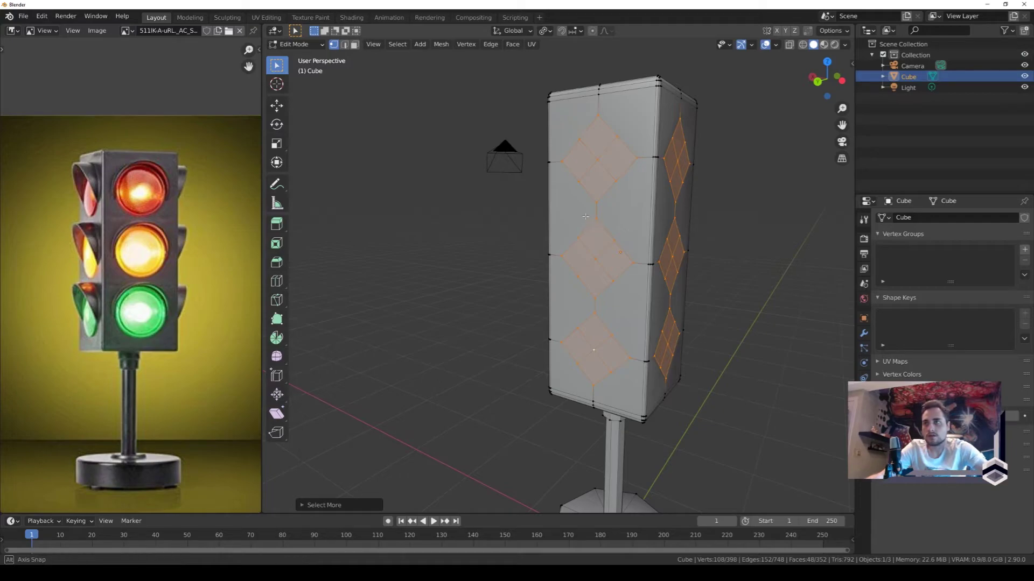
Apply LoopTools Circle to the diamond edge loops and squash them along Z.
mouse_move(688, 352)
middle_mouse_down()
mouse_move(608, 214)
mouse_move(720, 244)
middle_mouse_up()
key("2")
right_click(720, 244)
mouse_move(680, 205)
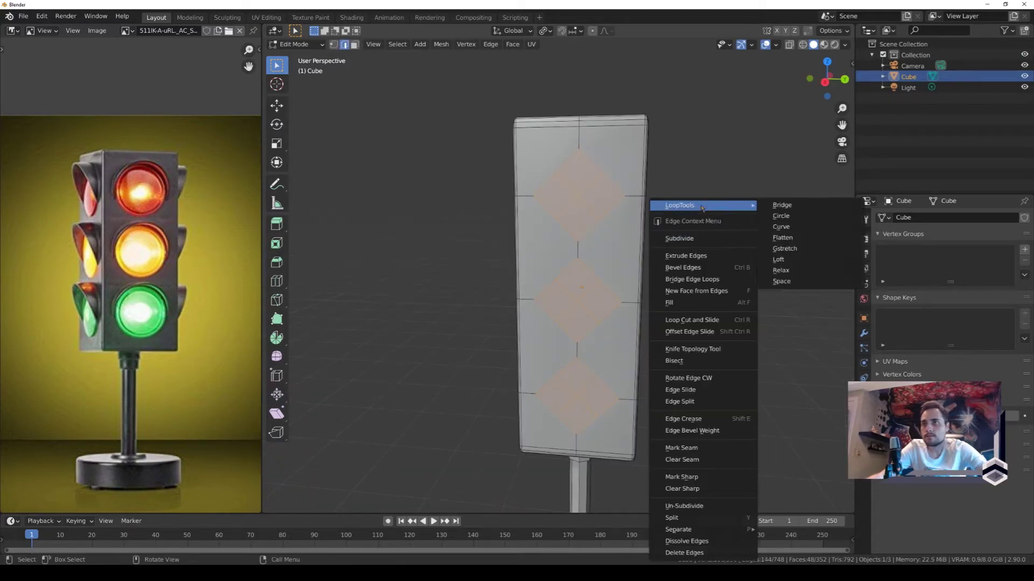
left_click(780, 216)
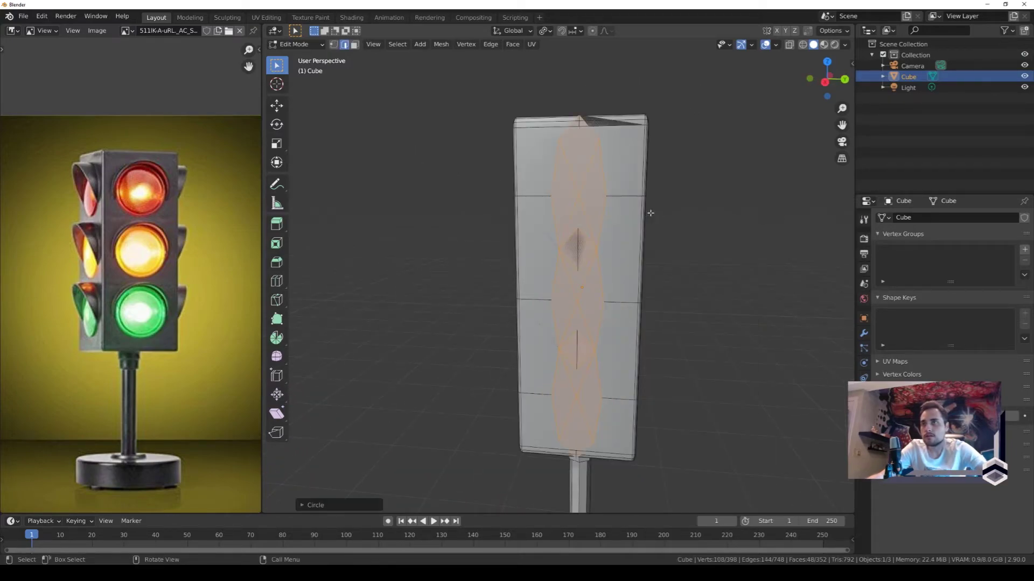
key("s")
key("z")
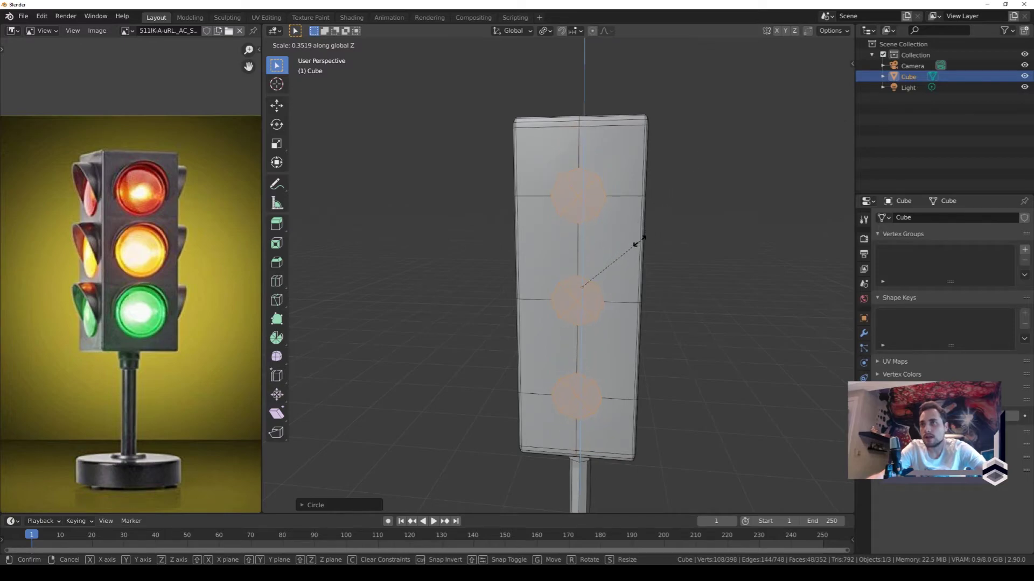
left_click(641, 241)
Enlarge the circular openings evenly, then stretch them taller along Z.
key("s")
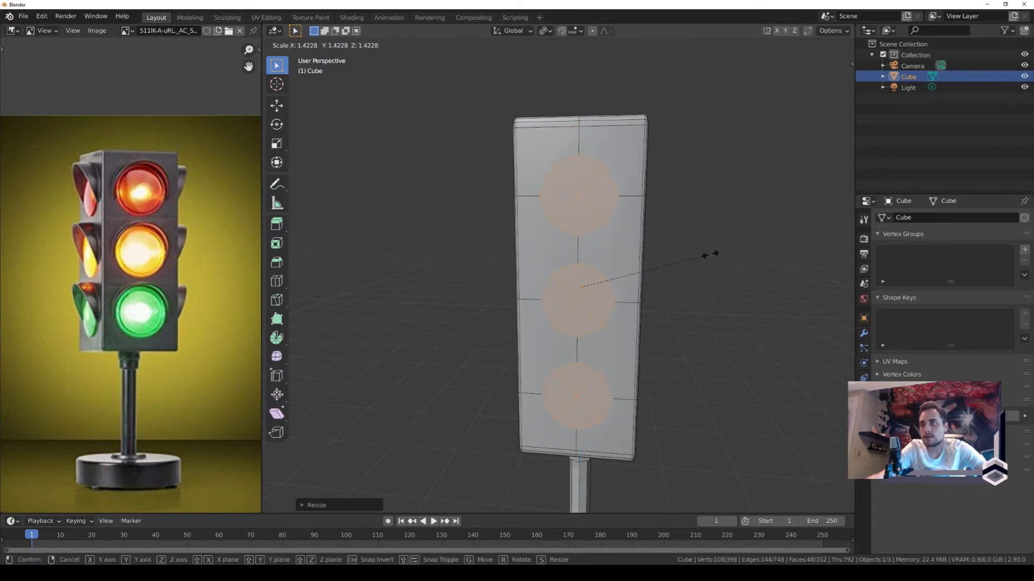
left_click(738, 253)
middle_click_drag(737, 253, 614, 253)
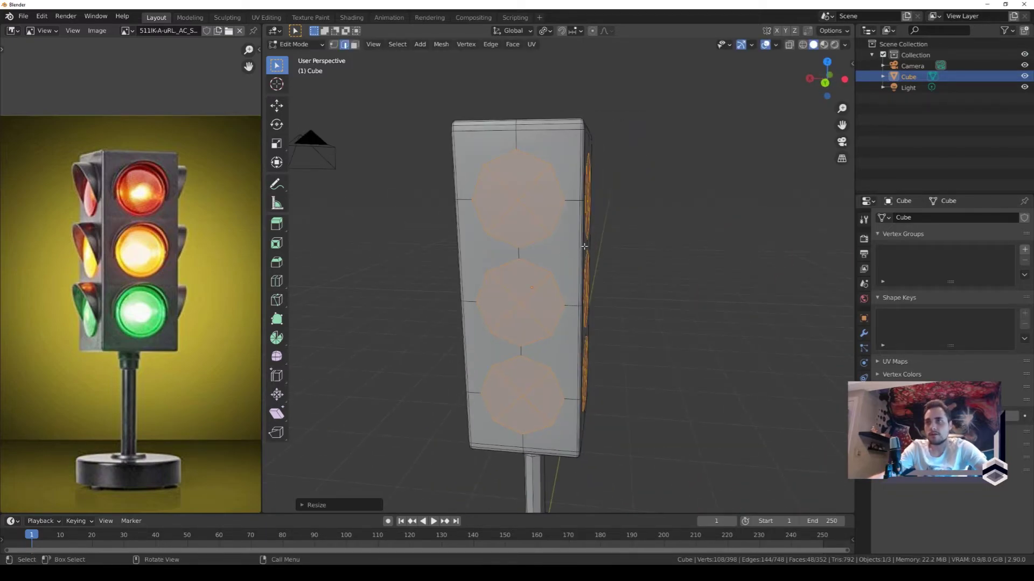
key("s")
key("z")
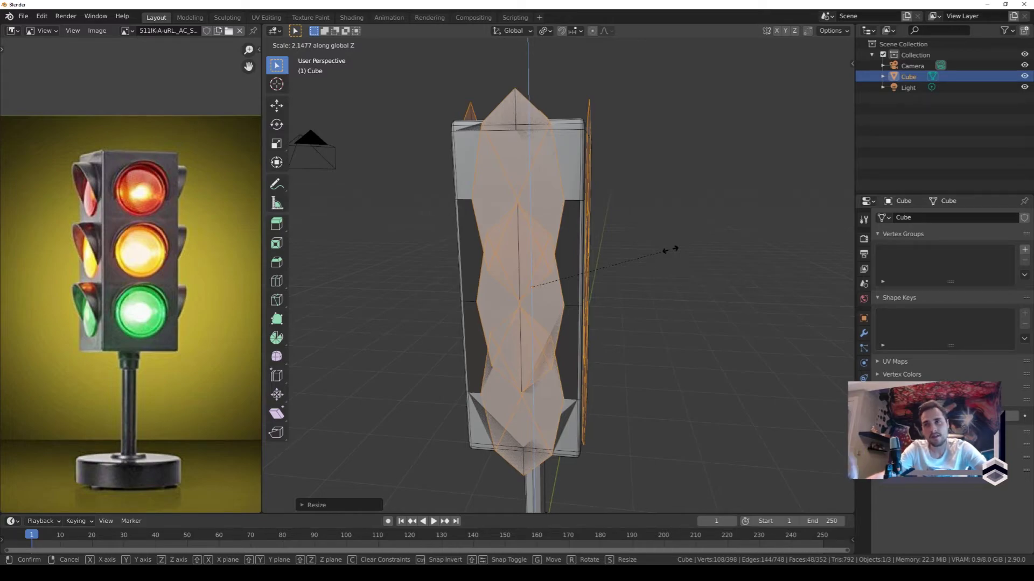
left_click(584, 291)
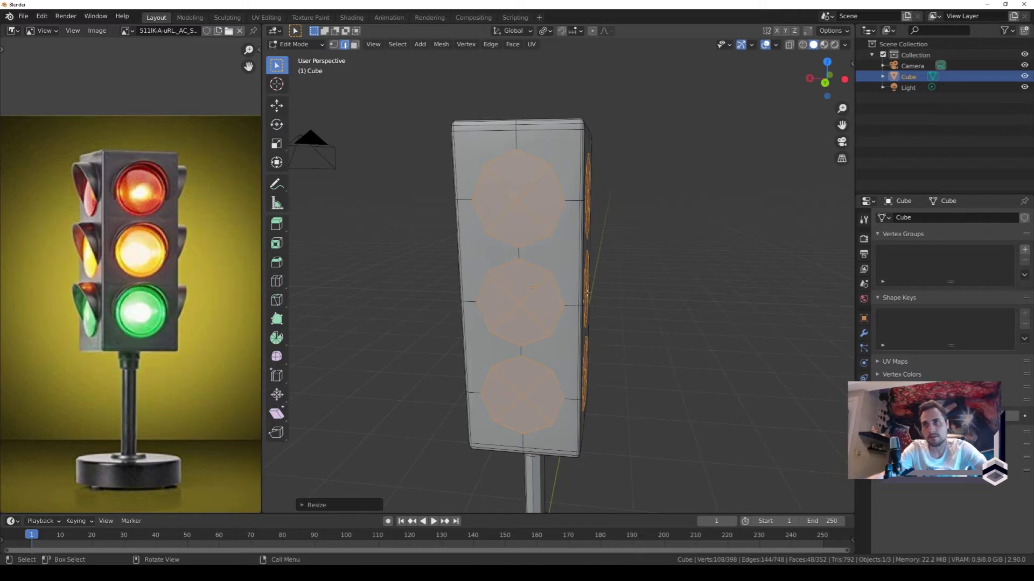
mouse_move(584, 290)
middle_mouse_down()
mouse_move(564, 300)
mouse_move(738, 216)
middle_mouse_up()
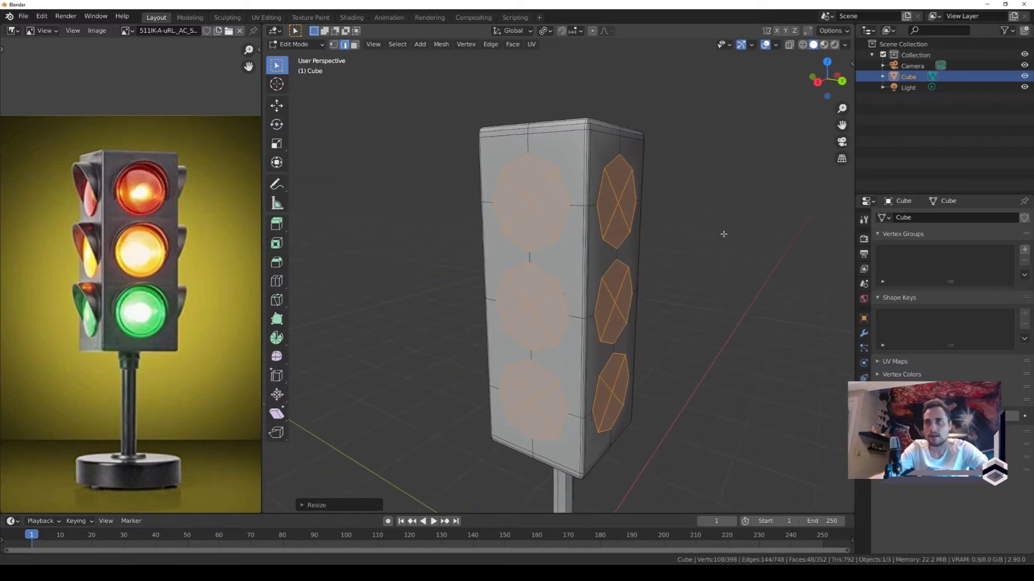
With Local orientation, extrude the octagon openings inward and shrink the recessed faces.
scroll(795, 184, "up", 2)
left_click(519, 32)
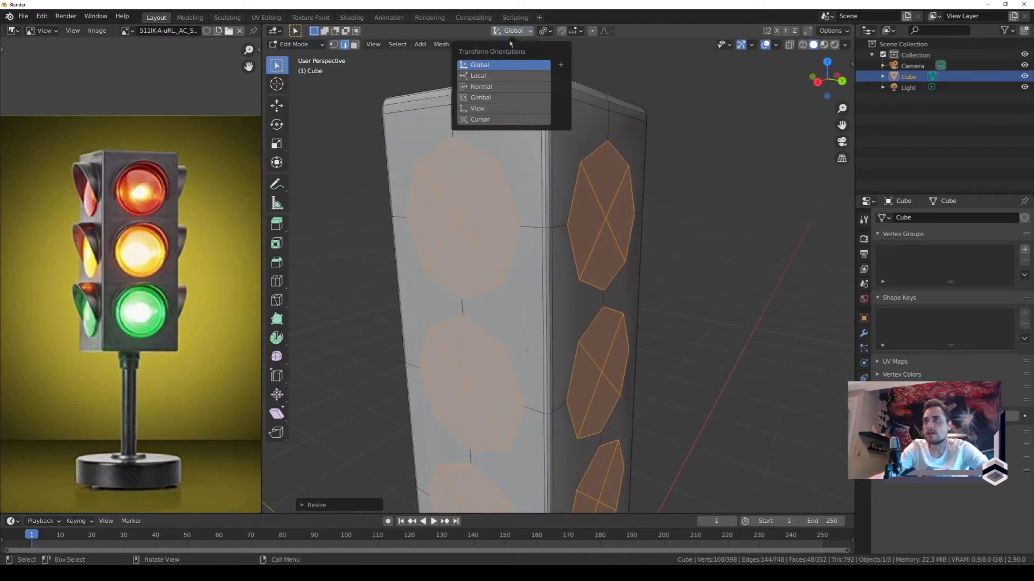
left_click(501, 76)
key("e")
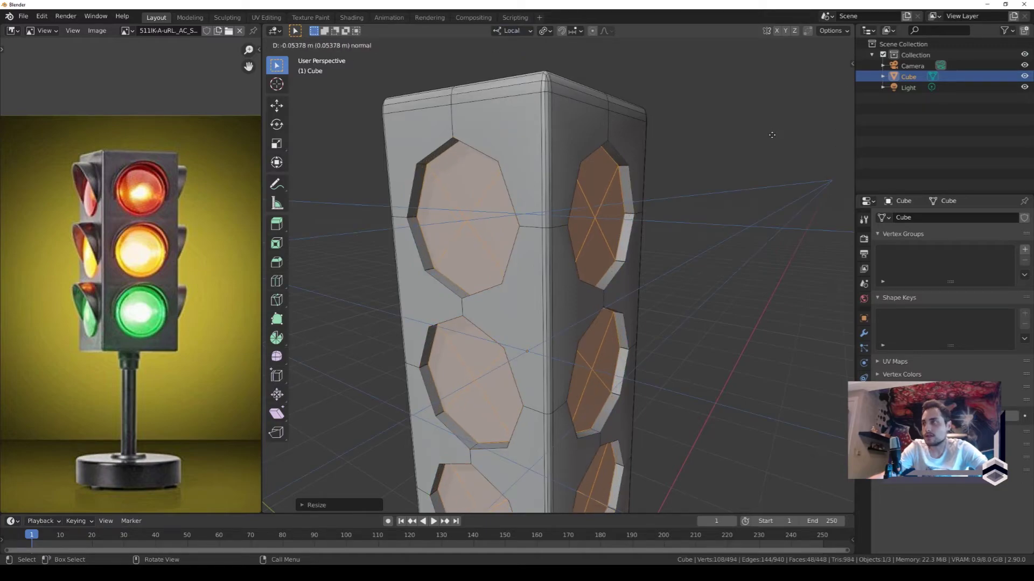
left_click(772, 135)
key("s")
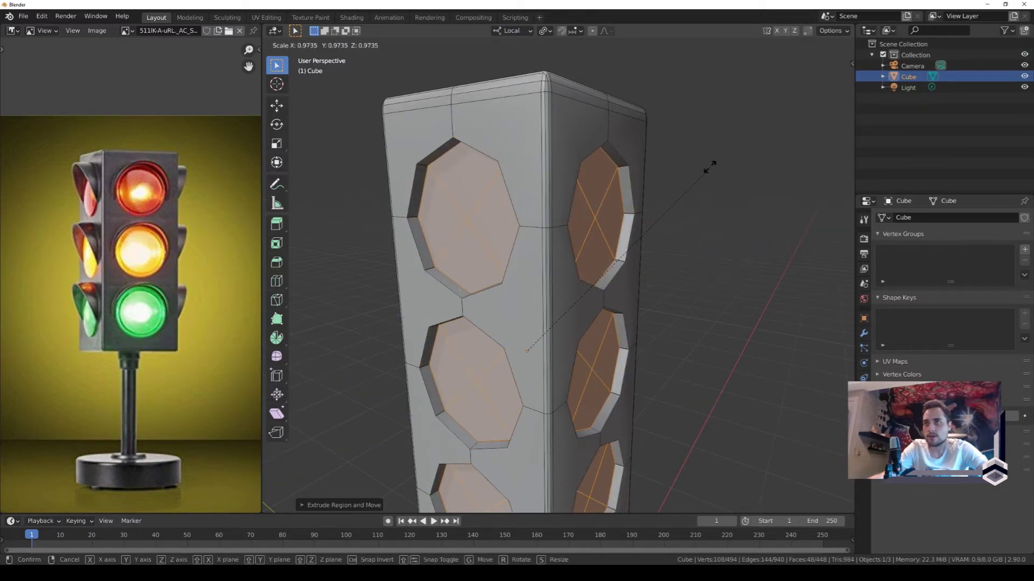
left_click(663, 215)
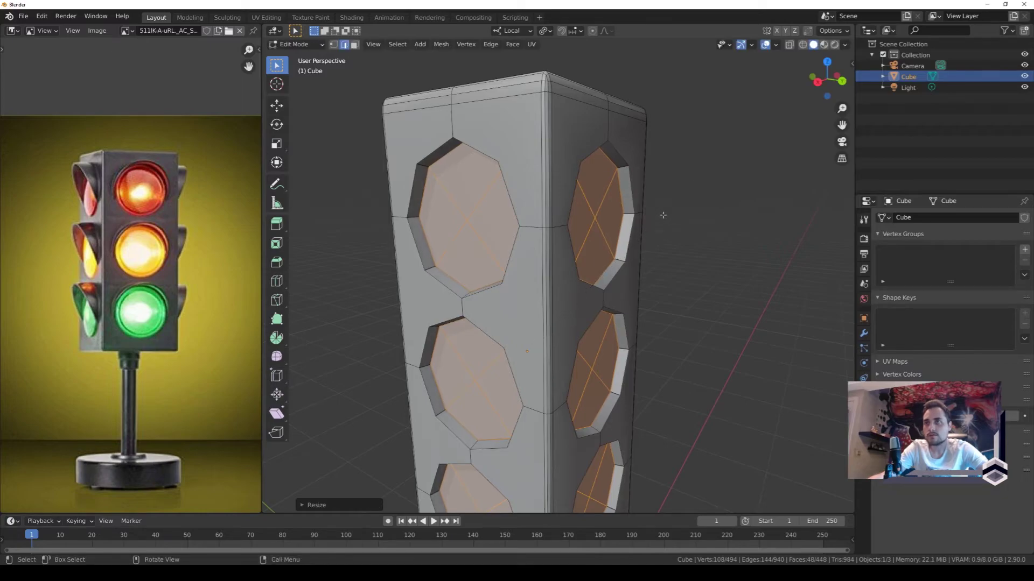
scroll(663, 215, "down", 1)
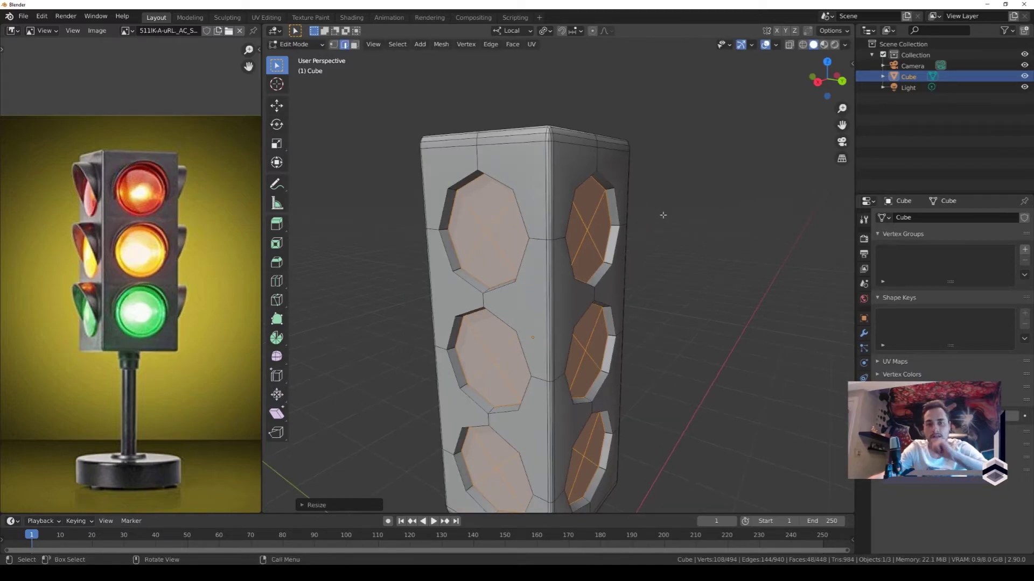
key("x")
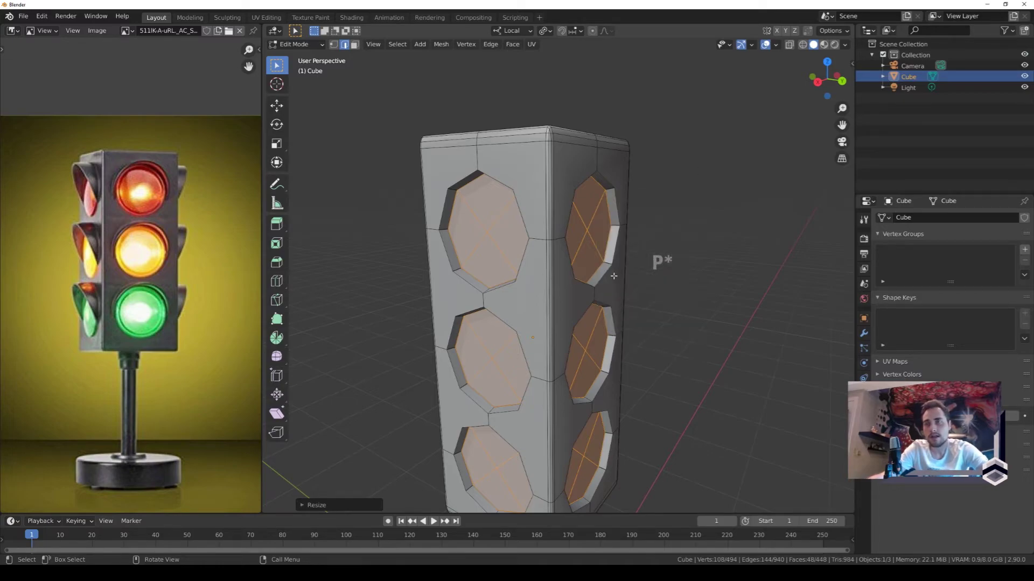
Separate the selected octagonal lamp faces from the cube body into a new object.
key("p")
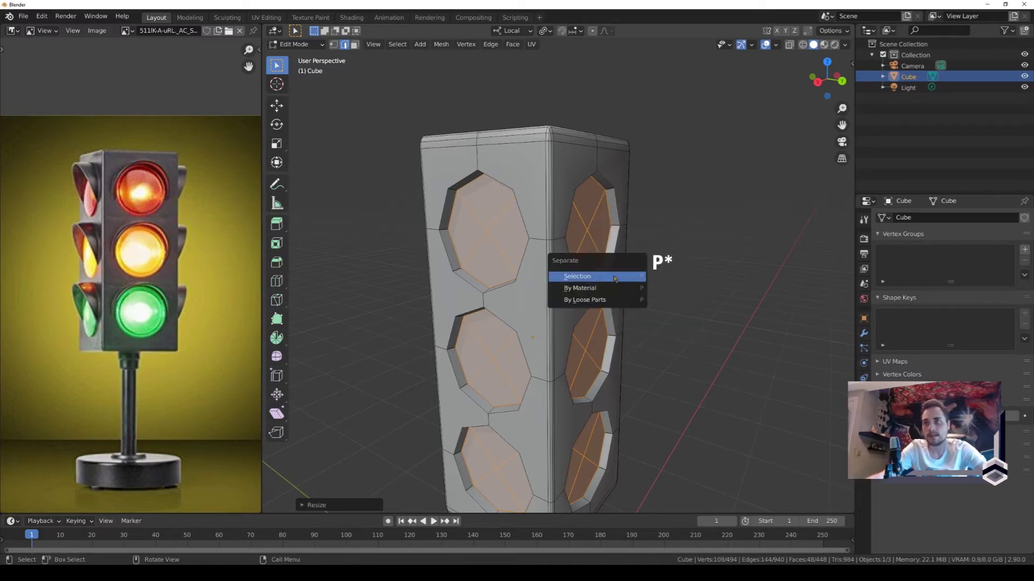
left_click(584, 302)
key("p")
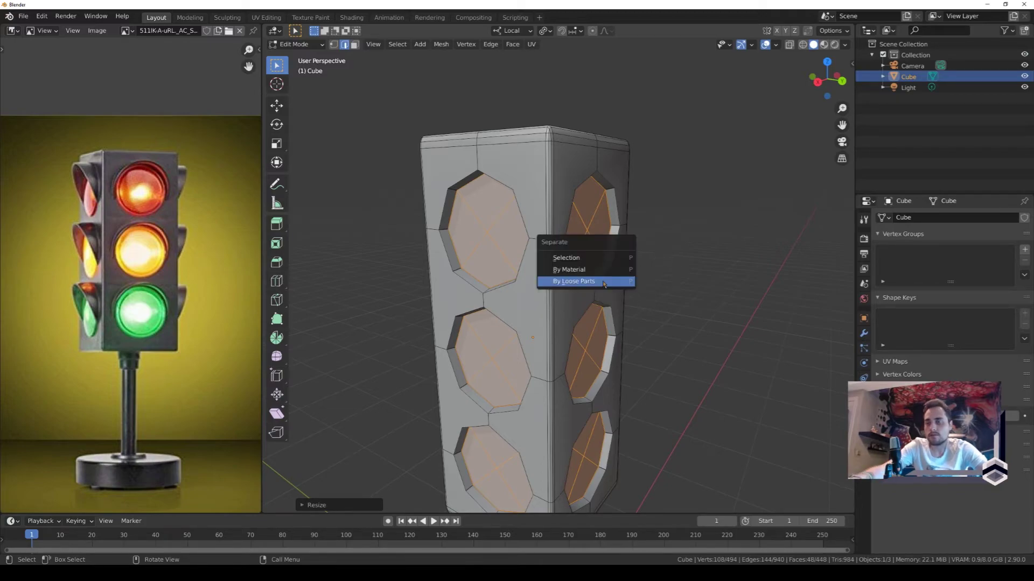
left_click(608, 257)
Split the lamp-faces object by loose parts so each octagon is its own object.
key("Tab")
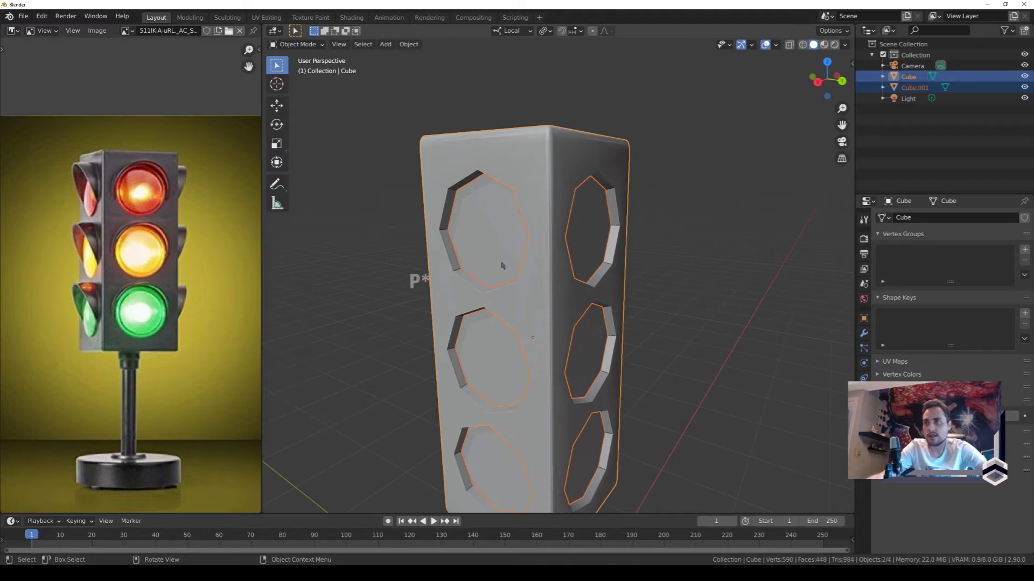
left_click(500, 260)
key("Tab")
key("a")
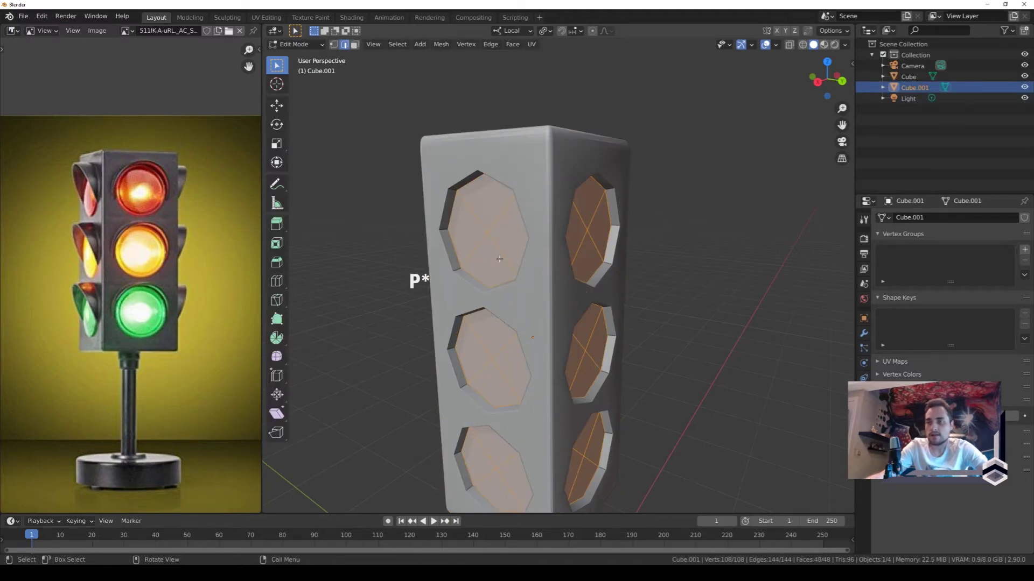
key("p")
left_click(489, 285)
key("Tab")
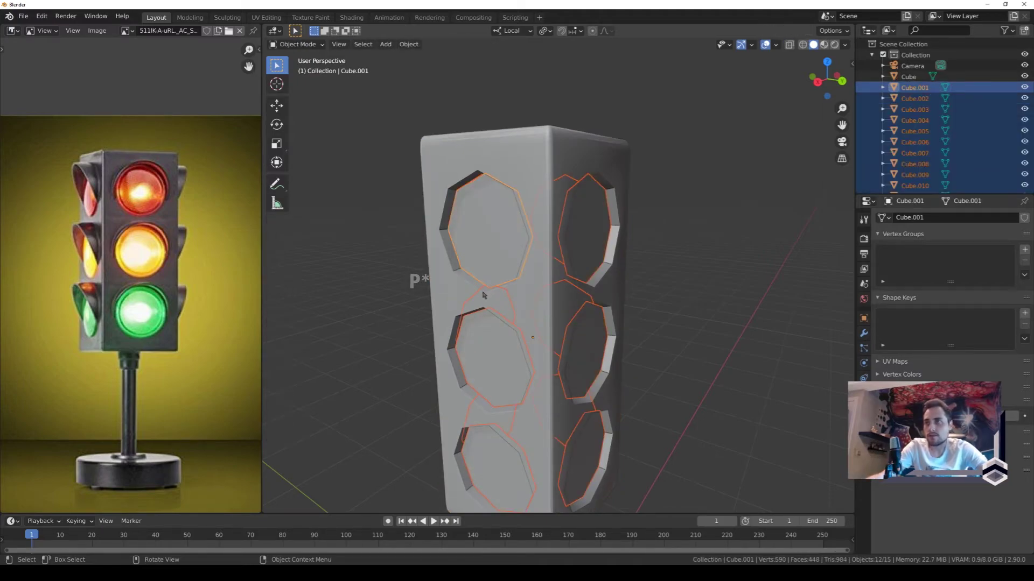
Inspect the separated octagon pieces, then reselect the main cube body.
middle_click_drag(487, 296, 571, 229)
left_click(573, 226)
left_click(575, 325)
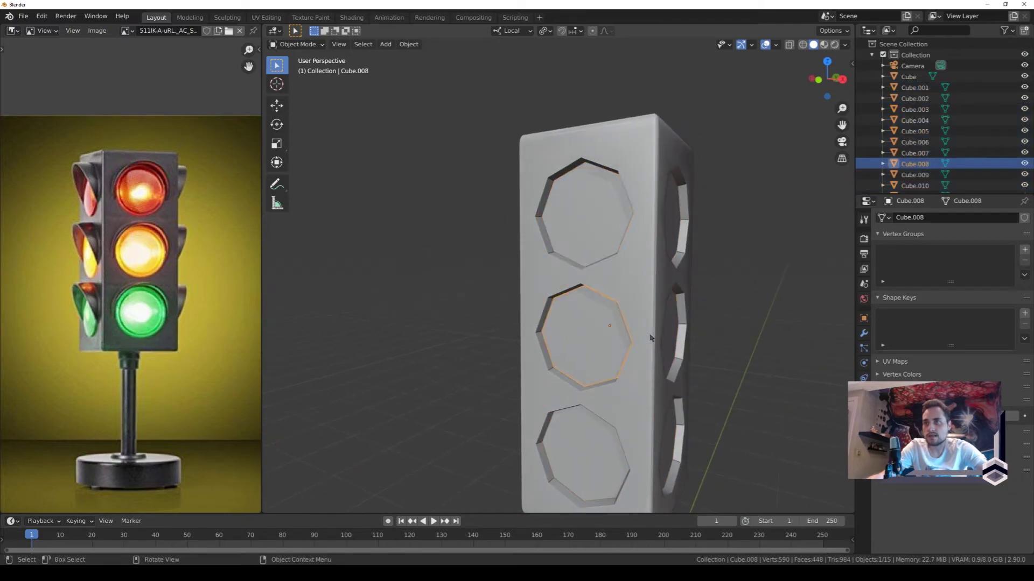
left_click(600, 231)
left_click(581, 350)
key("Tab")
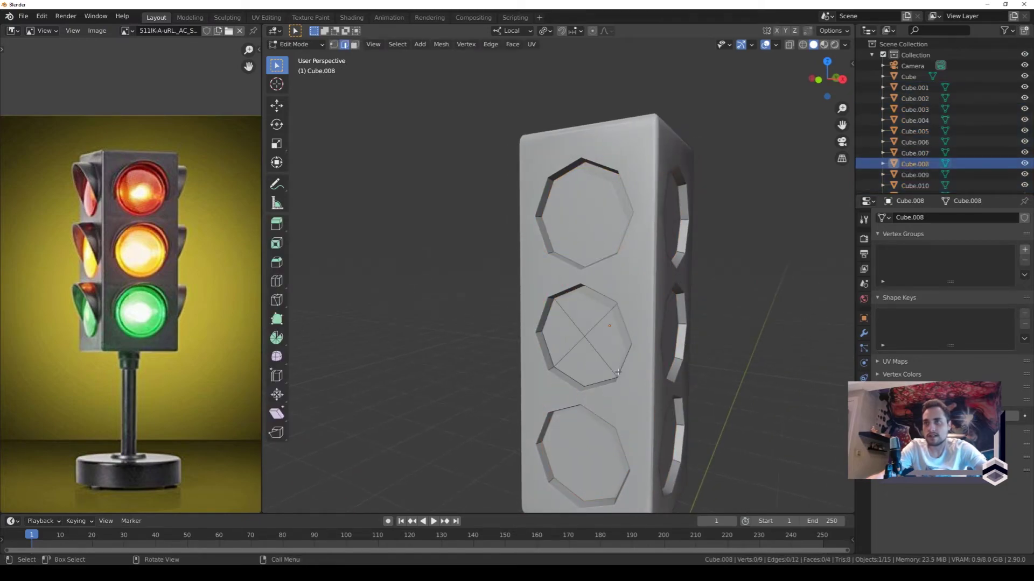
key("Tab")
middle_click_drag(577, 342, 532, 291)
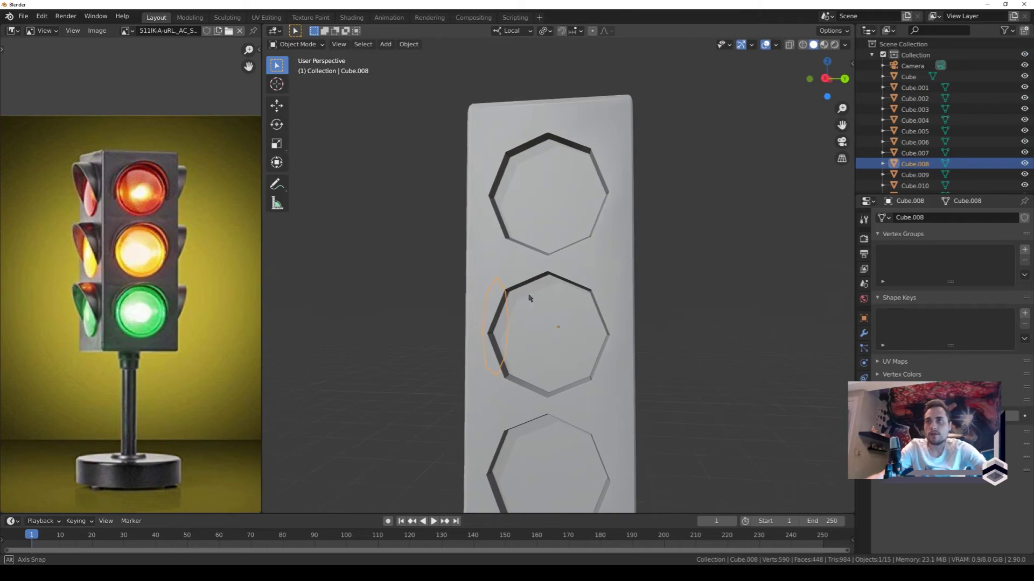
left_click(592, 192)
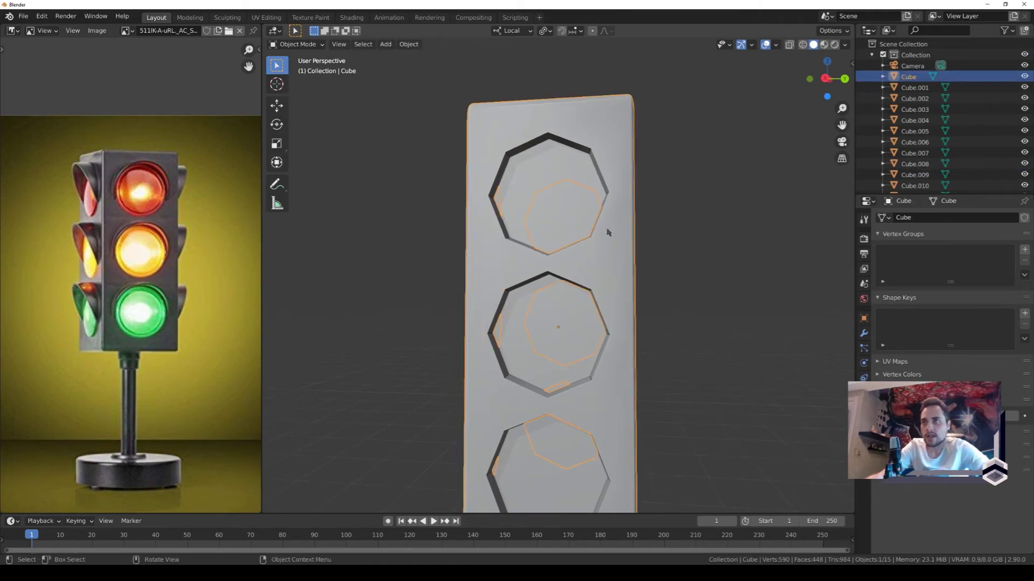
mouse_move(606, 230)
middle_mouse_down()
mouse_move(539, 258)
mouse_move(572, 240)
middle_mouse_up()
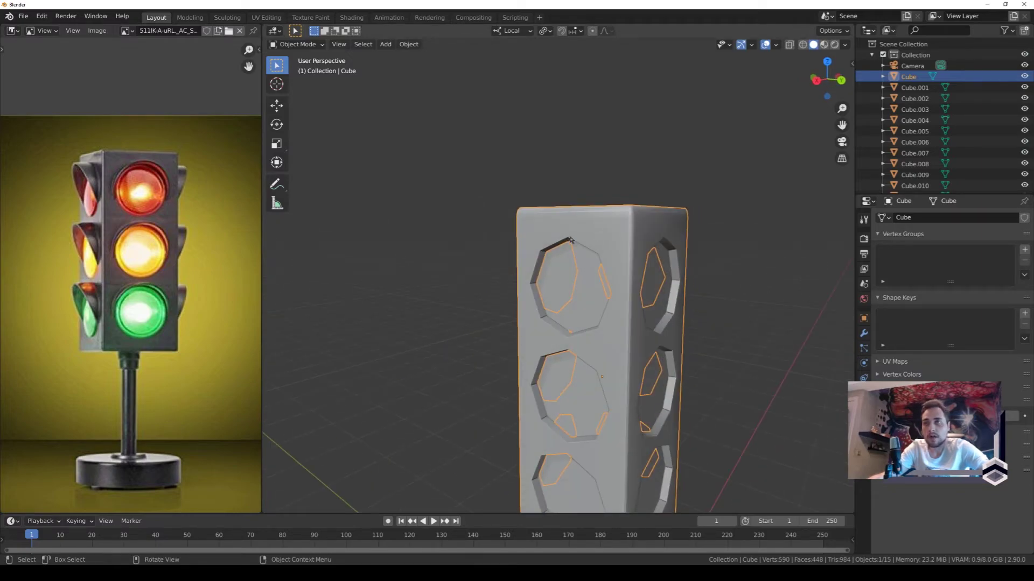
scroll(570, 239, "up", 2)
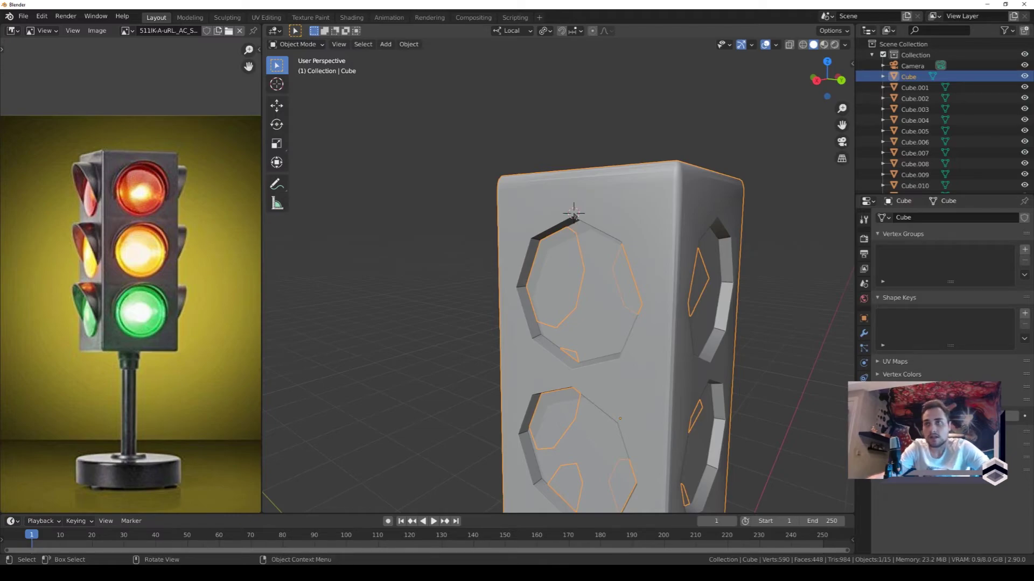
Add a plane at the 3D cursor and shrink it to a small square.
key("shift+a")
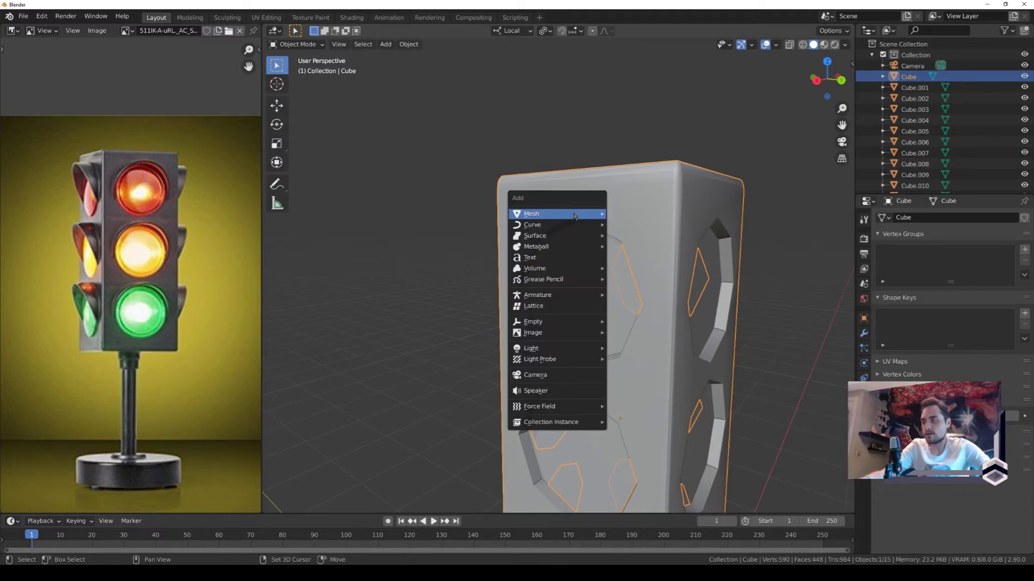
mouse_move(556, 214)
left_click(638, 215)
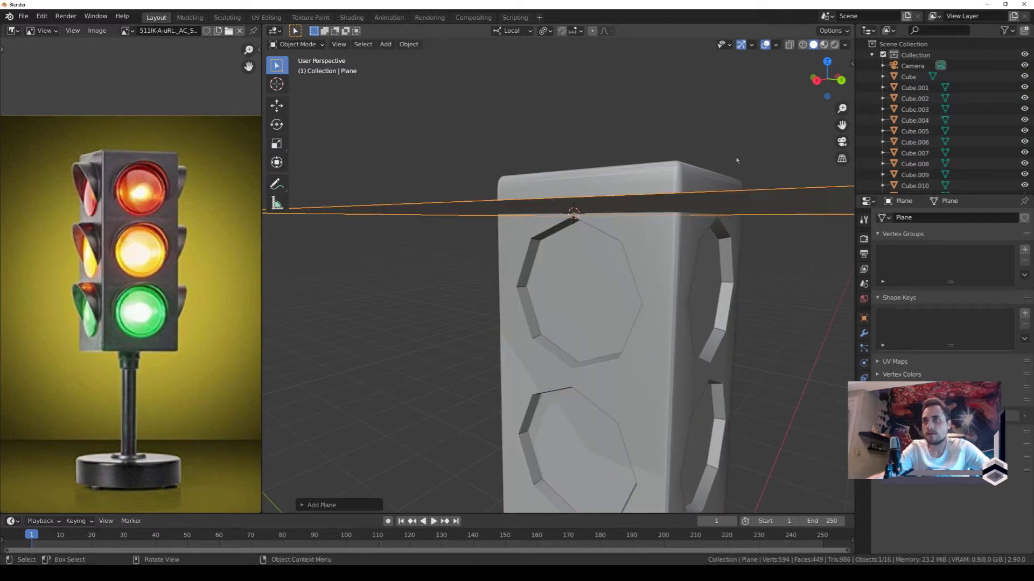
middle_click_drag(622, 195, 544, 253)
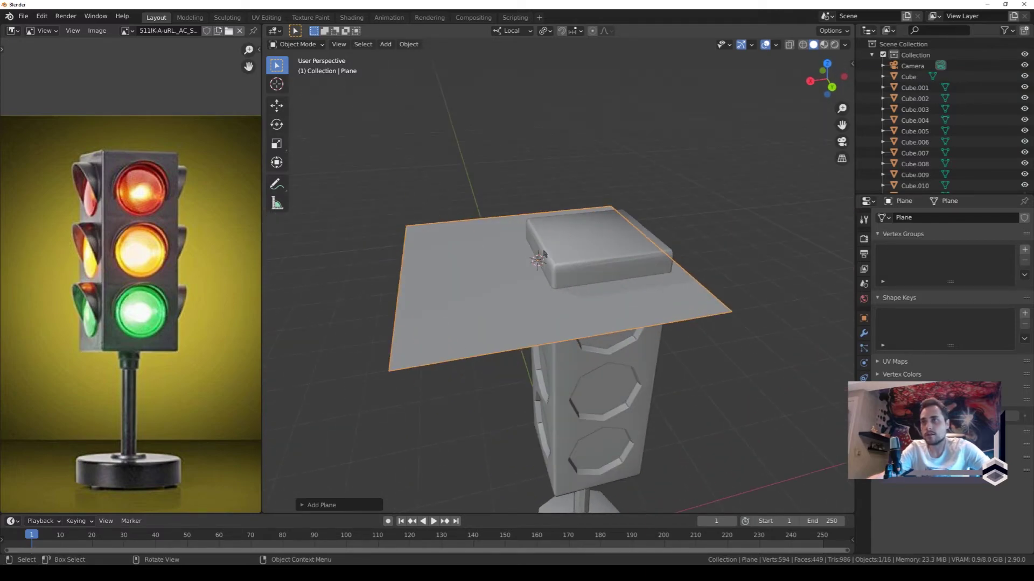
scroll(531, 275, "up", 3)
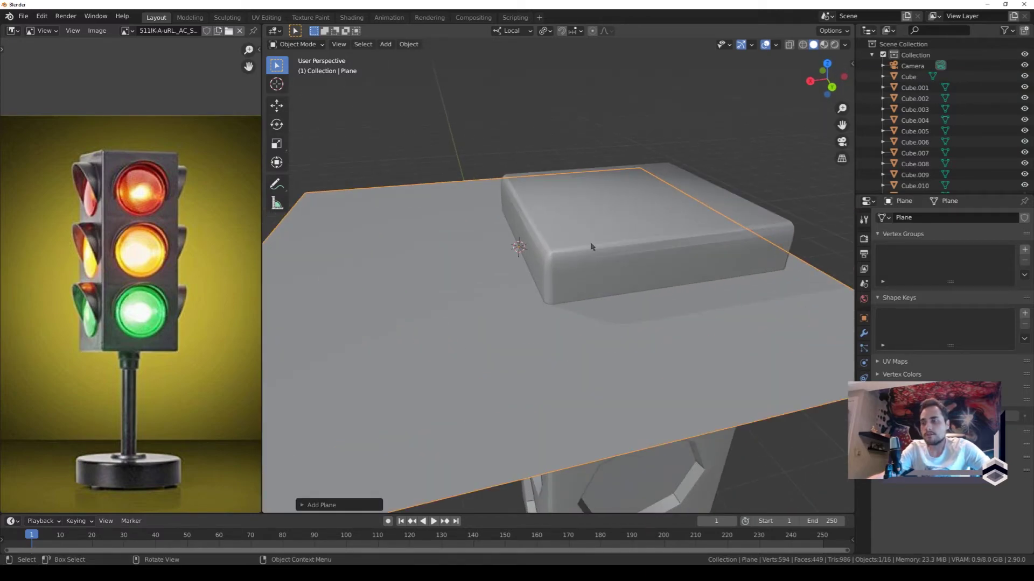
key("s")
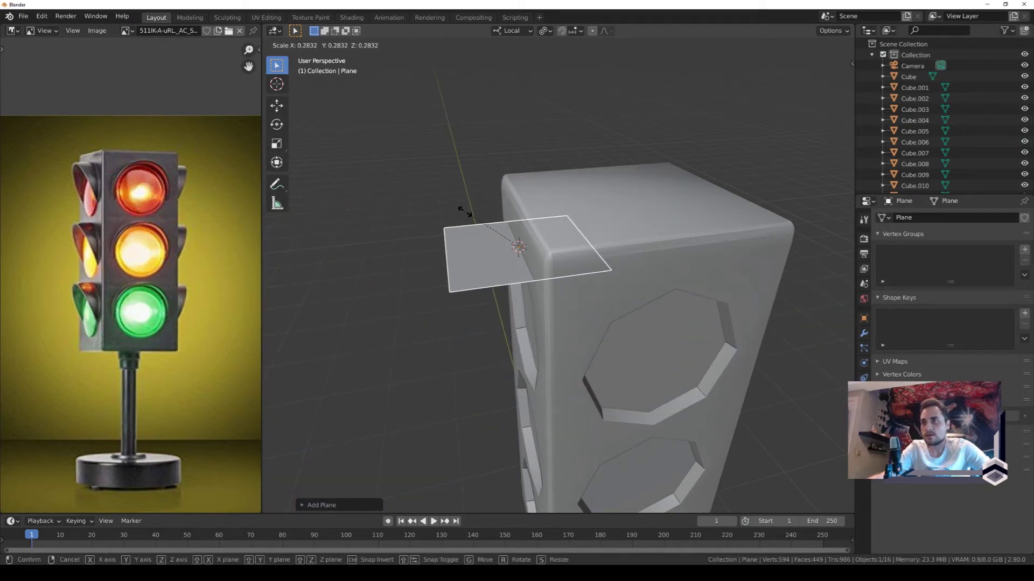
left_click(504, 234)
In Right view with wireframe shading, rescale the plane to the lamp's width.
left_click(764, 110)
left_click(809, 82)
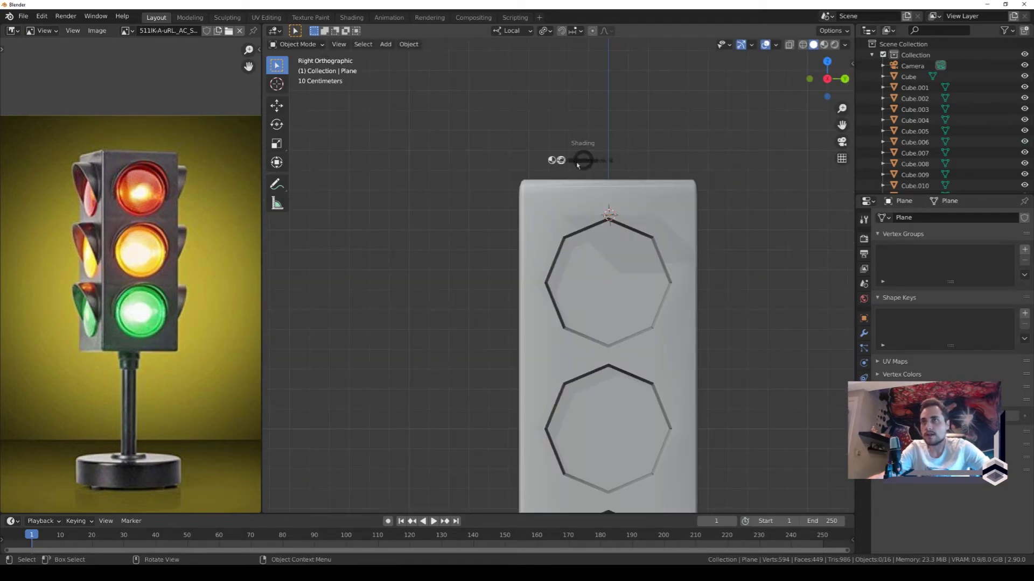
key("shift+z")
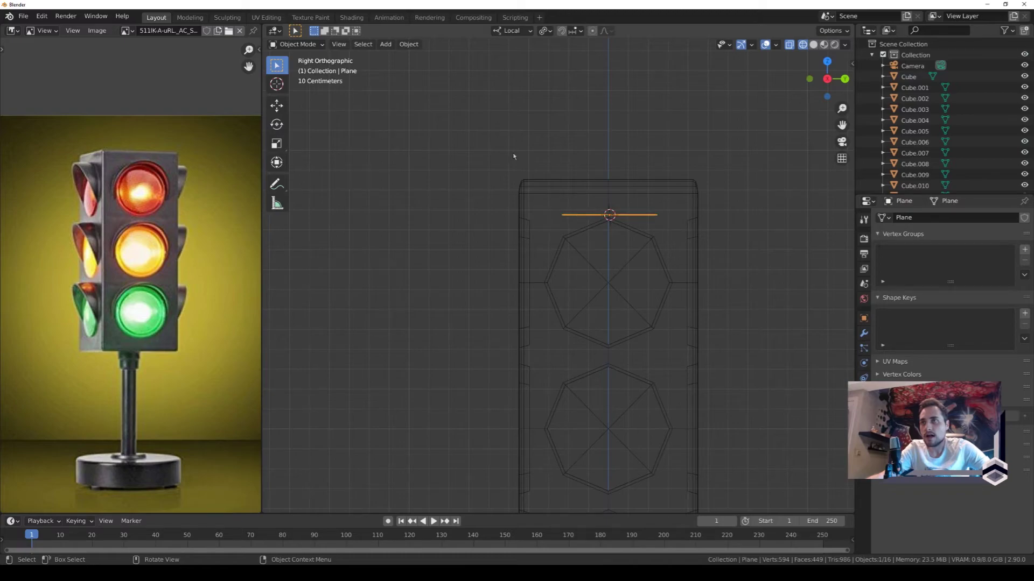
key("s")
left_click(469, 152)
mouse_move(470, 152)
middle_mouse_down()
mouse_move(629, 189)
mouse_move(623, 206)
middle_mouse_up()
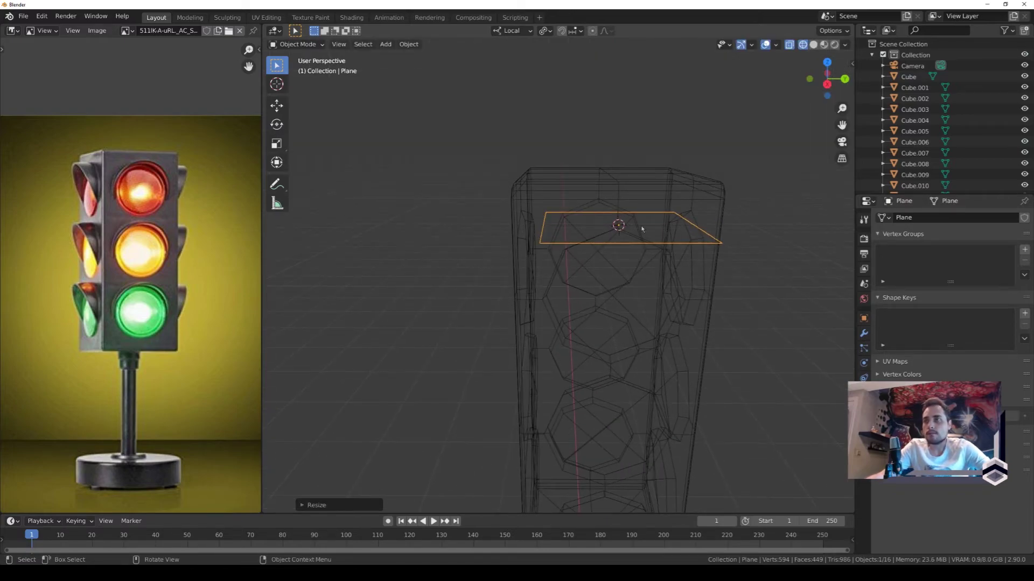
Add three loop cuts across the plane, then return to Right view.
key("Tab")
key("ctrl+r")
scroll(620, 224, "up", 2)
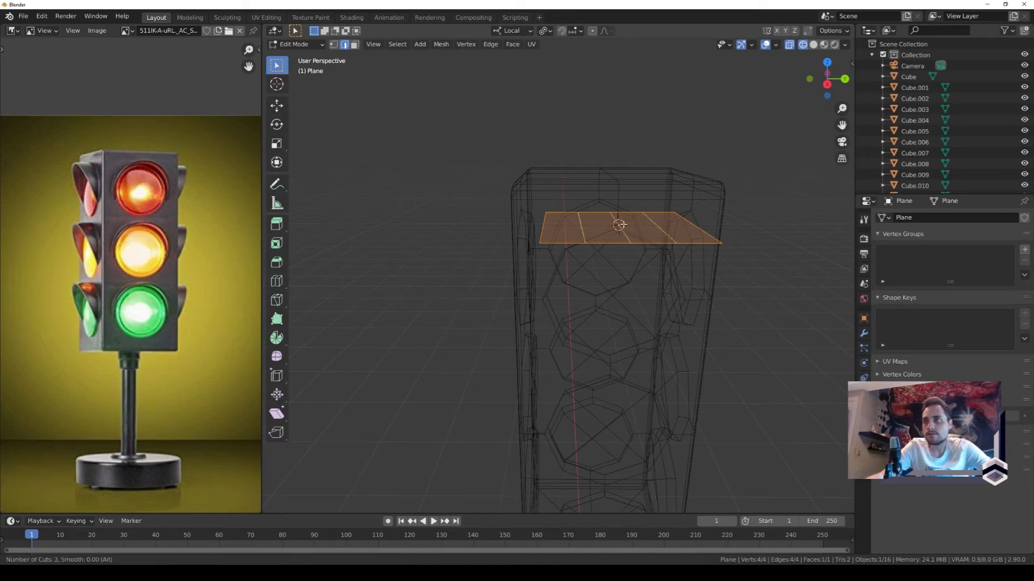
left_click(619, 224)
key("Tab")
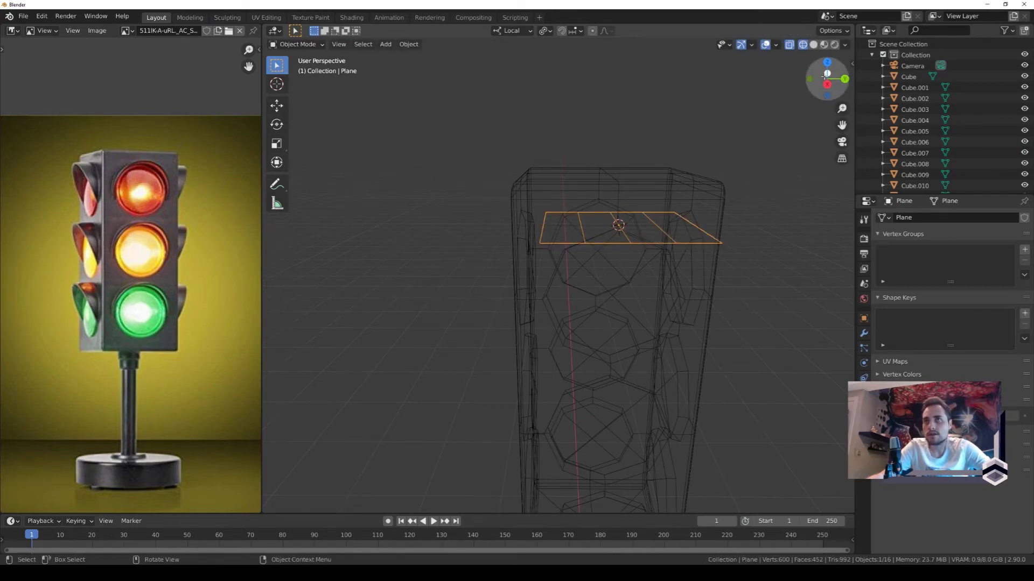
left_click_drag(825, 77, 821, 85)
left_click(825, 82)
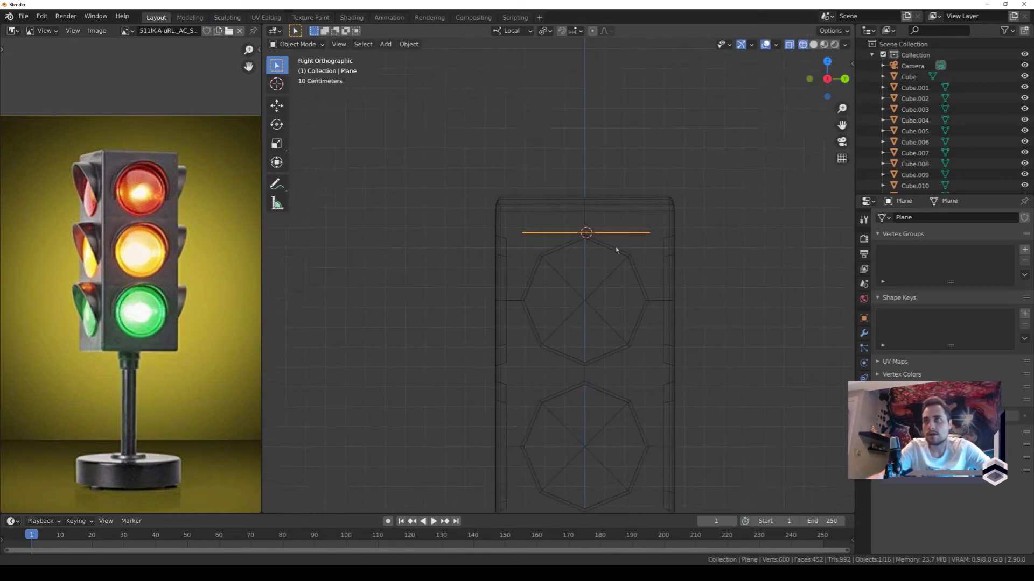
Bend the plane's side vertices down around the top octagon, shifting them along Y.
key("Tab")
right_click(605, 115, "shift")
left_click(575, 244)
key("1")
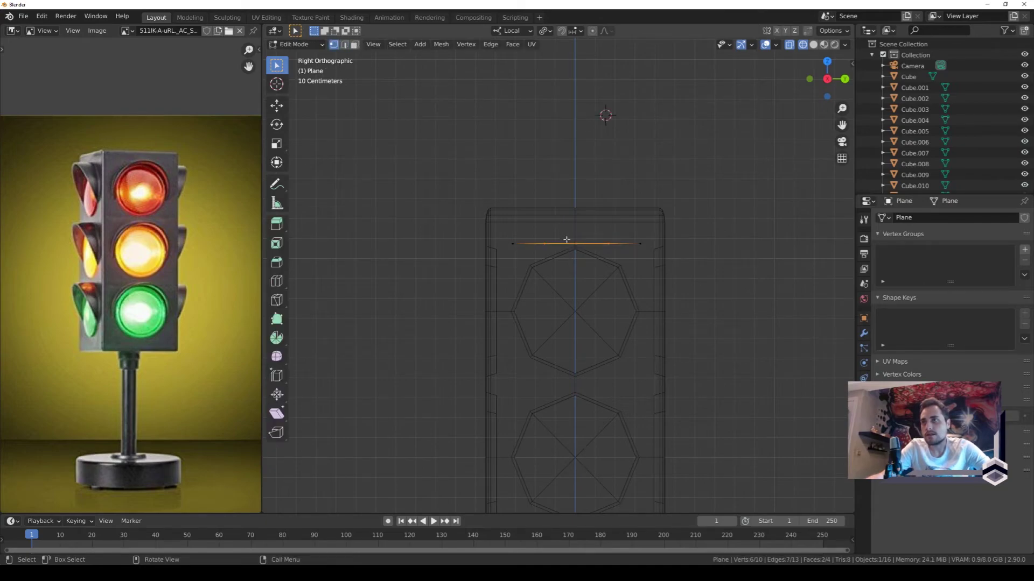
key("g")
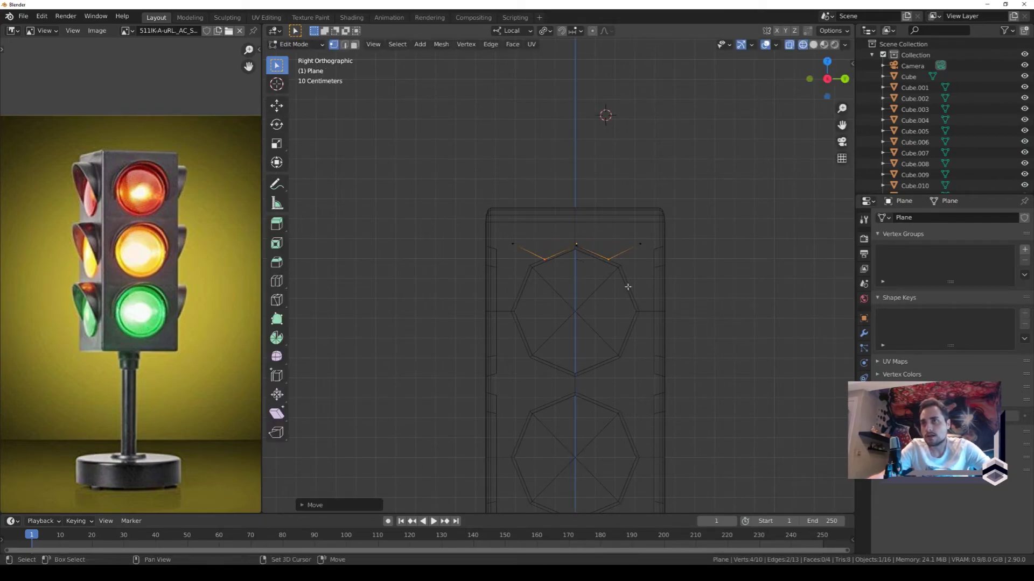
left_click(646, 282)
left_click(546, 31)
left_click(557, 78)
key("g")
key("y")
left_click(709, 272)
Scale the hood vertices along Y and reposition the visor plane over the lamp.
key("s")
key("y")
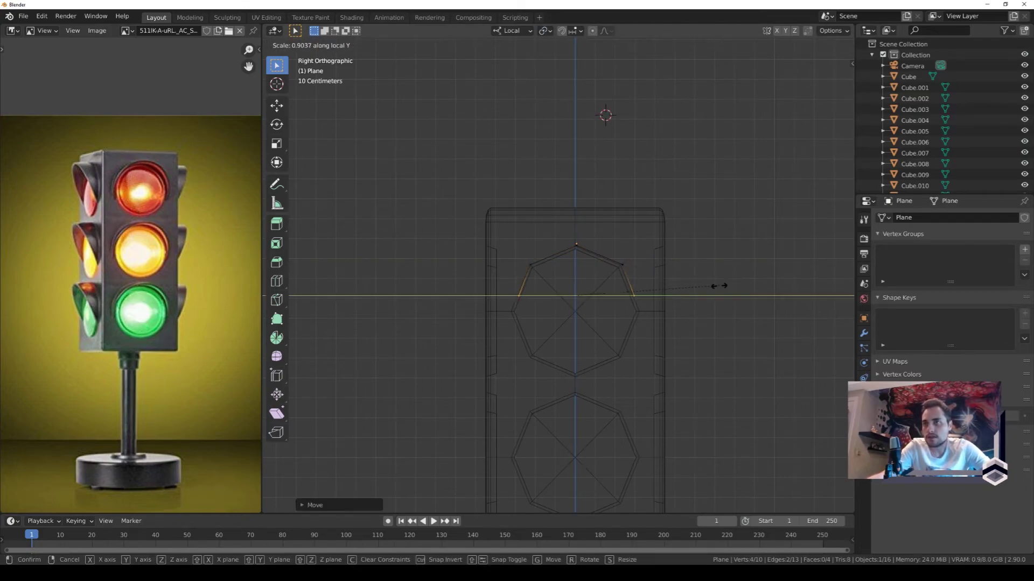
left_click(742, 267)
key("Tab")
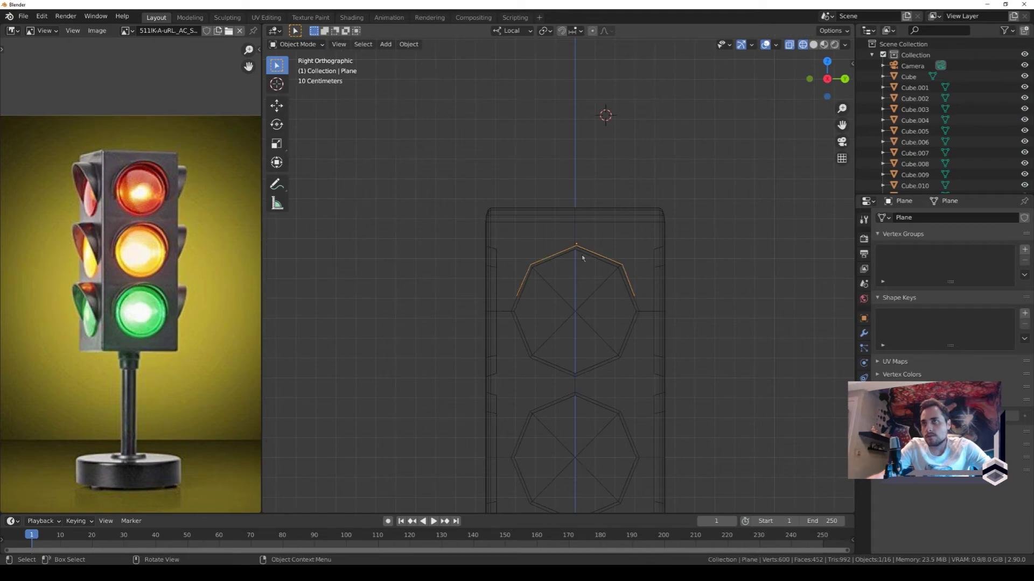
key("g")
left_click(653, 254)
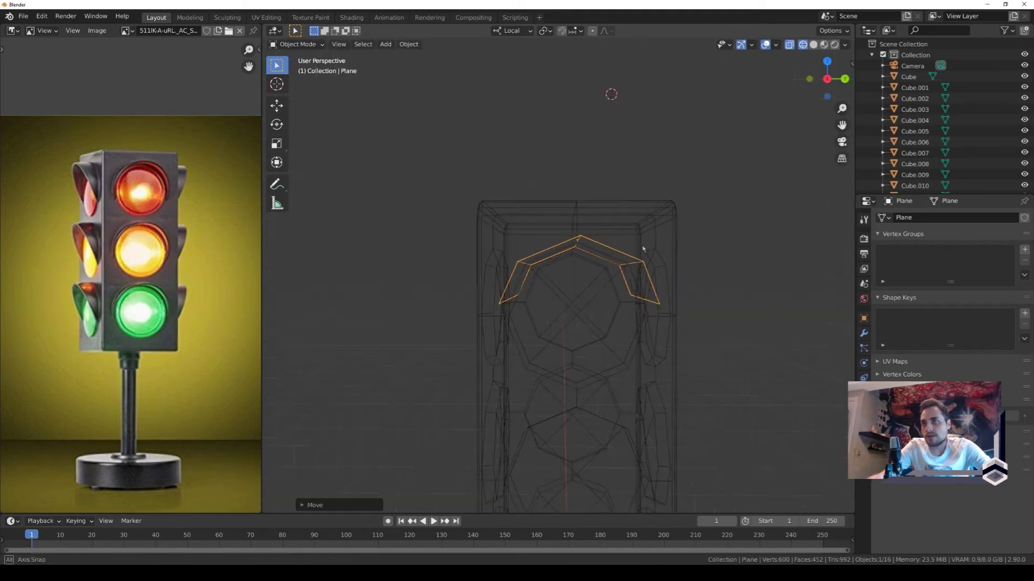
middle_click_drag(653, 254, 551, 269)
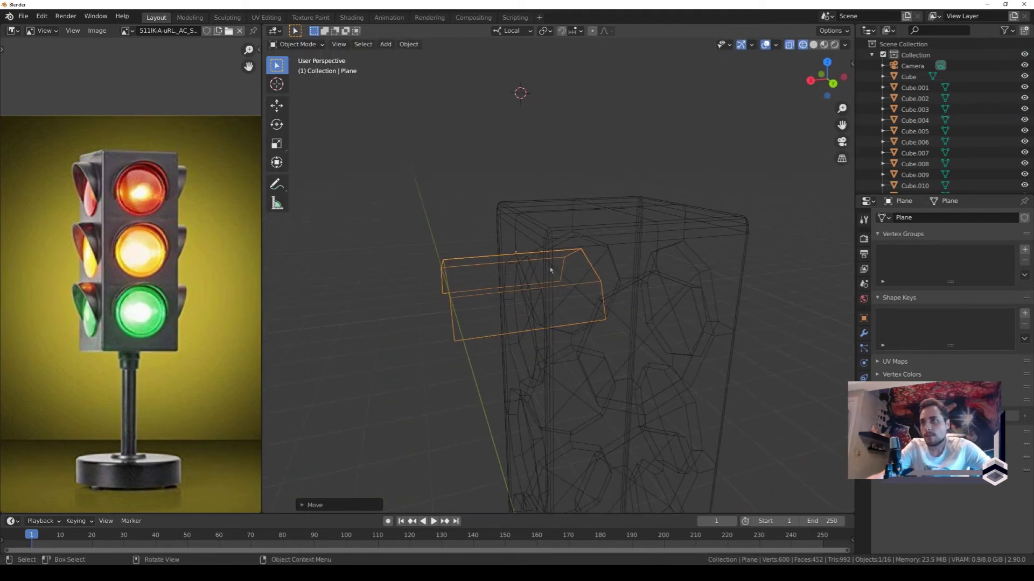
left_click(833, 83)
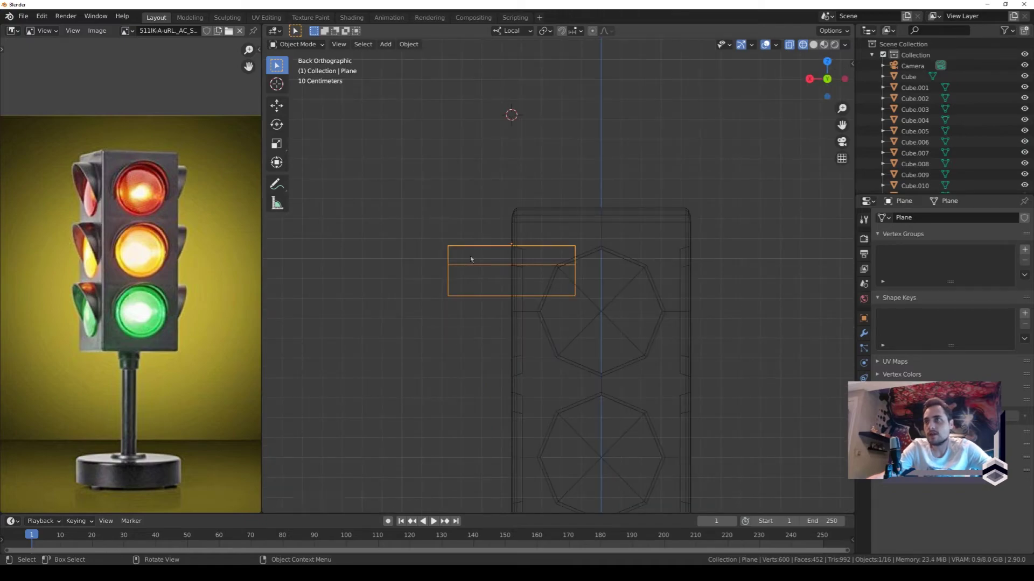
Slide the plane's left and left-middle vertices along local X to taper the visor.
key("Tab")
left_click_drag(433, 276, 463, 314)
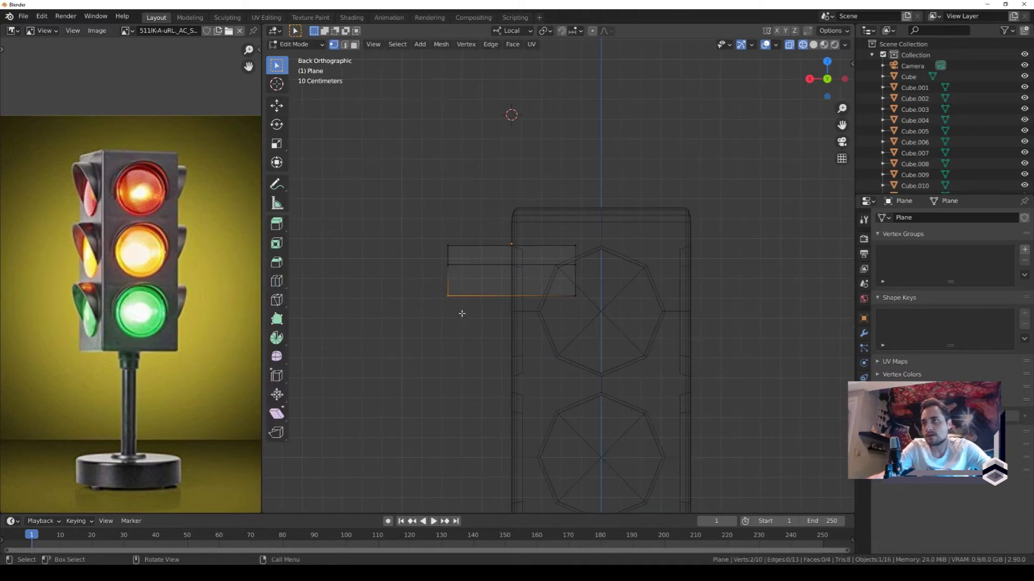
key("g")
key("x")
left_click(498, 317)
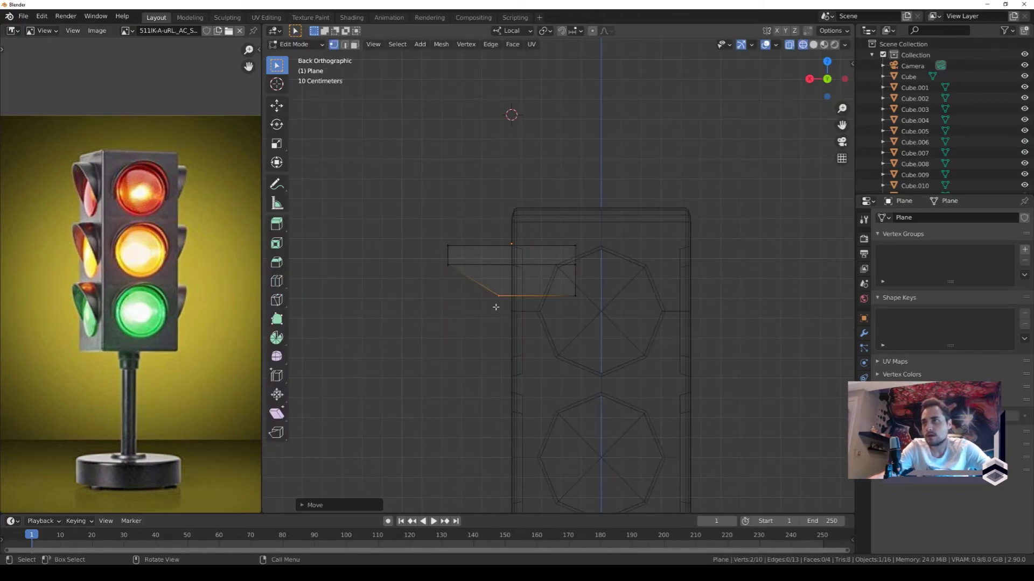
left_click_drag(446, 261, 459, 268)
key("g")
key("x")
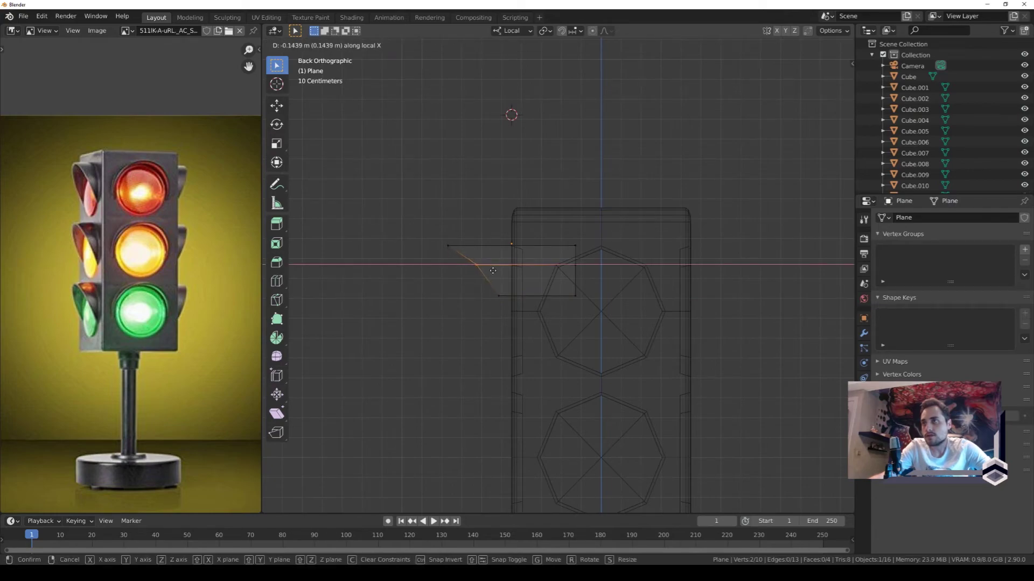
left_click(495, 271)
Slide the right-side vertices along X to finish the angled profile, viewed in solid shading.
left_click_drag(546, 227, 583, 296)
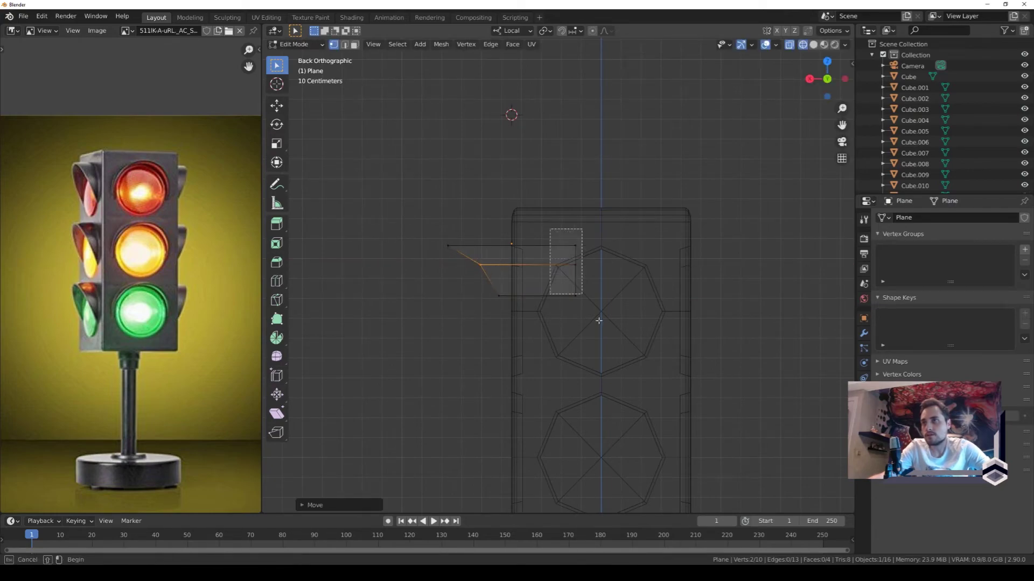
key("g")
key("x")
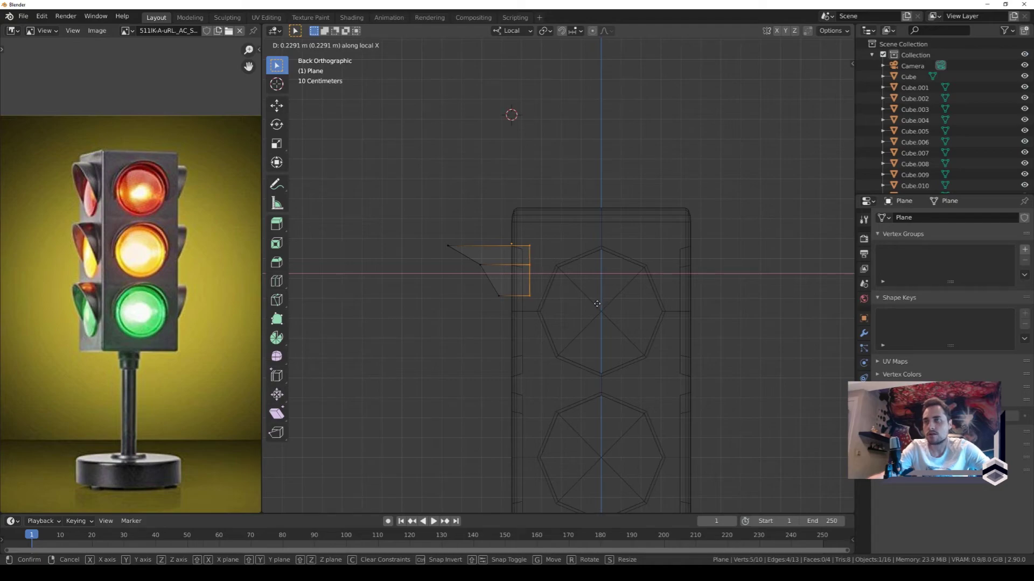
left_click(597, 304)
key("Tab")
mouse_move(597, 303)
middle_mouse_down()
mouse_move(695, 263)
mouse_move(639, 253)
mouse_move(557, 278)
middle_mouse_up()
key("shift+z")
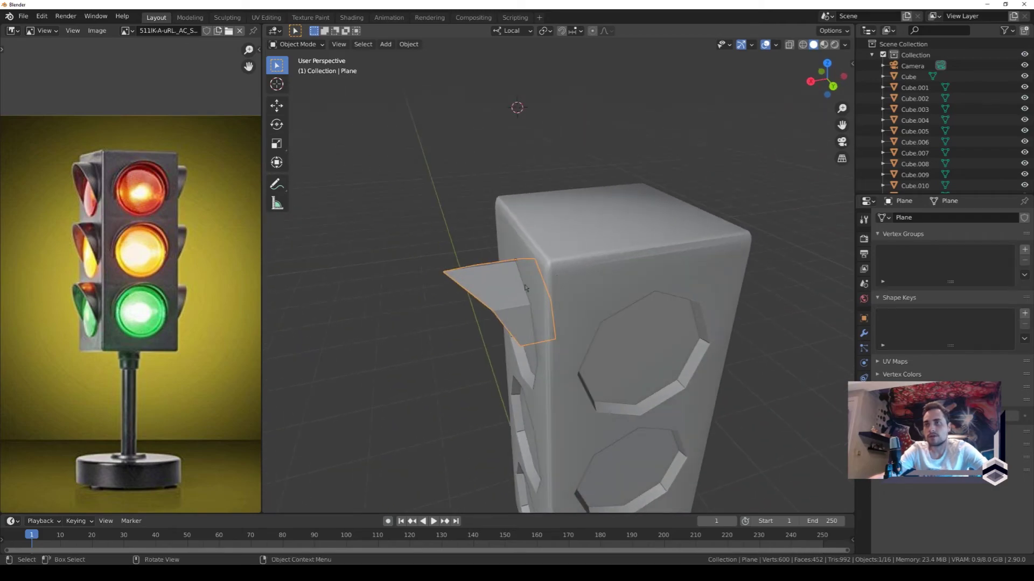
Subdivide the whole visor plane mesh.
key("Tab")
key("a")
right_click(497, 295)
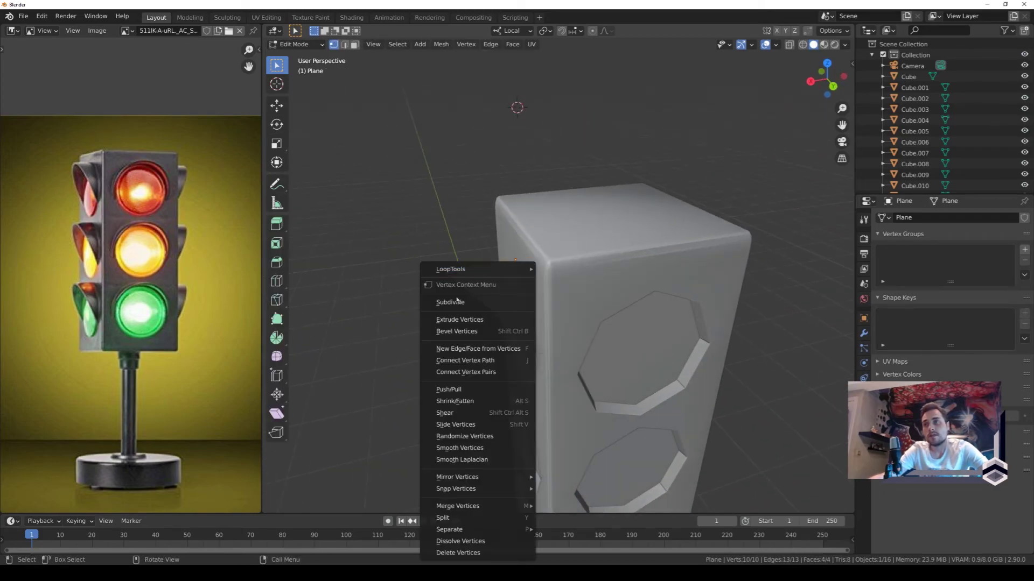
left_click(463, 300)
middle_click_drag(468, 302, 510, 303)
right_click(509, 303)
left_click(510, 305)
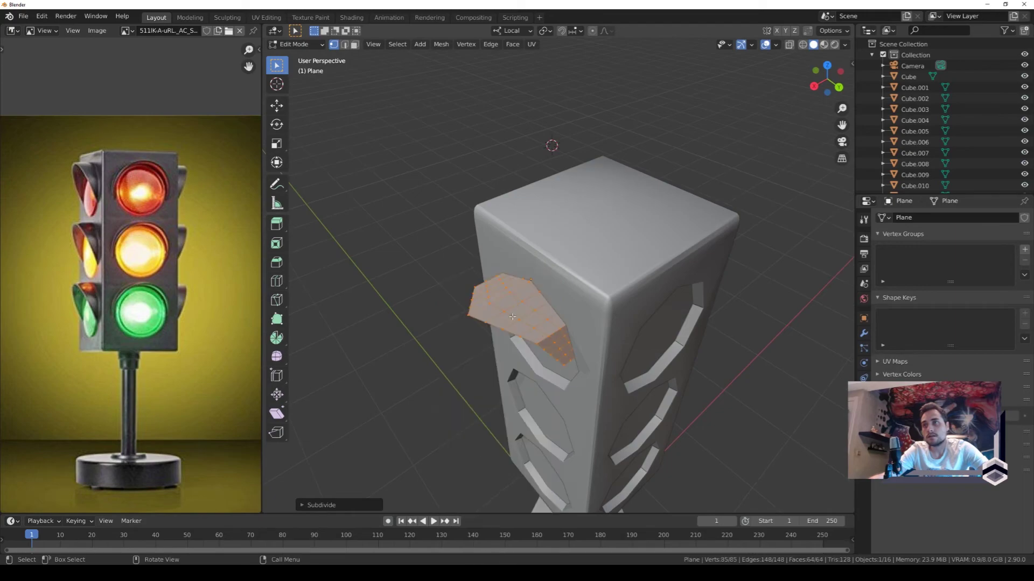
key("Tab")
Add a level-1 Subdivision Surface, shade the visor smooth, and check its modifier stack.
key("ctrl+1")
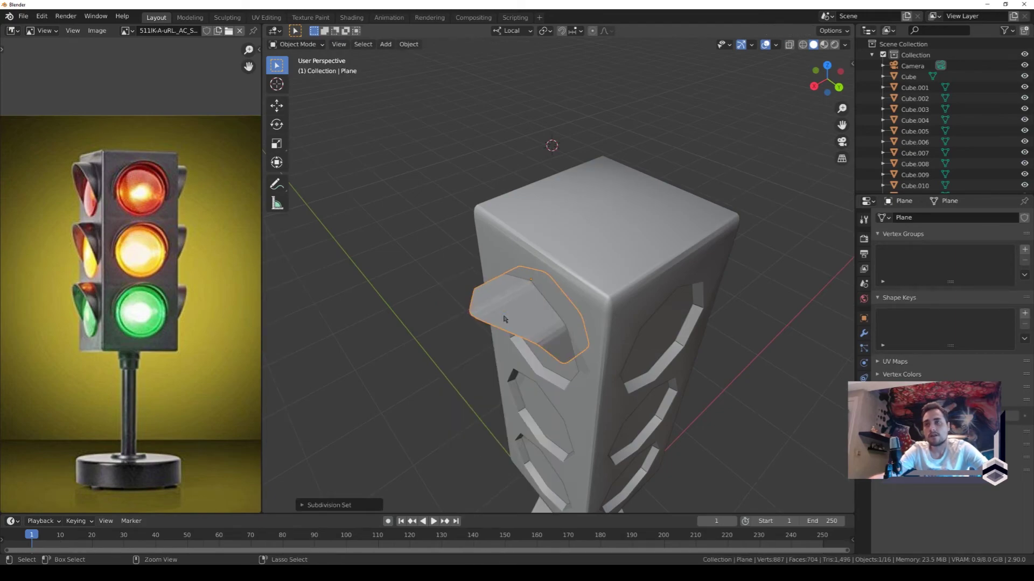
right_click(503, 319)
left_click(506, 315)
mouse_move(506, 315)
middle_mouse_down()
mouse_move(632, 253)
mouse_move(516, 273)
middle_mouse_up()
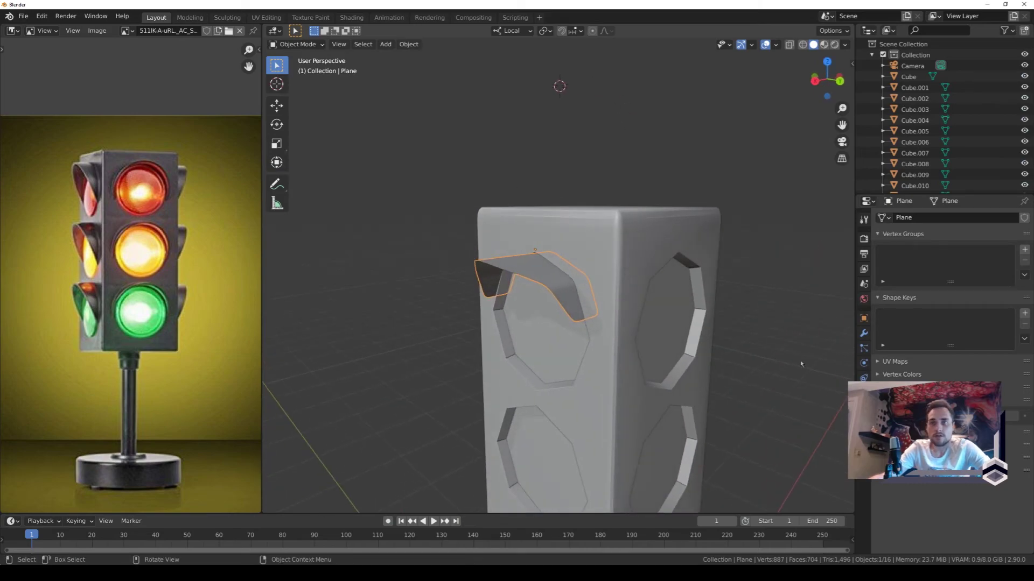
left_click(863, 334)
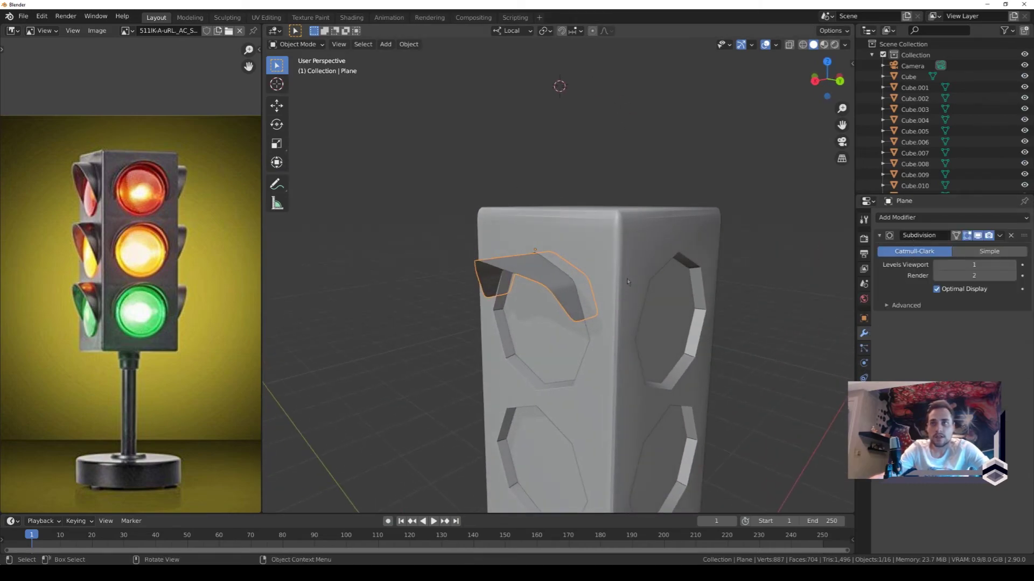
middle_click_drag(627, 279, 510, 287)
scroll(511, 287, "up", 3)
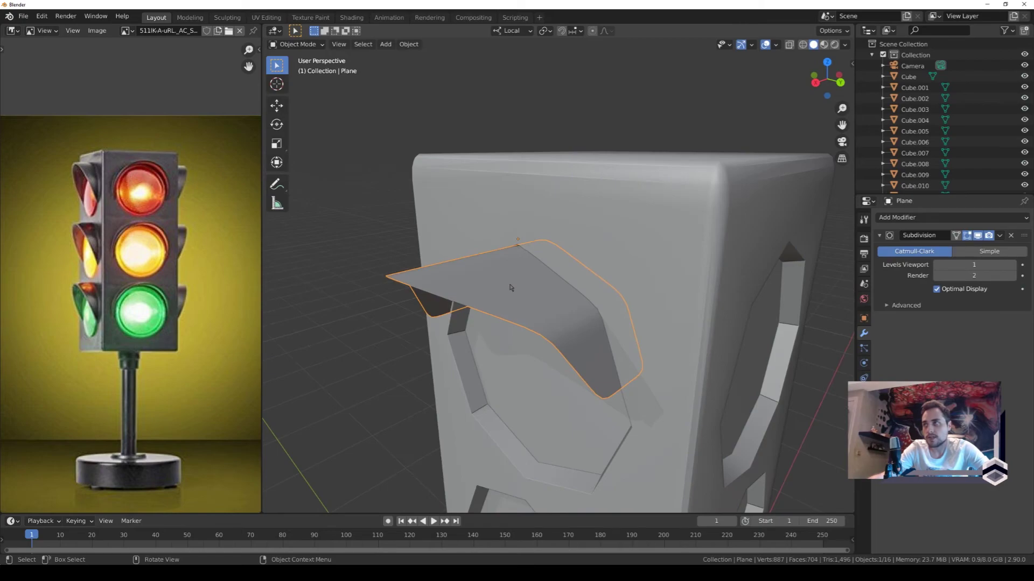
scroll(512, 285, "down", 2)
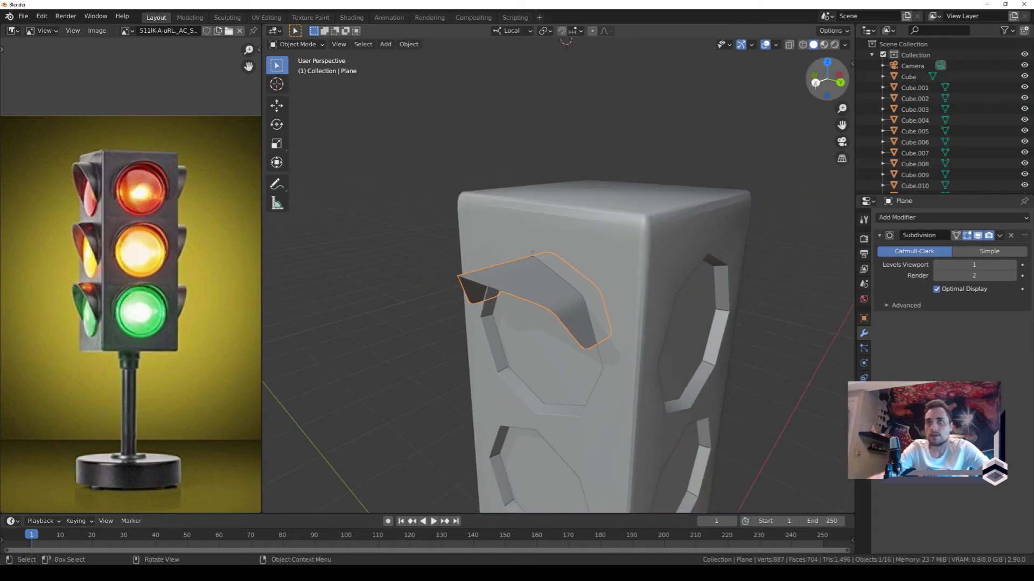
left_click(815, 82)
mouse_move(620, 232)
middle_mouse_down()
mouse_move(584, 238)
mouse_move(699, 232)
middle_mouse_up()
left_click(879, 236)
Add a Solidify modifier with thickness -0.071 m and Rim Fill enabled.
left_click(891, 218)
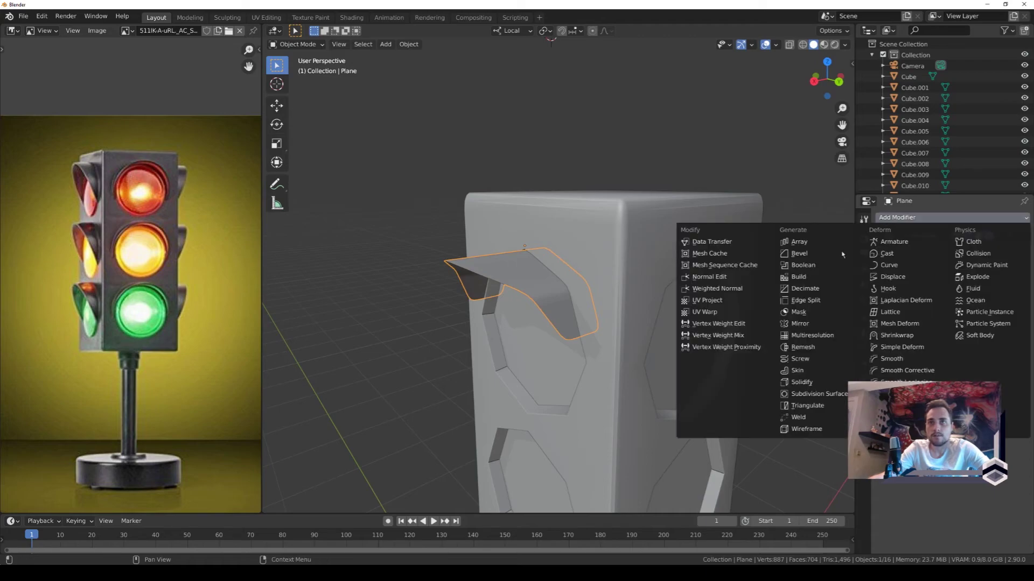
left_click(797, 382)
mouse_move(592, 312)
middle_mouse_down()
mouse_move(555, 280)
mouse_move(544, 291)
middle_mouse_up()
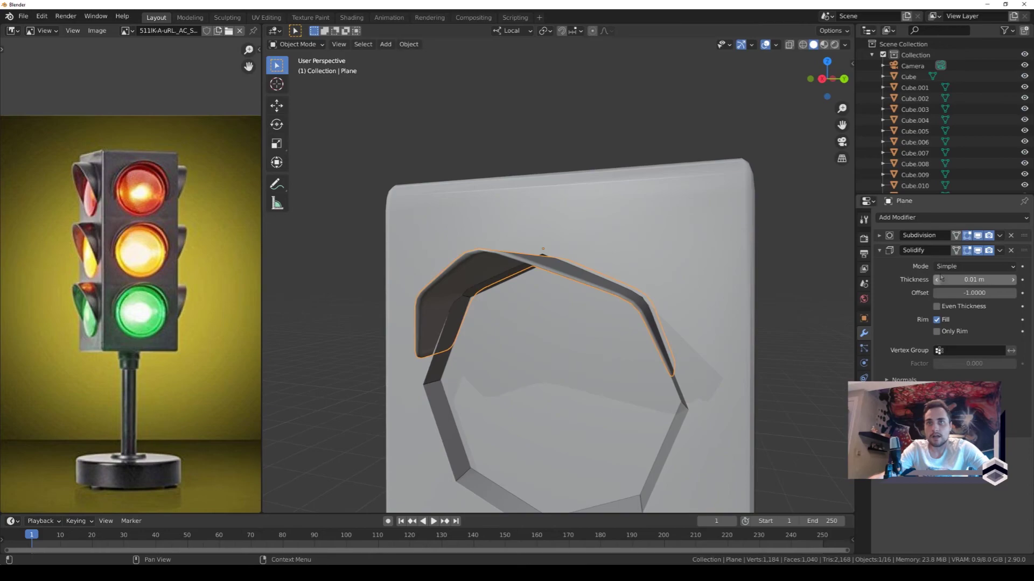
left_click_drag(959, 281, 916, 281)
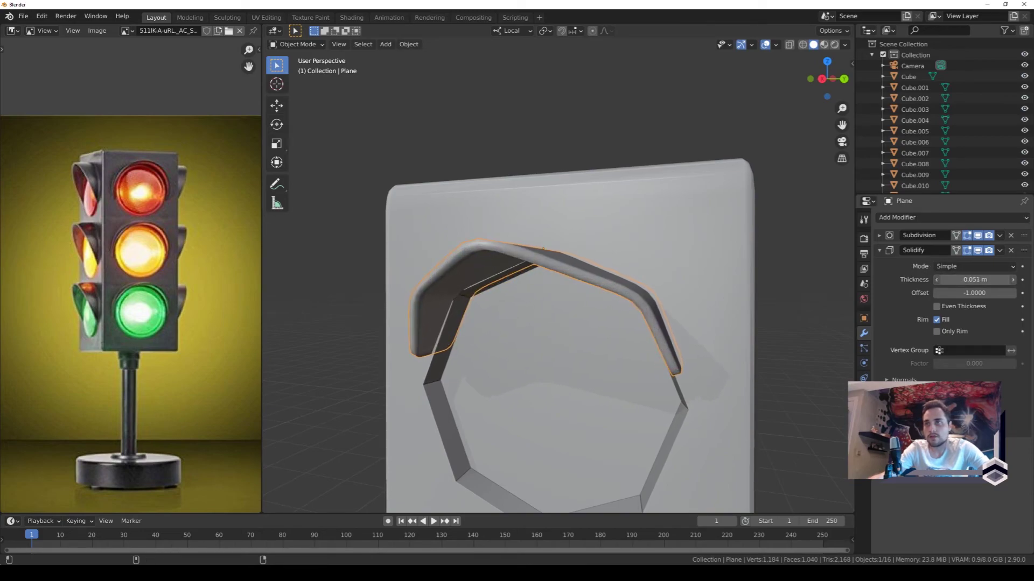
left_click(937, 320)
left_click(887, 380)
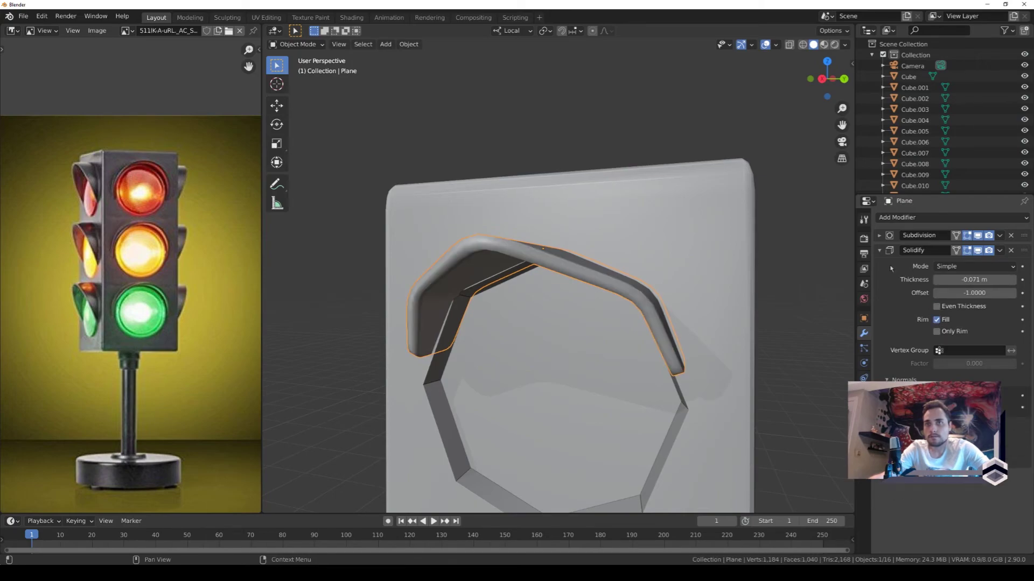
Remove the Subdivision modifier and nudge the visor along Z over the opening.
key("ctrl+a")
mouse_move(570, 301)
middle_mouse_down()
mouse_move(597, 298)
mouse_move(614, 226)
middle_mouse_up()
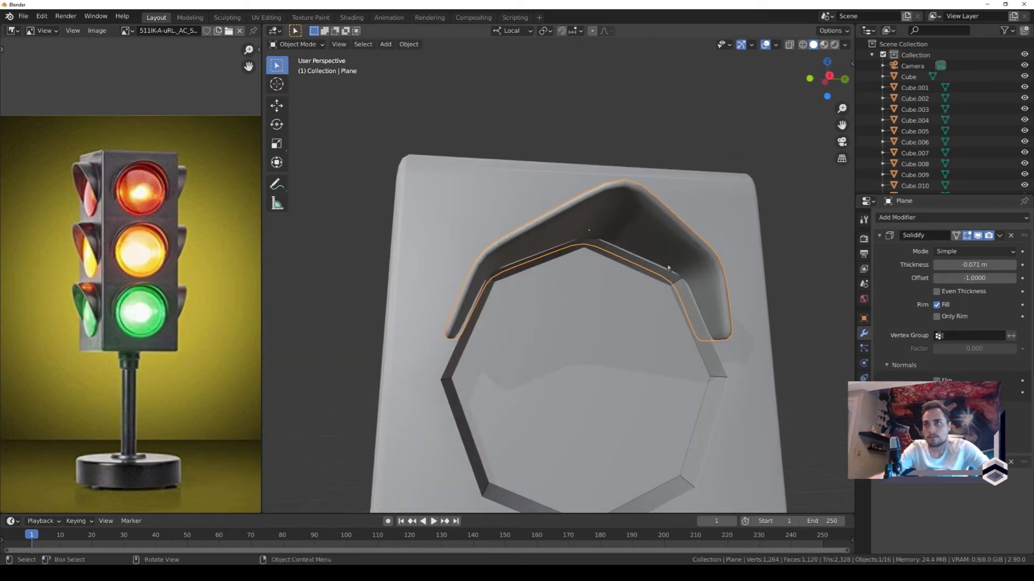
key("g")
key("z")
left_click(615, 212)
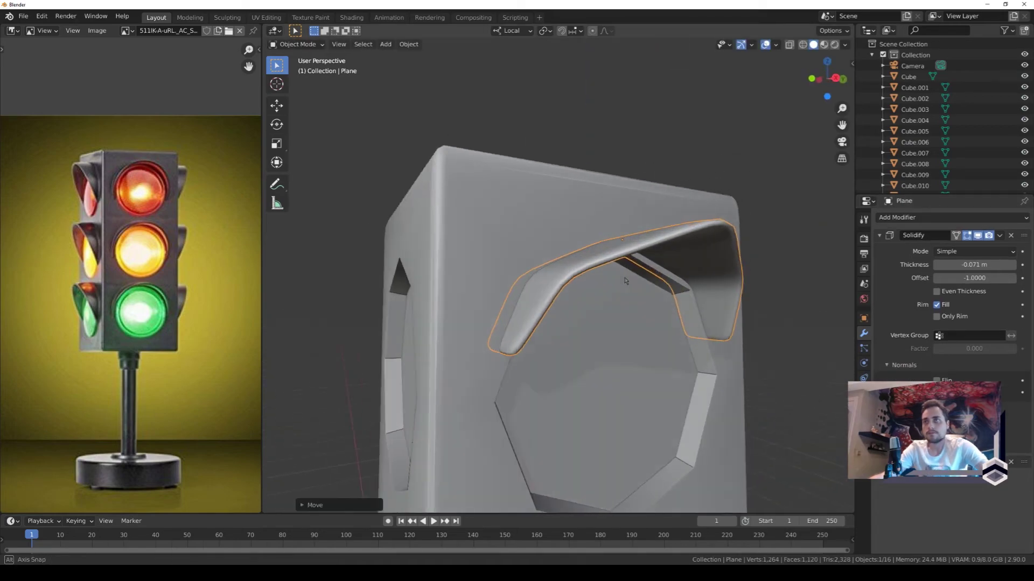
middle_click_drag(615, 212, 669, 272)
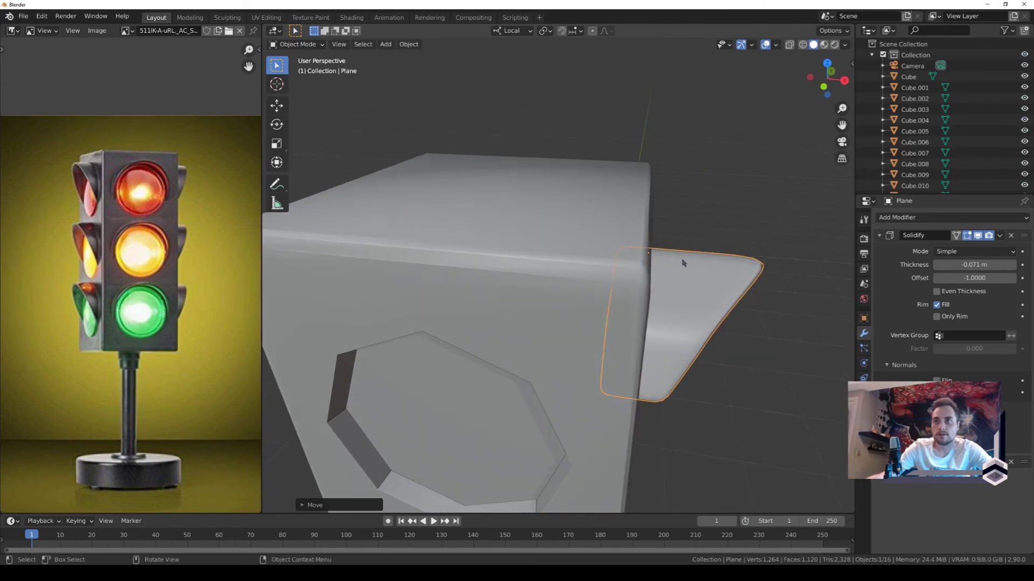
key("KP_3")
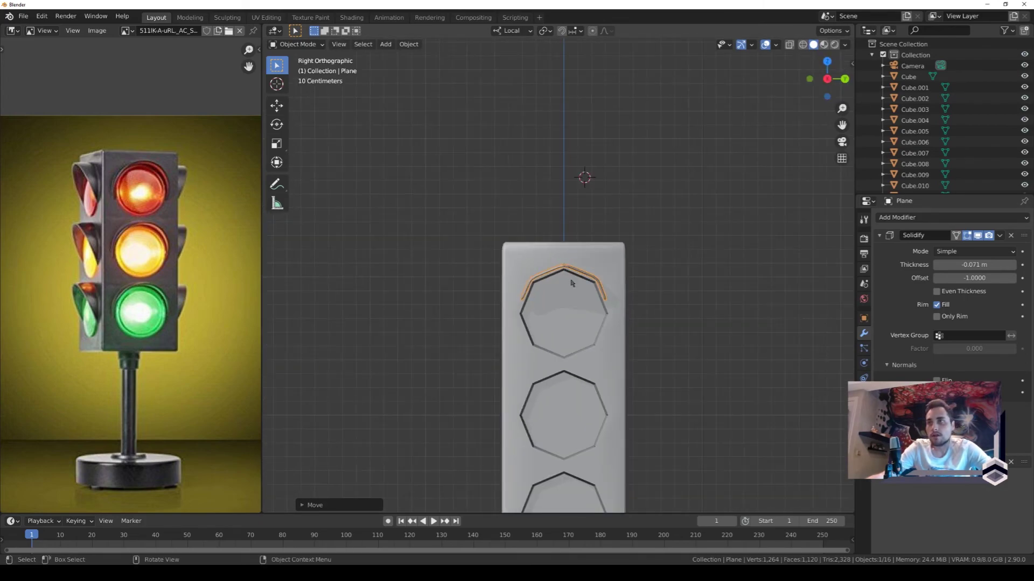
Copy the visor down along Z over the middle and bottom right-face lights.
middle_click_drag(613, 329, 585, 249, "shift")
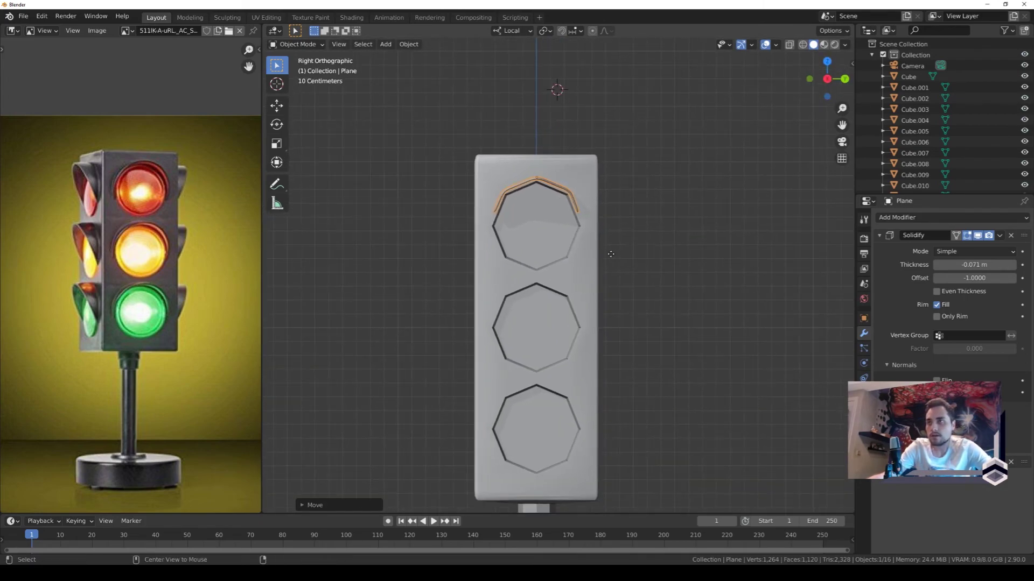
key("shift+d")
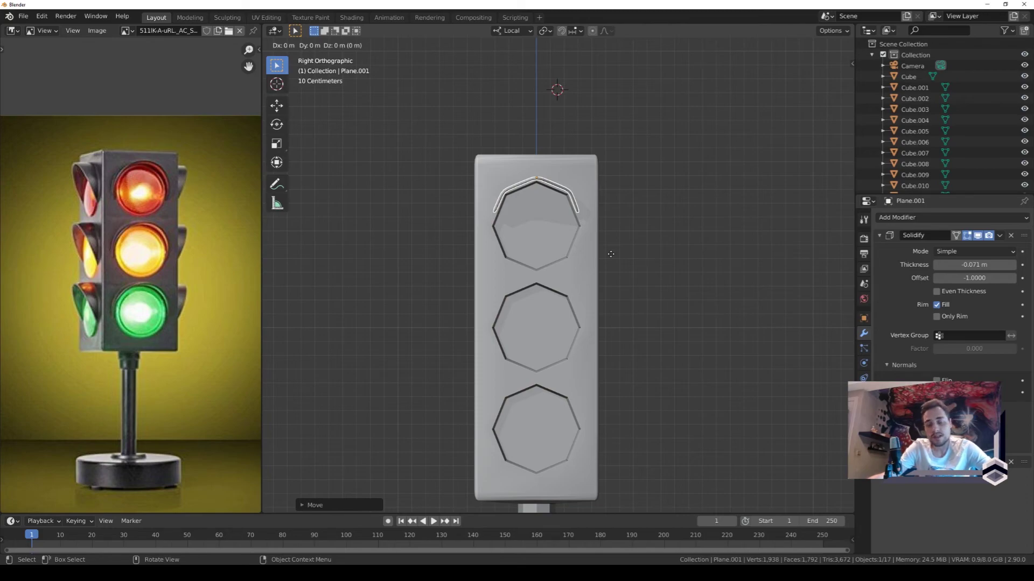
key("z")
key("z")
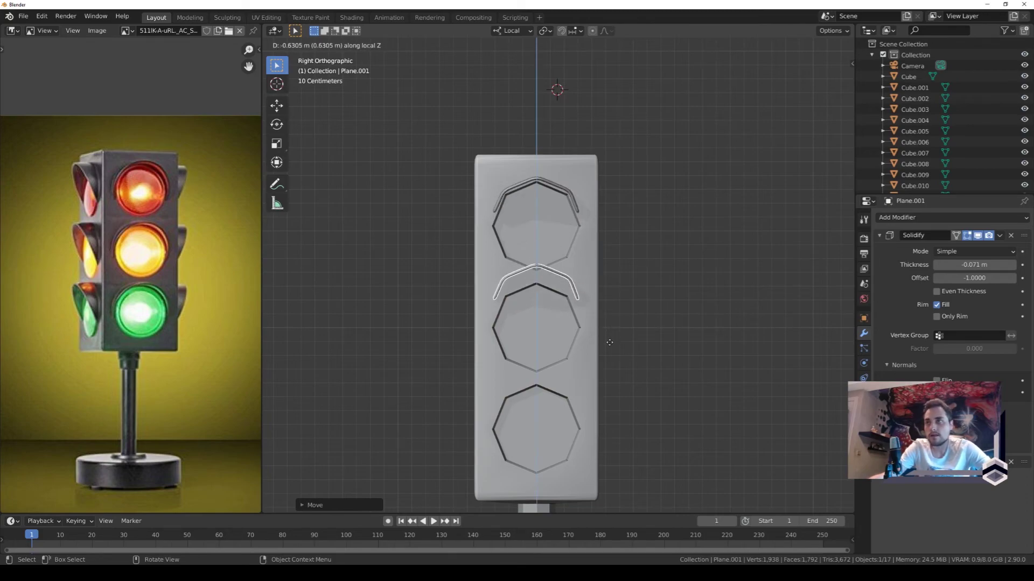
left_click(601, 392)
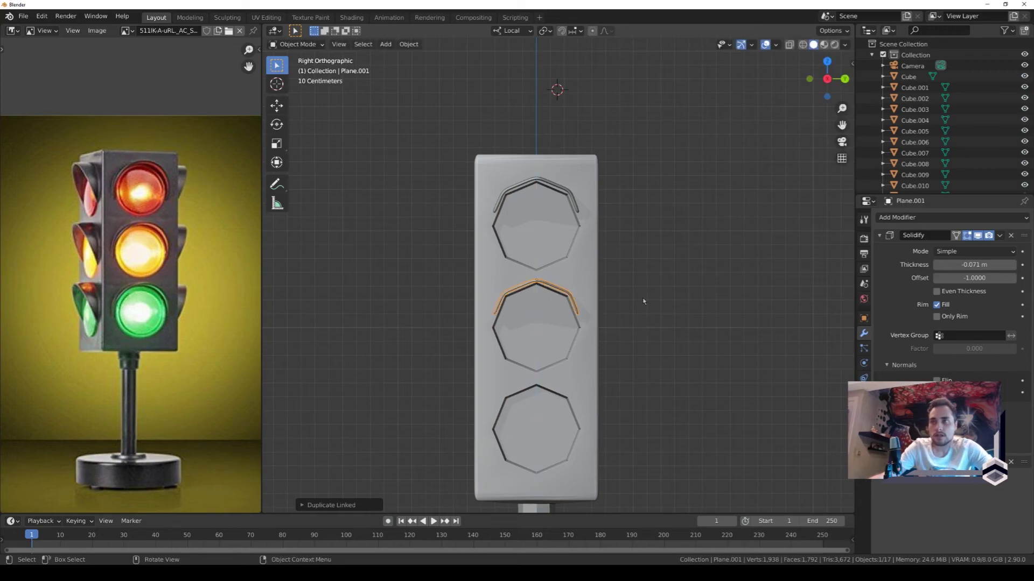
key("shift+r")
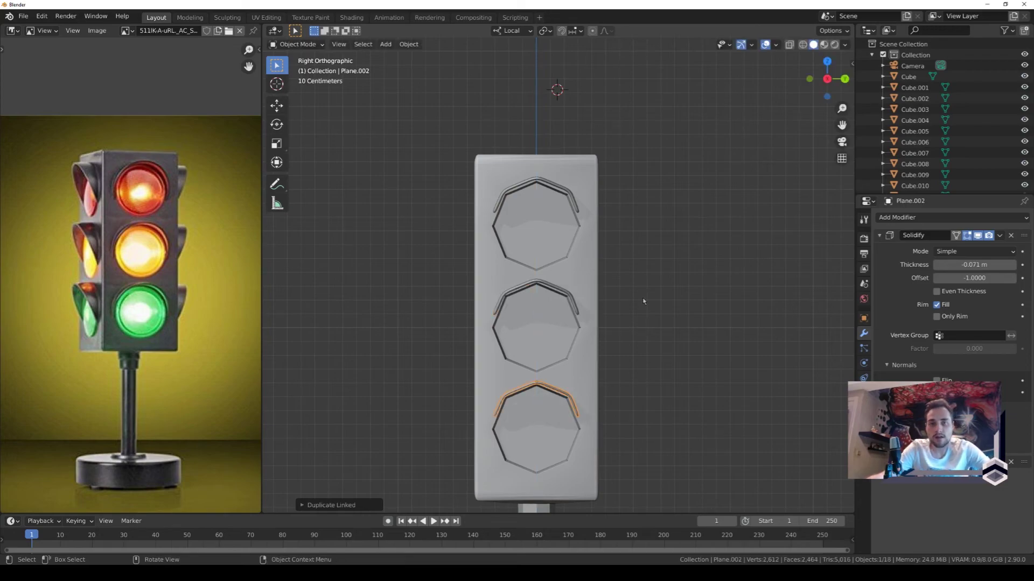
mouse_move(642, 298)
middle_mouse_down()
mouse_move(581, 282)
mouse_move(570, 193)
middle_mouse_up()
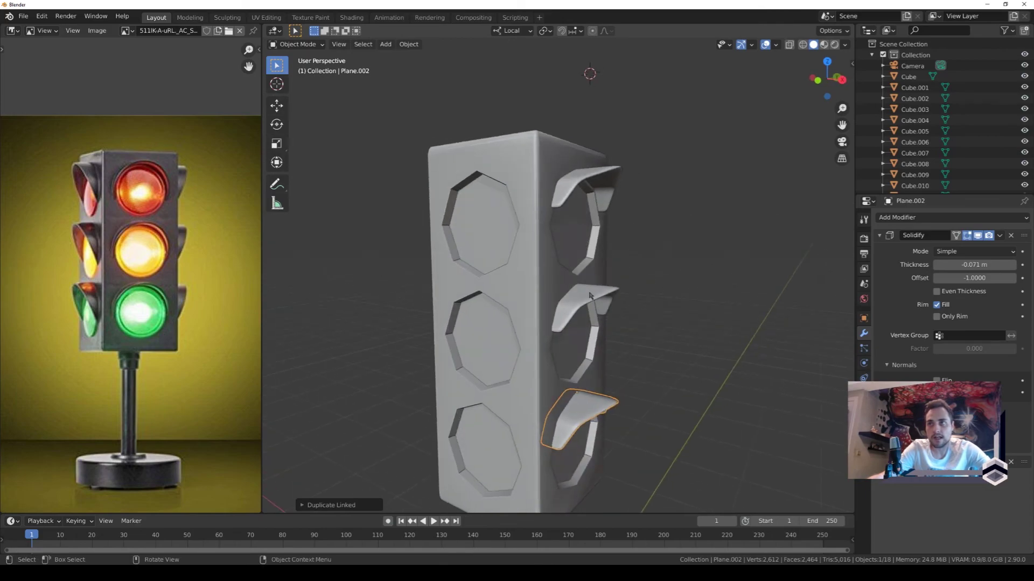
Duplicate the top hood in top view and rotate the copy to face the front.
left_click(587, 184)
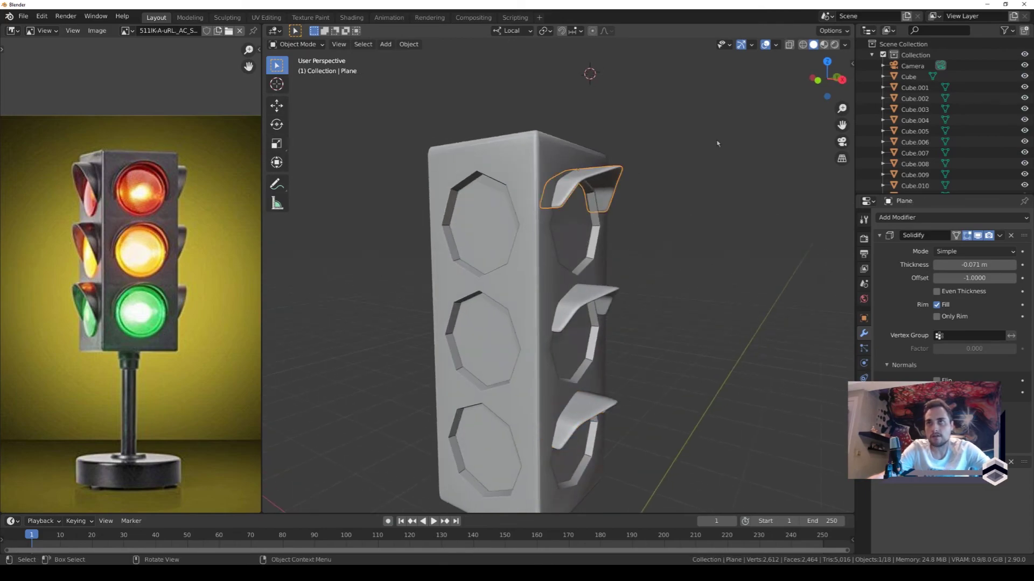
key("KP_7")
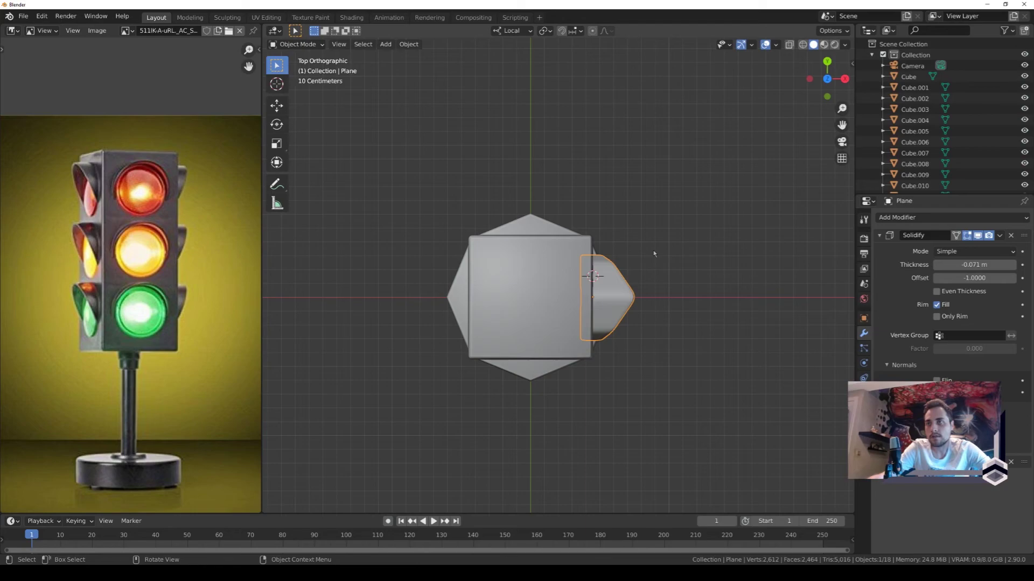
key("shift+d")
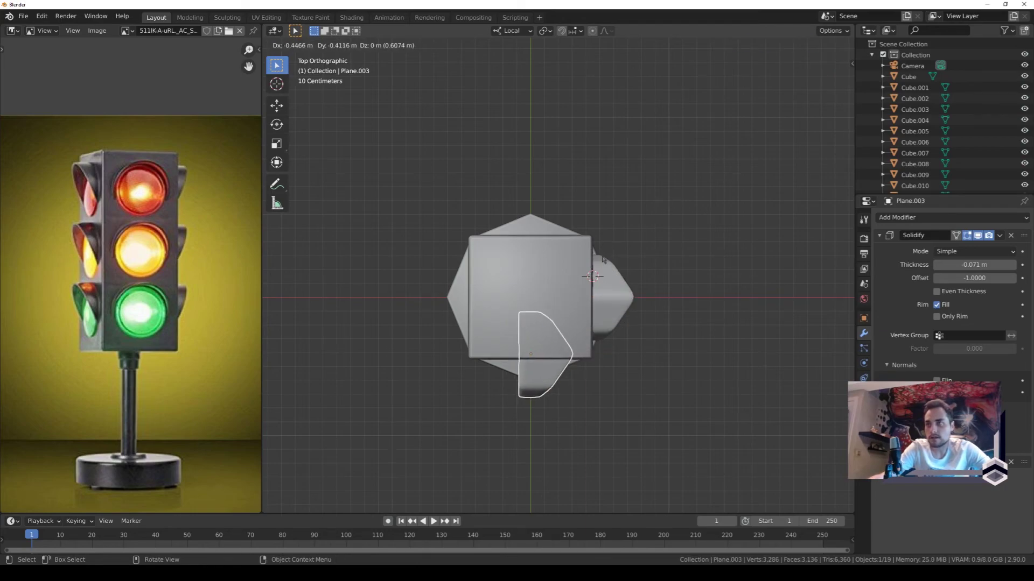
left_click(603, 260)
key("r")
left_click(713, 158)
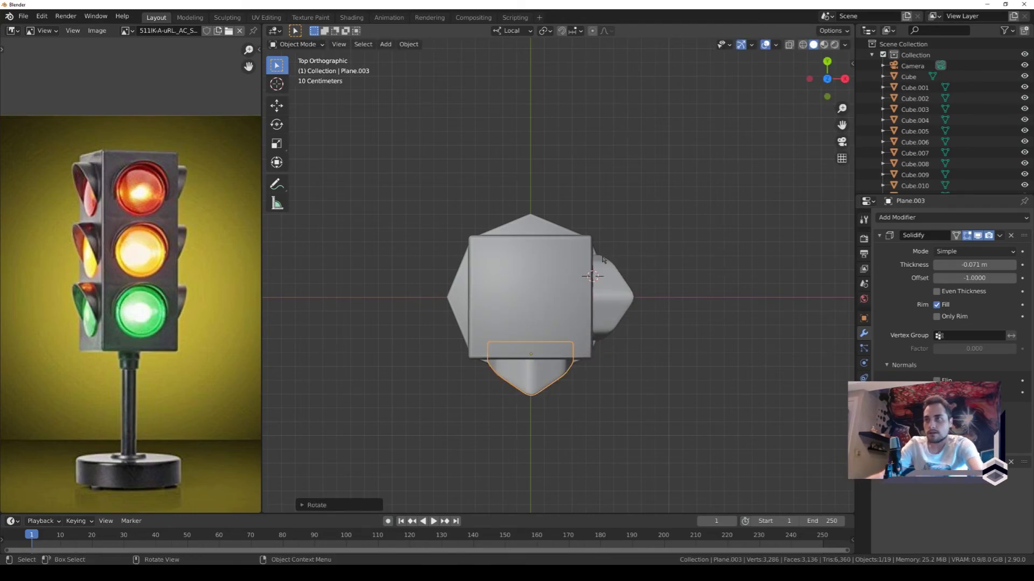
left_click(826, 97)
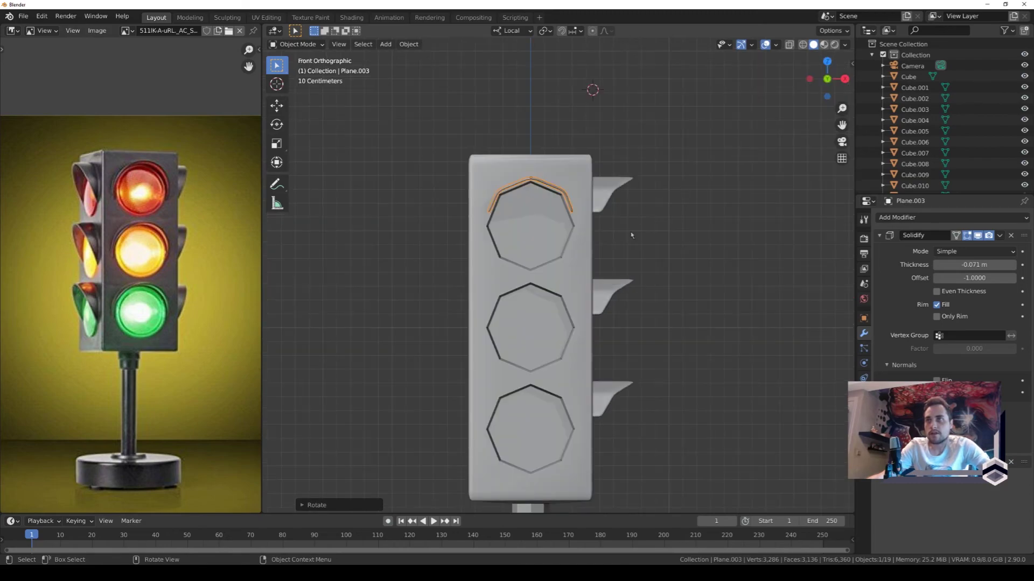
mouse_move(510, 179)
middle_mouse_down()
mouse_move(467, 209)
mouse_move(608, 202)
middle_mouse_up()
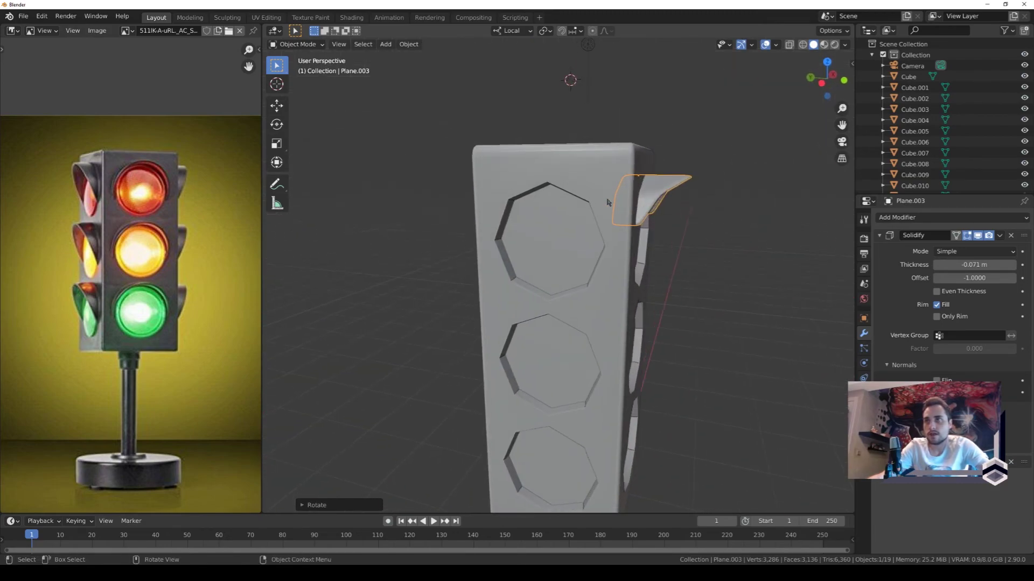
Slide the front hood along X over the top front opening.
key("g")
key("y")
key("y")
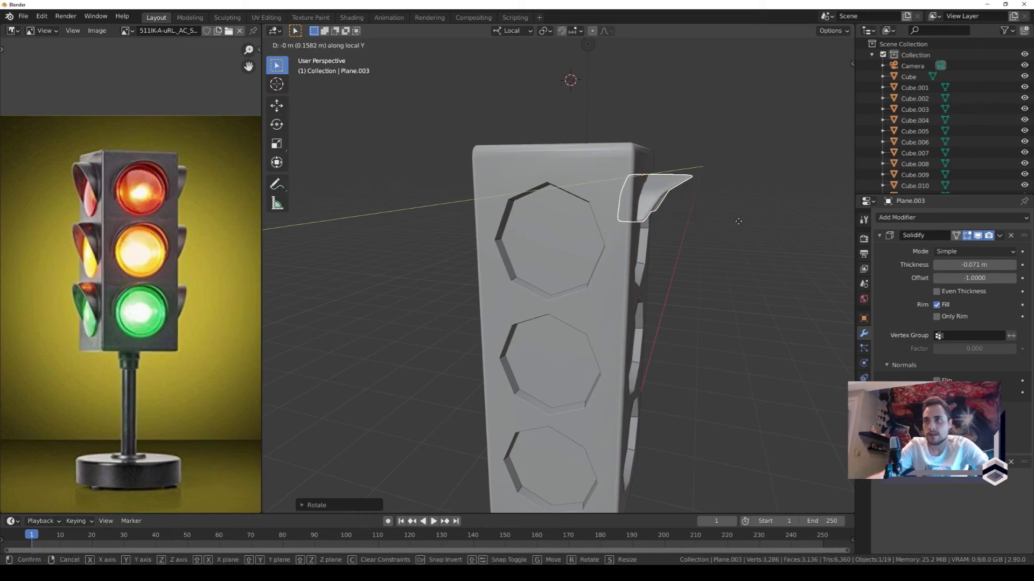
key("x")
left_click(769, 147)
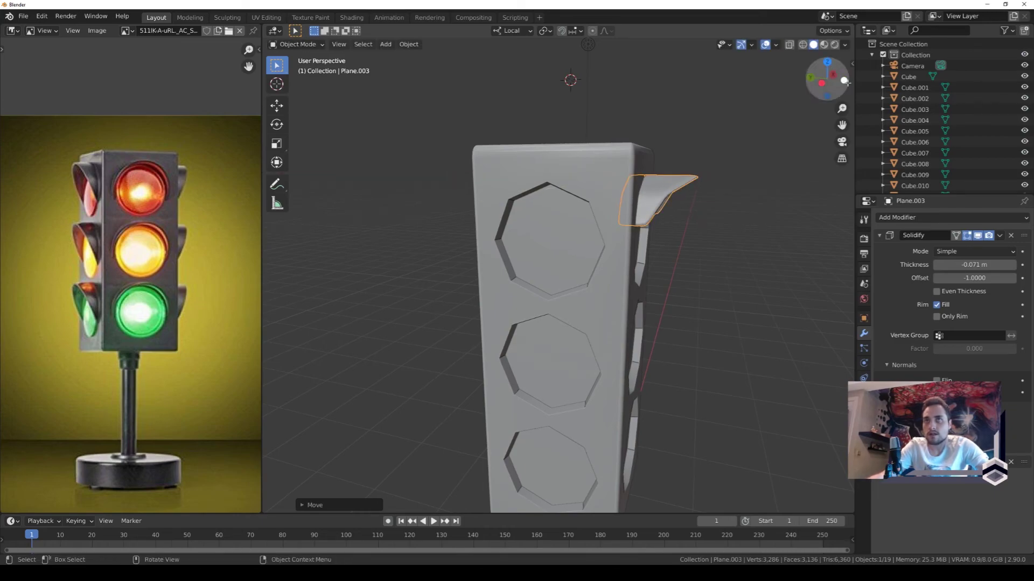
left_click(810, 77)
Copy the front hood down along Z over the middle and bottom front openings.
key("shift+d")
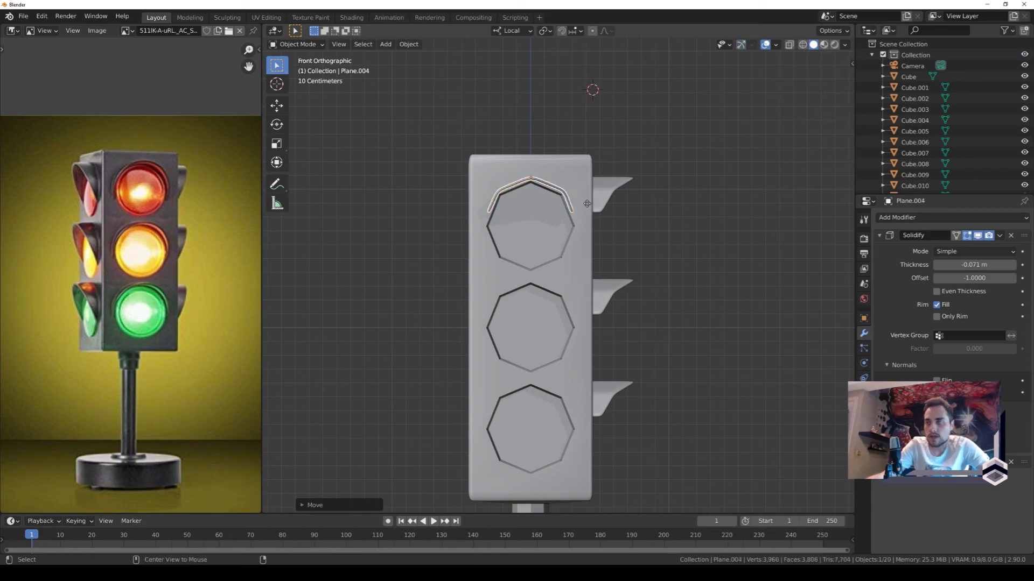
key("z")
key("z")
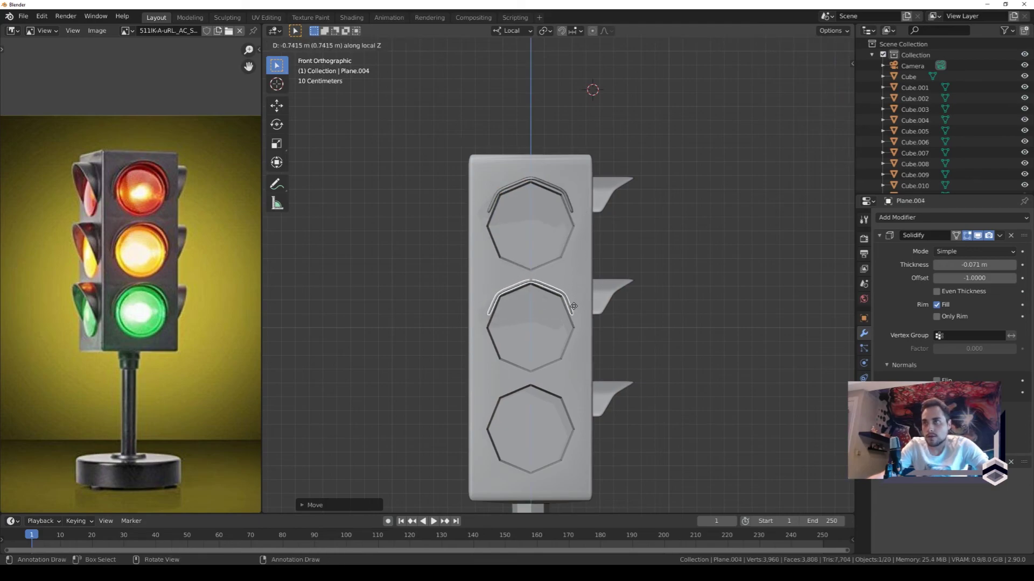
left_click(574, 306)
key("alt+d")
key("z")
key("z")
left_click(544, 305)
middle_click_drag(544, 305, 593, 253)
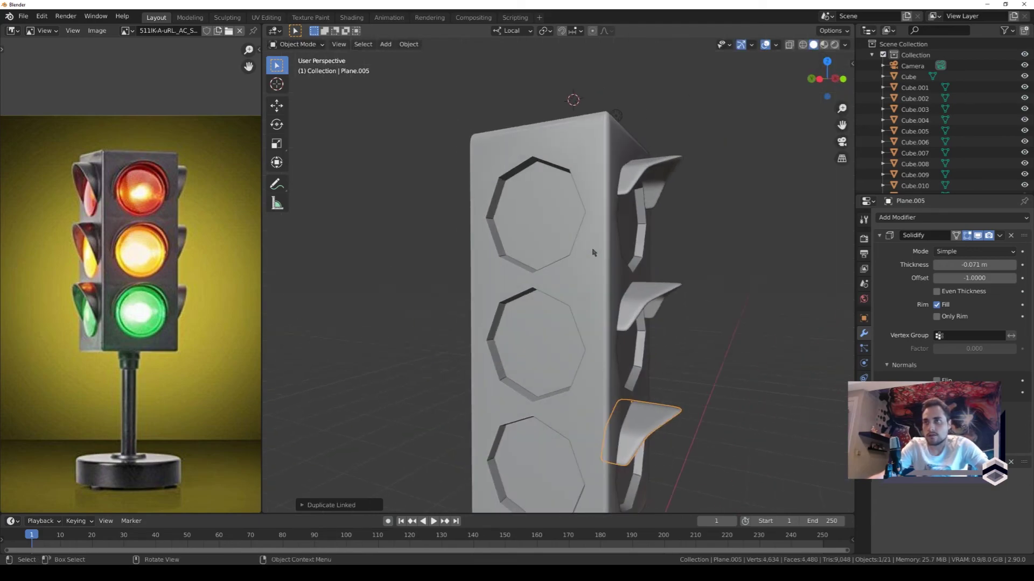
left_click(645, 171)
key("KP_7")
Duplicate a hood, turn it -90° onto the left face and fit it over the top left opening.
key("shift+d")
type("r")
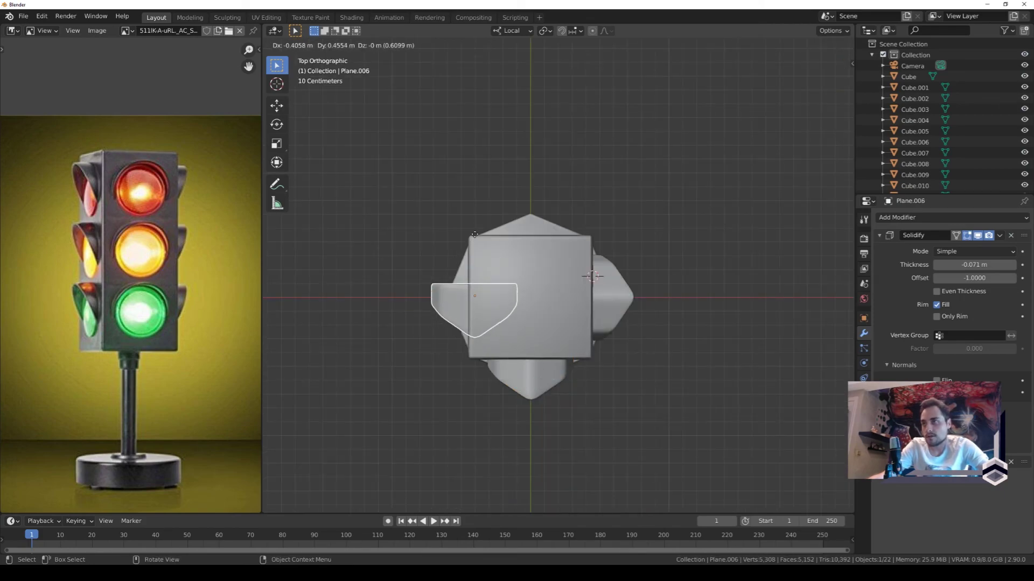
type("-90")
key("Return")
left_click_drag(814, 73, 832, 86)
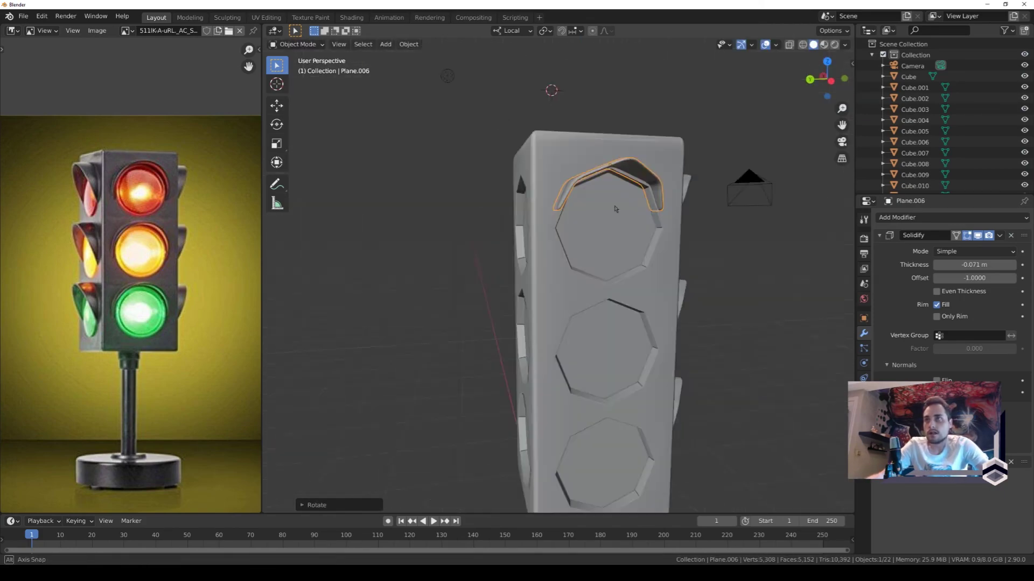
key("g")
key("ctrl+KP_3")
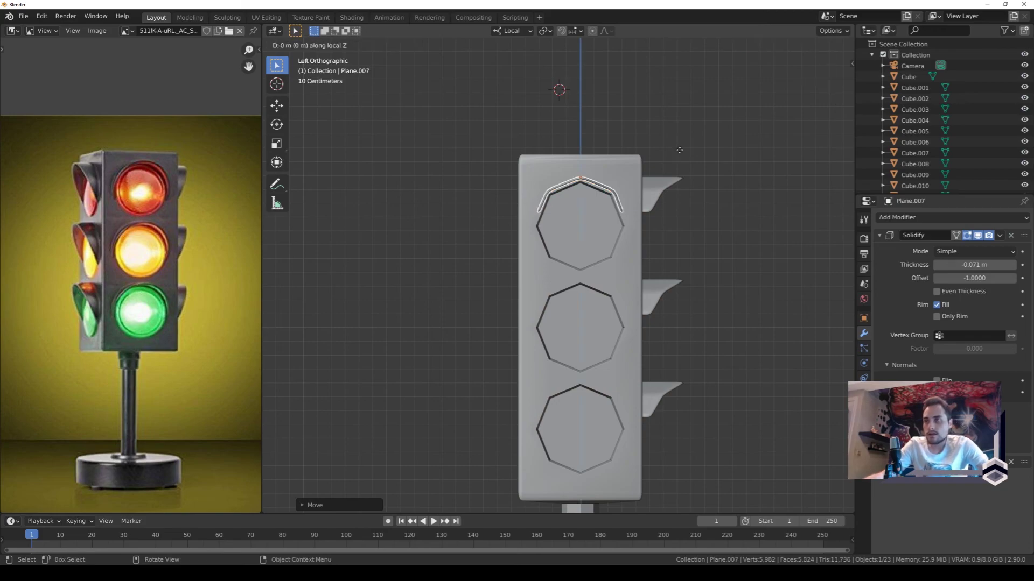
Add linked hood copies over the lower left-face openings.
key("alt+d")
key("alt+d")
middle_click_drag(680, 156, 676, 189)
left_click(676, 189)
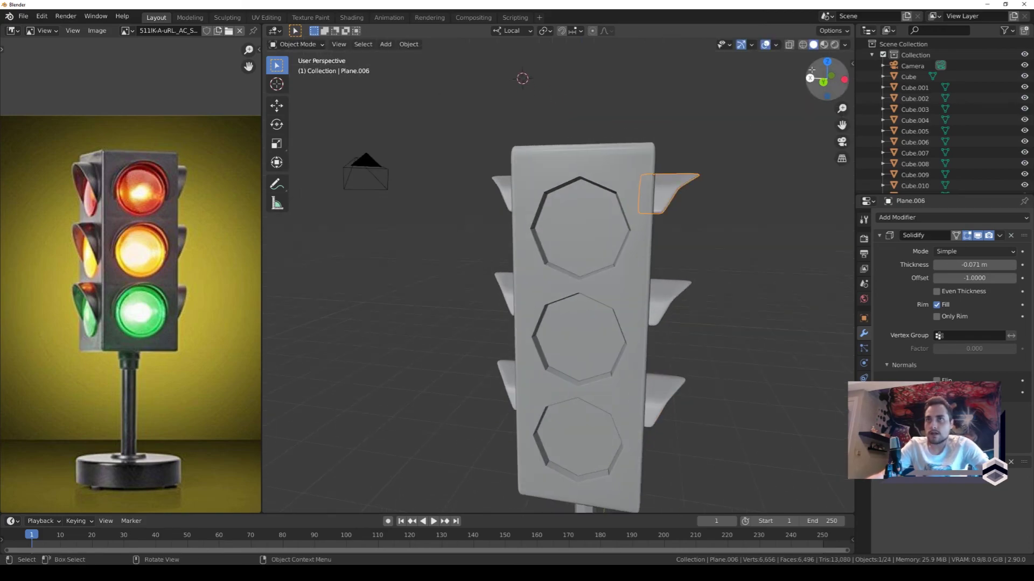
left_click(827, 62)
key("alt+d")
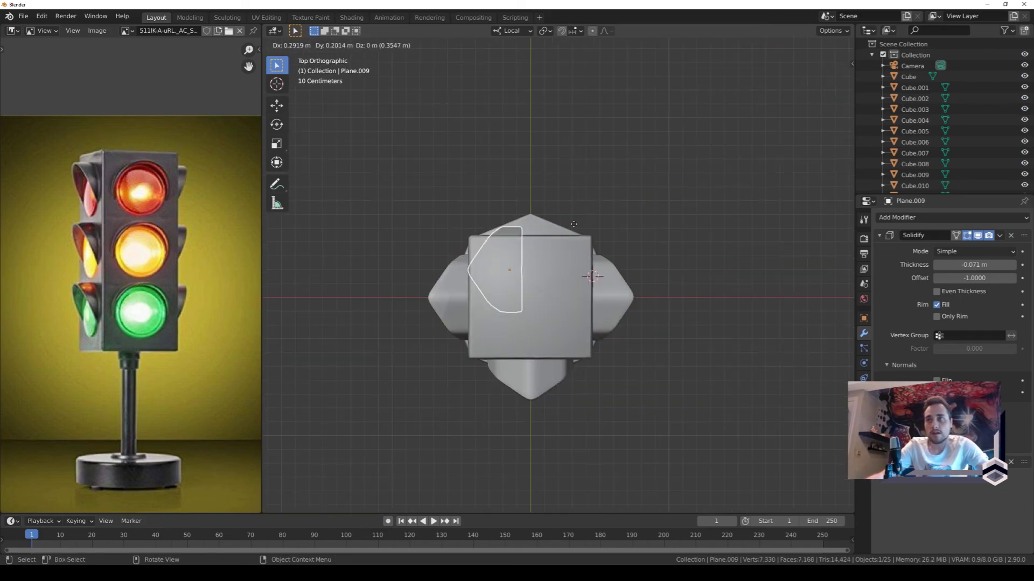
Move a hood copy toward the back face and rotate it 90° to face backward.
key("g")
left_click(582, 193)
type("r")
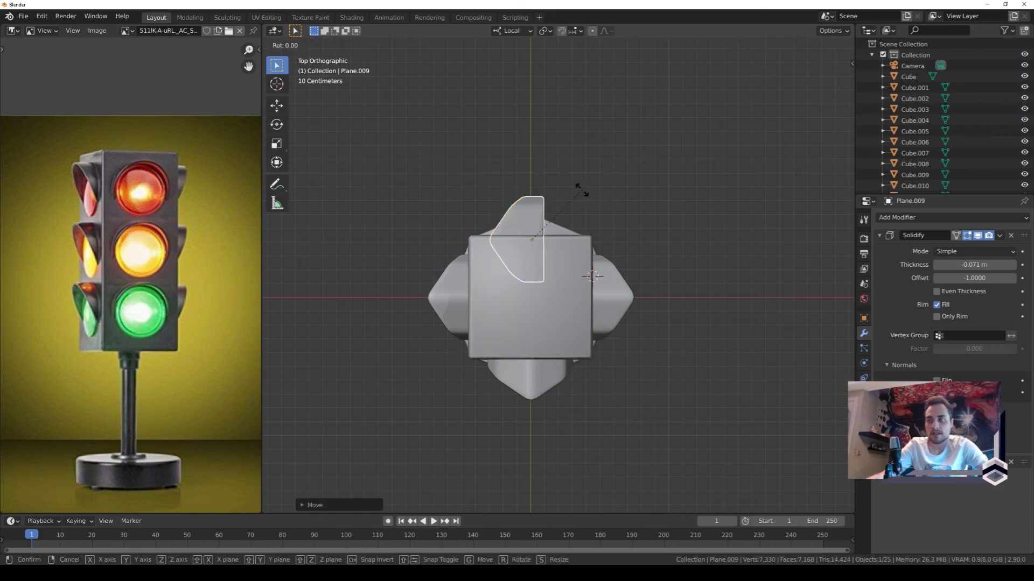
type("90")
key("Return")
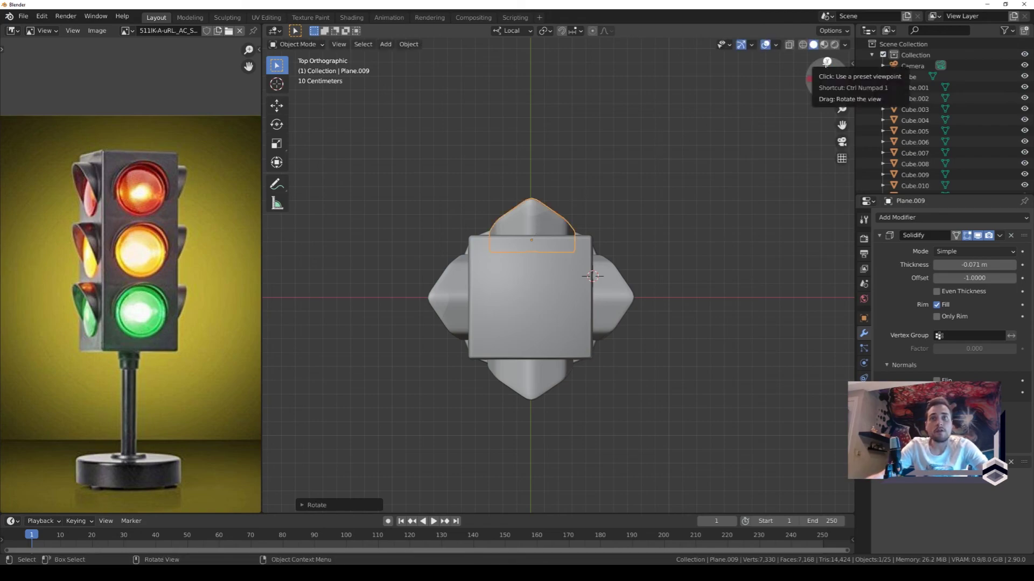
In Back view, fit the hood over the top back opening and copy it down to the middle opening.
left_click(880, 239)
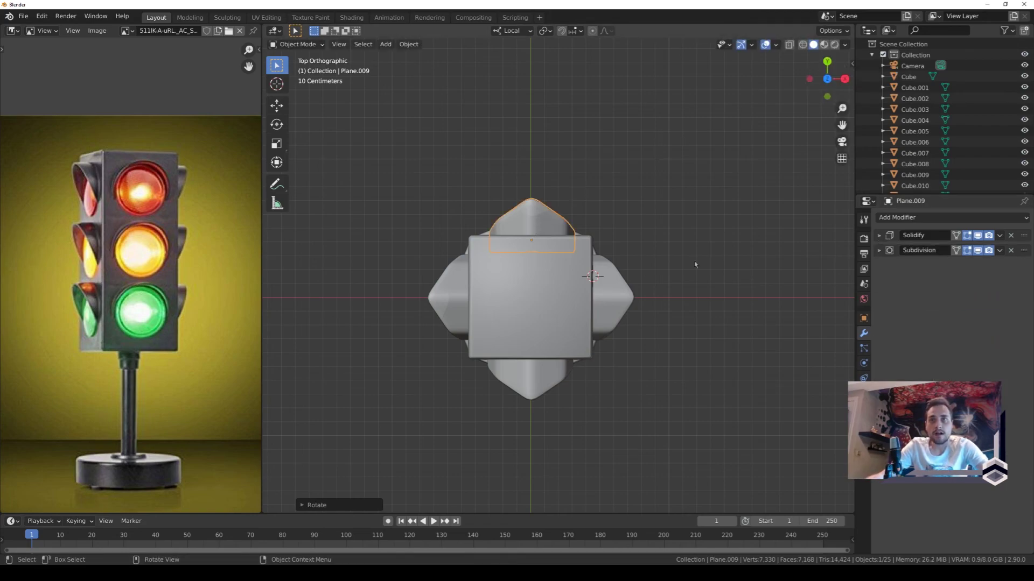
middle_click_drag(695, 264, 570, 221)
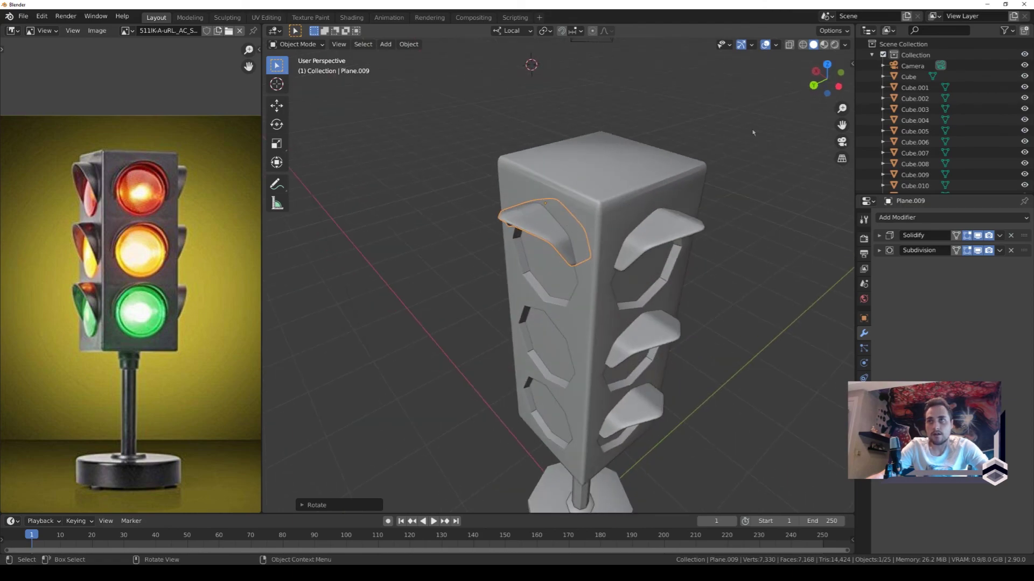
left_click(841, 73)
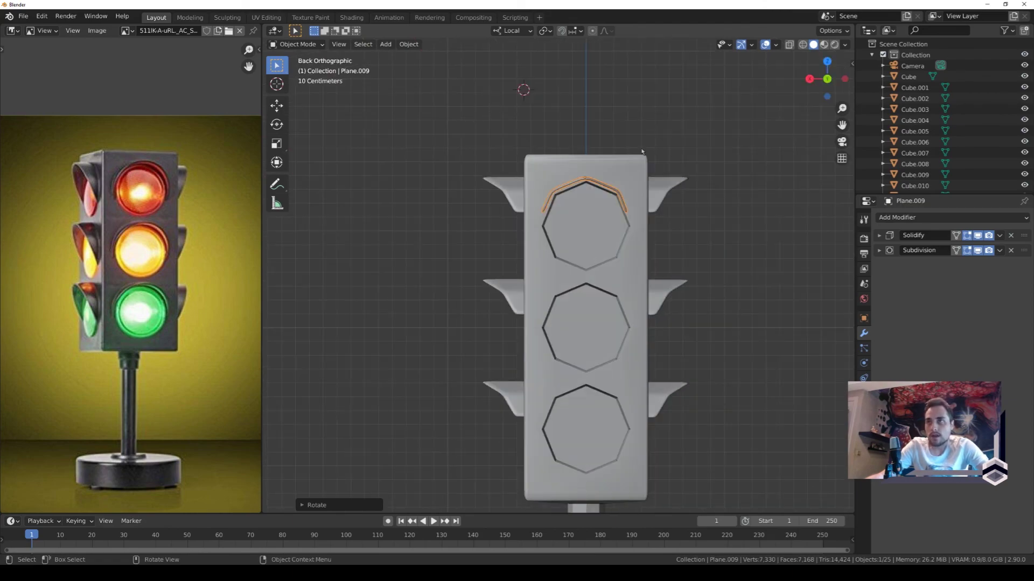
key("g")
left_click(652, 158)
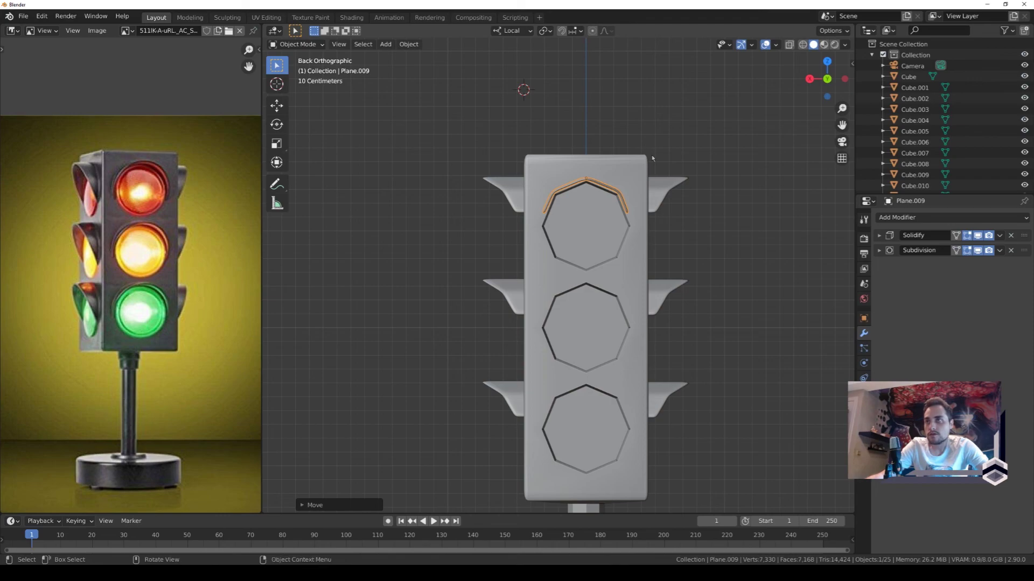
key("shift+d")
key("z")
key("z")
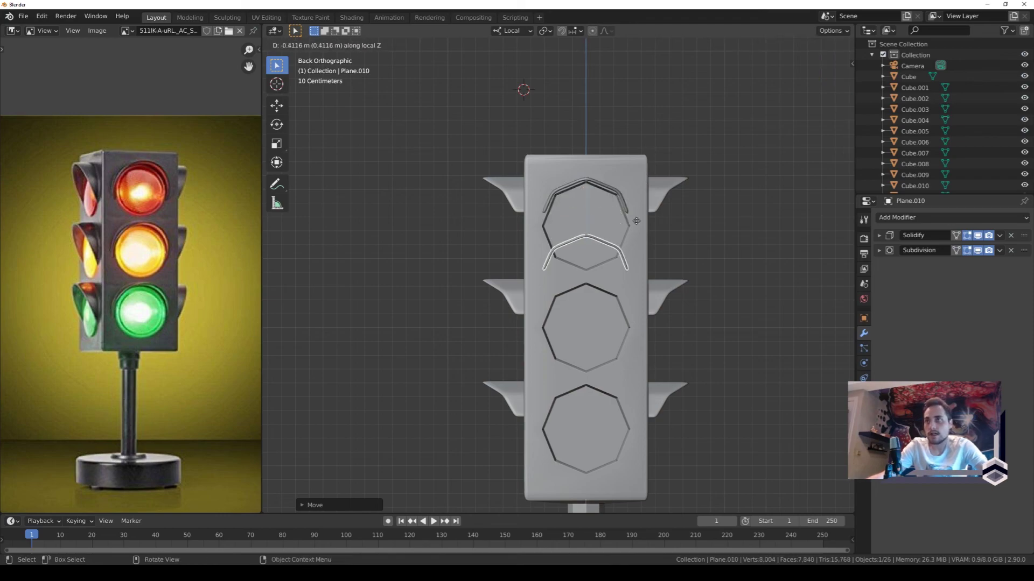
left_click(616, 302)
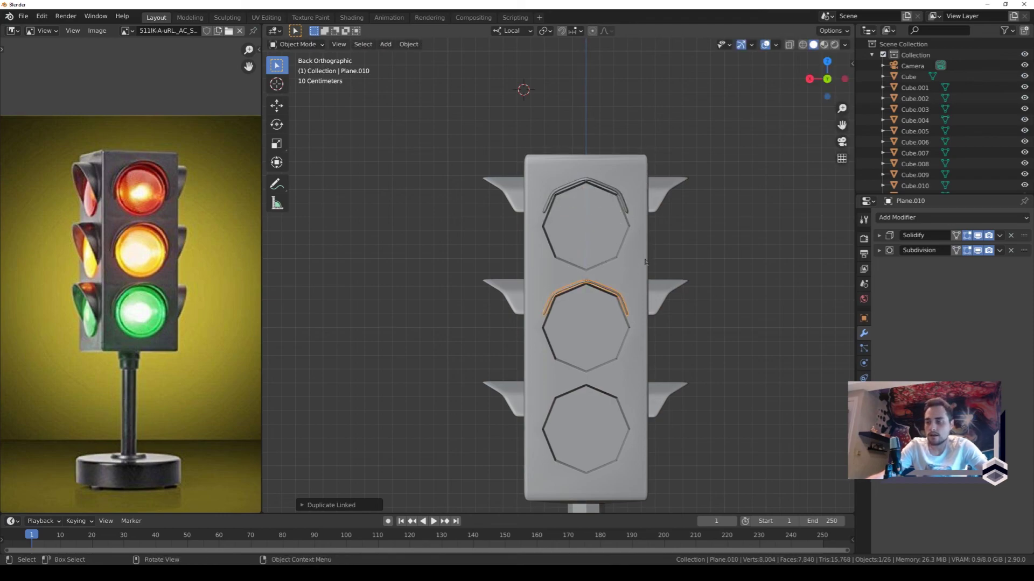
Select the three side visors and start moving them outward along Y.
middle_click_drag(606, 263, 615, 249)
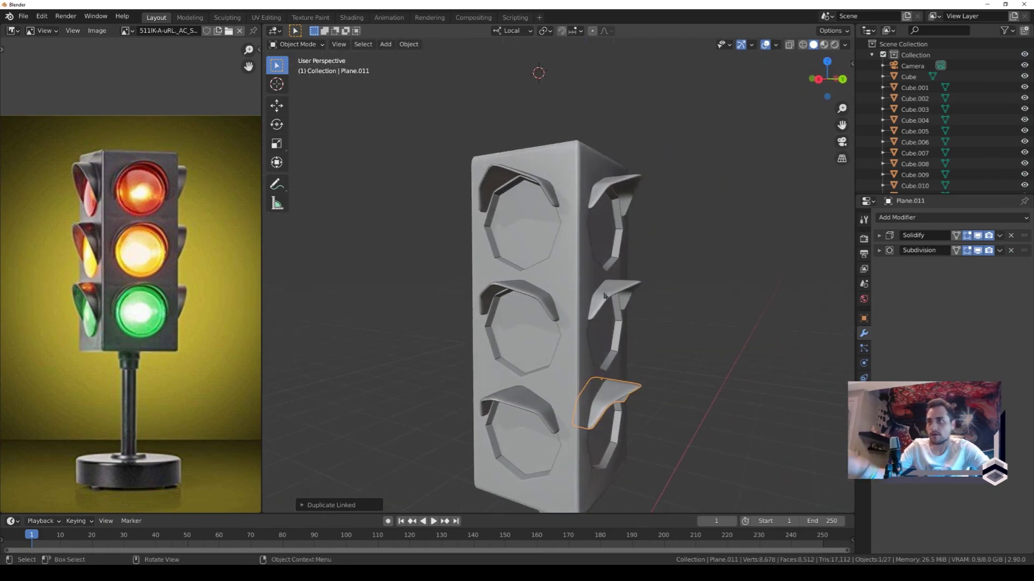
left_click(604, 295, "shift")
middle_click_drag(609, 198, 623, 230)
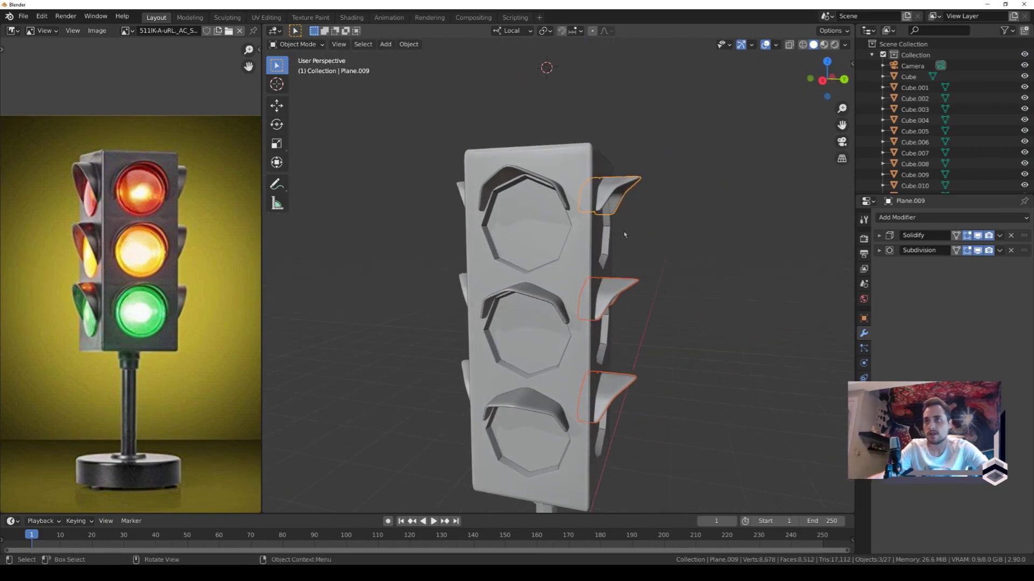
key("g")
key("y")
key("y")
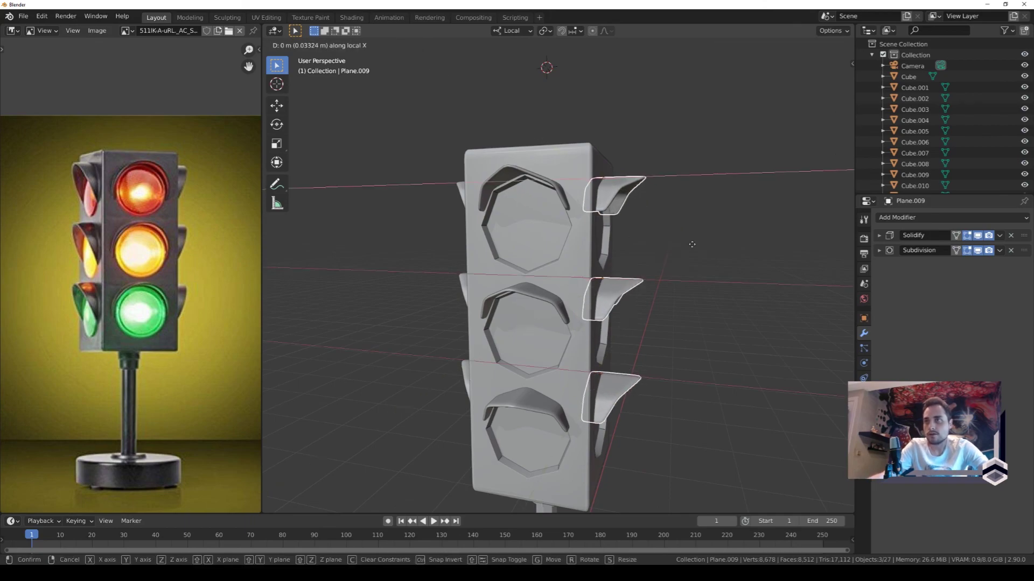
Confirm the side visors pushed slightly outward and zoom out to view the whole traffic light.
left_click(729, 294)
mouse_move(728, 294)
middle_mouse_down()
mouse_move(515, 281)
mouse_move(485, 299)
mouse_move(532, 285)
middle_mouse_up()
scroll(565, 291, "down", 4)
left_click(521, 272)
right_click(522, 271)
key("Escape")
Zoom back in and select the lower and top lens rings.
scroll(485, 300, "up", 4)
left_click(533, 285)
left_click(520, 173)
left_click(517, 81)
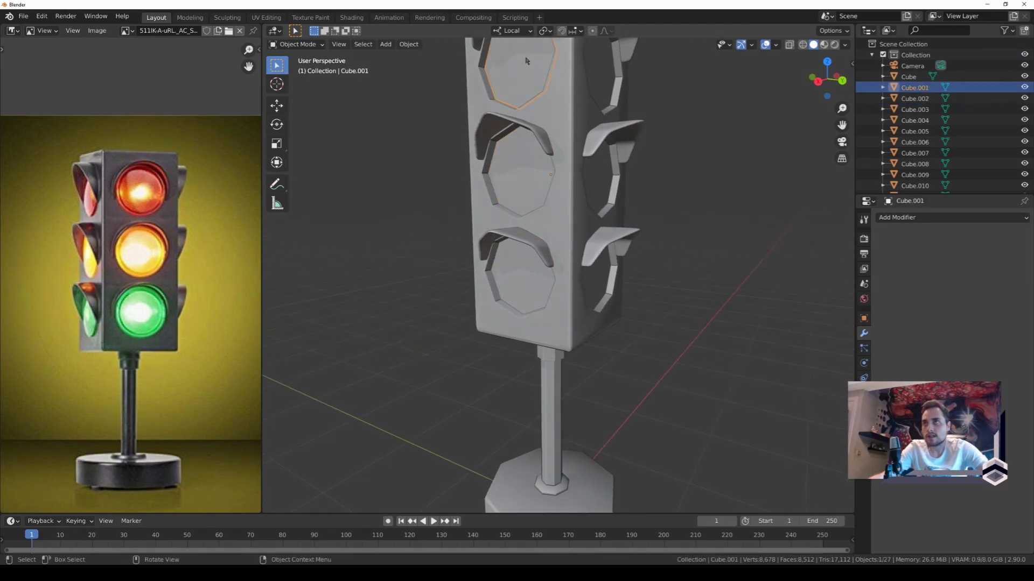